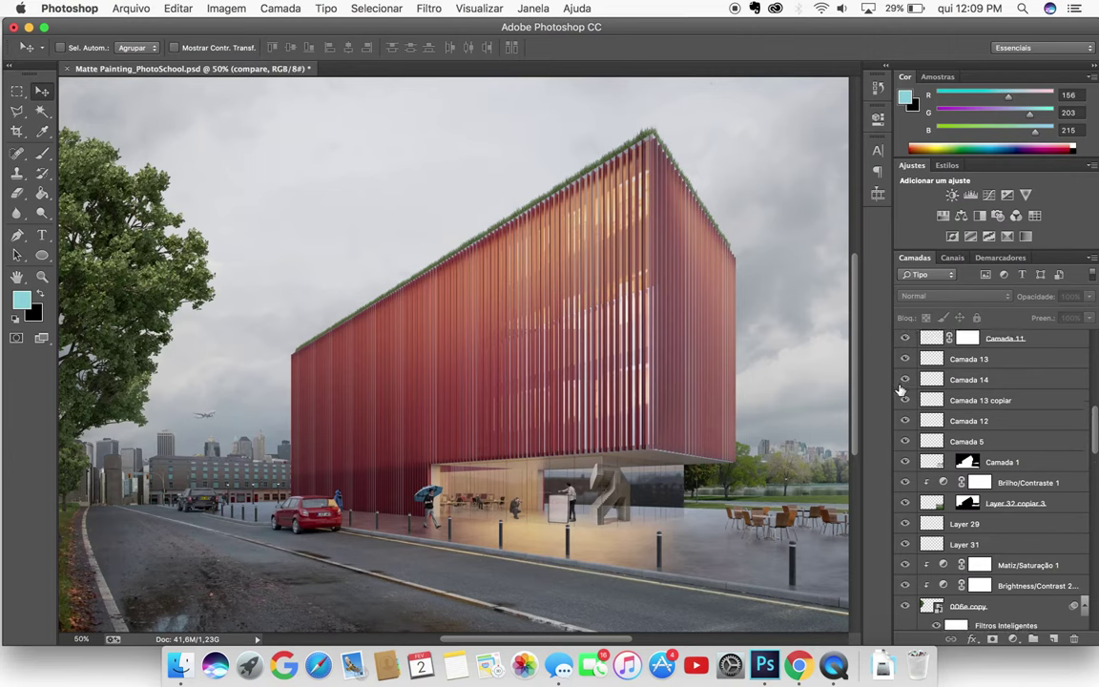
Hide the run of layers from Camada 6 down through 006e
left_click_drag(904, 476, 905, 559)
scroll(903, 490, "down", 3)
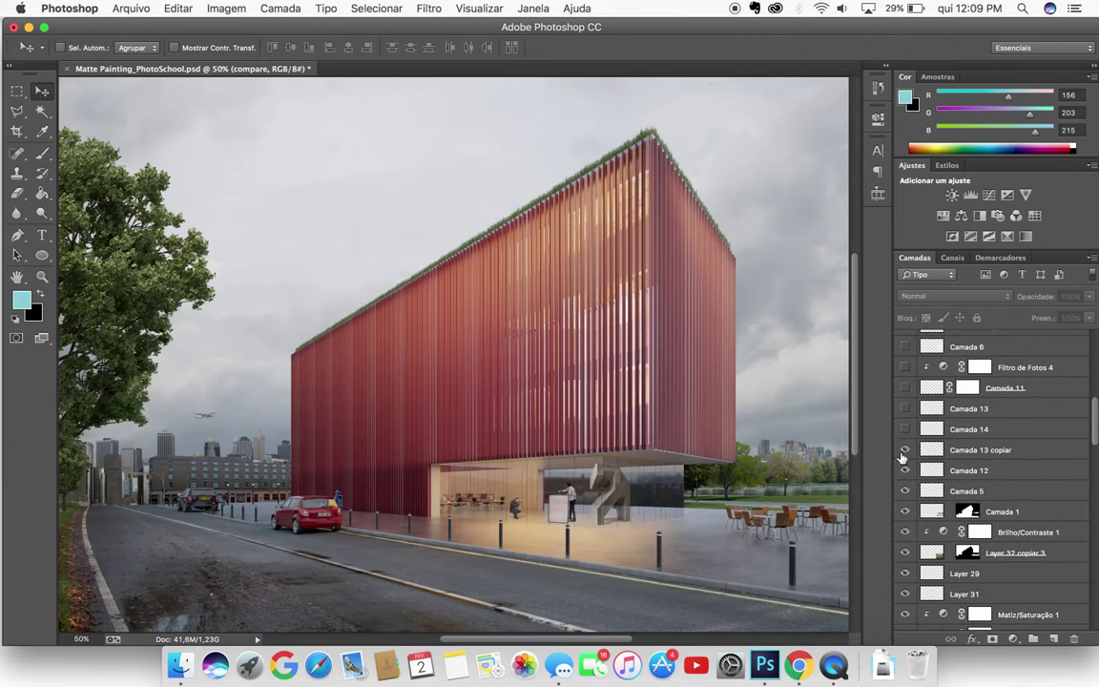
left_click_drag(903, 450, 904, 591)
scroll(904, 596, "down", 5)
scroll(904, 611, "up", 3)
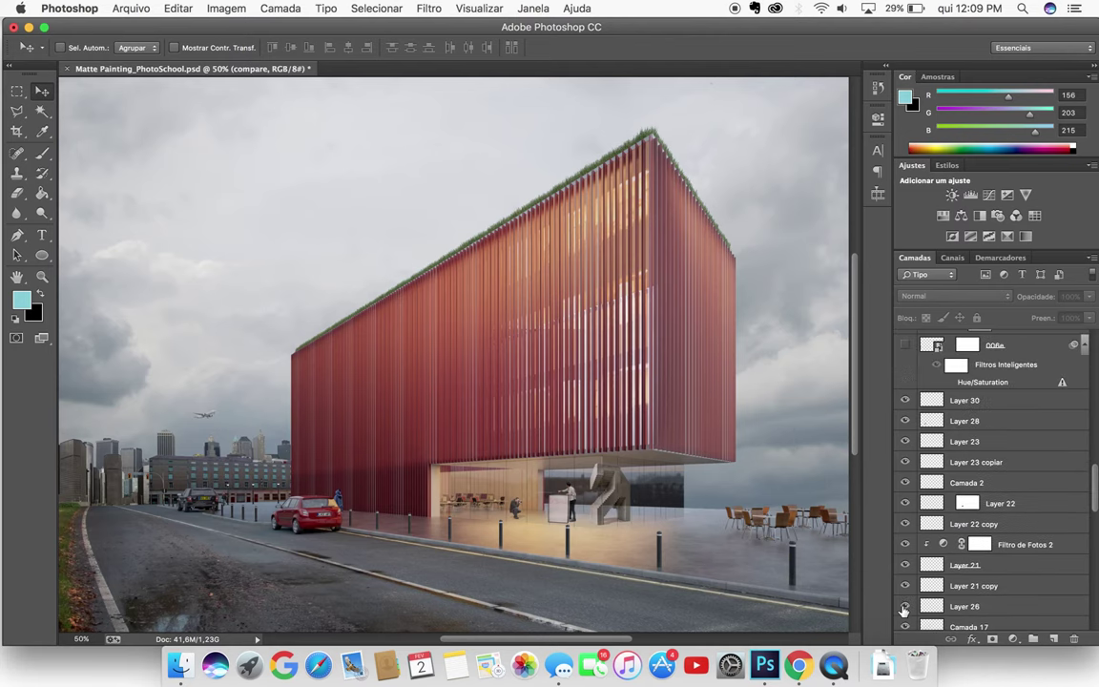
Hide the layers from Layer 30 down through kaiserbold_sky_011
left_click_drag(904, 421, 902, 616)
scroll(897, 534, "down", 5)
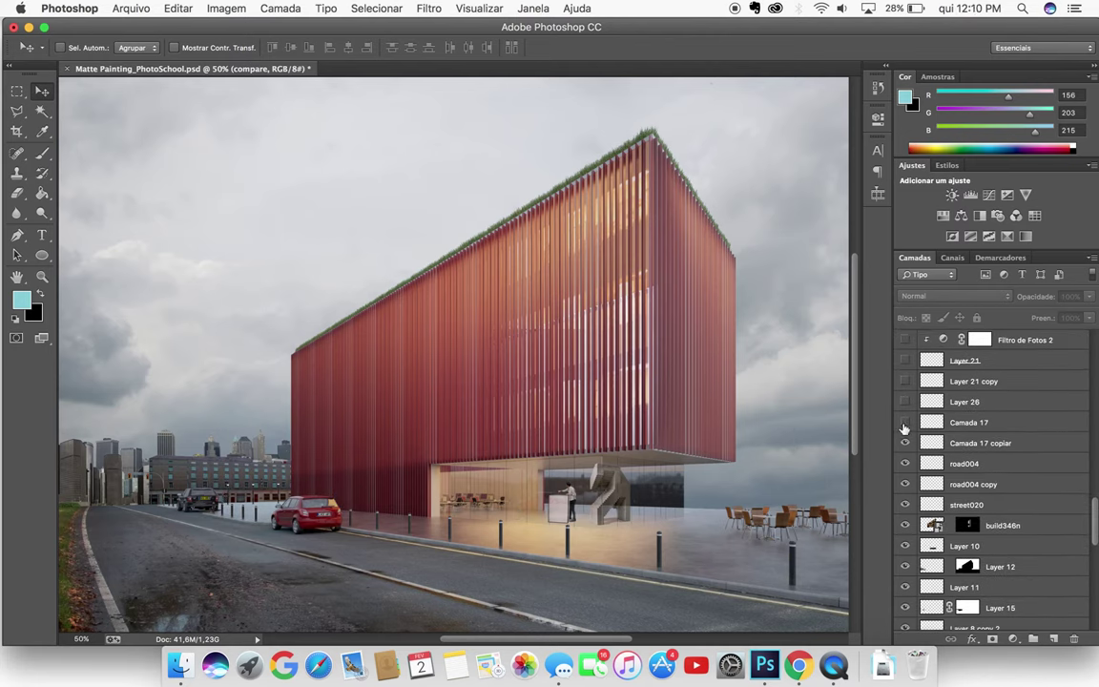
left_click(904, 608)
scroll(903, 619, "down", 7)
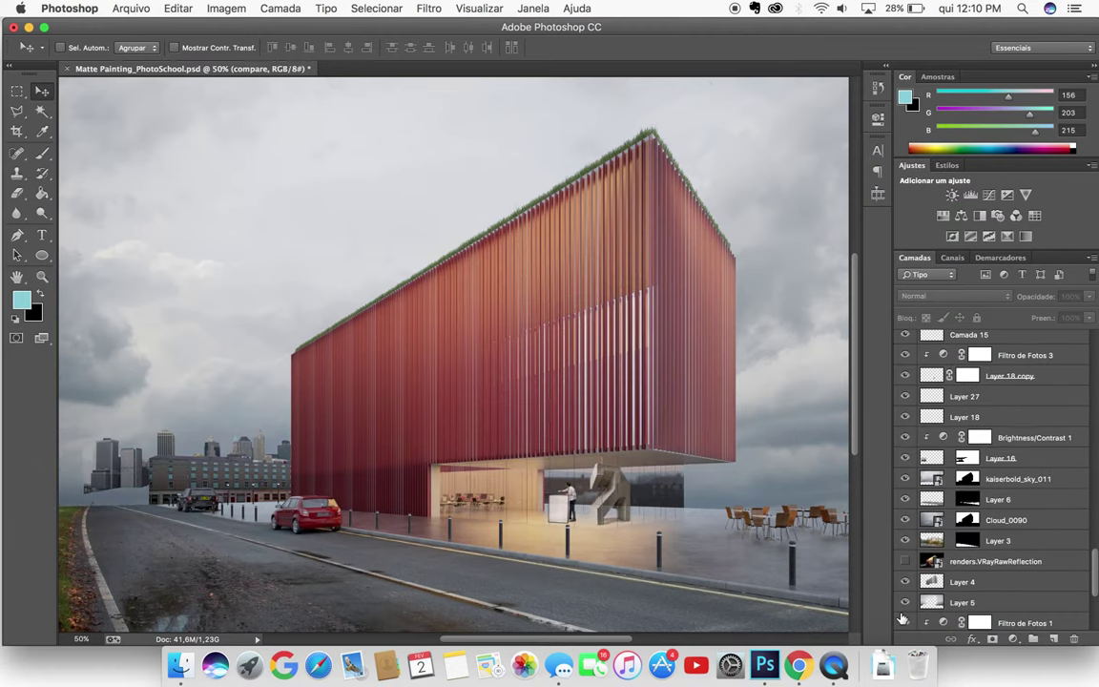
scroll(903, 573, "up", 3)
left_click_drag(903, 472, 903, 497)
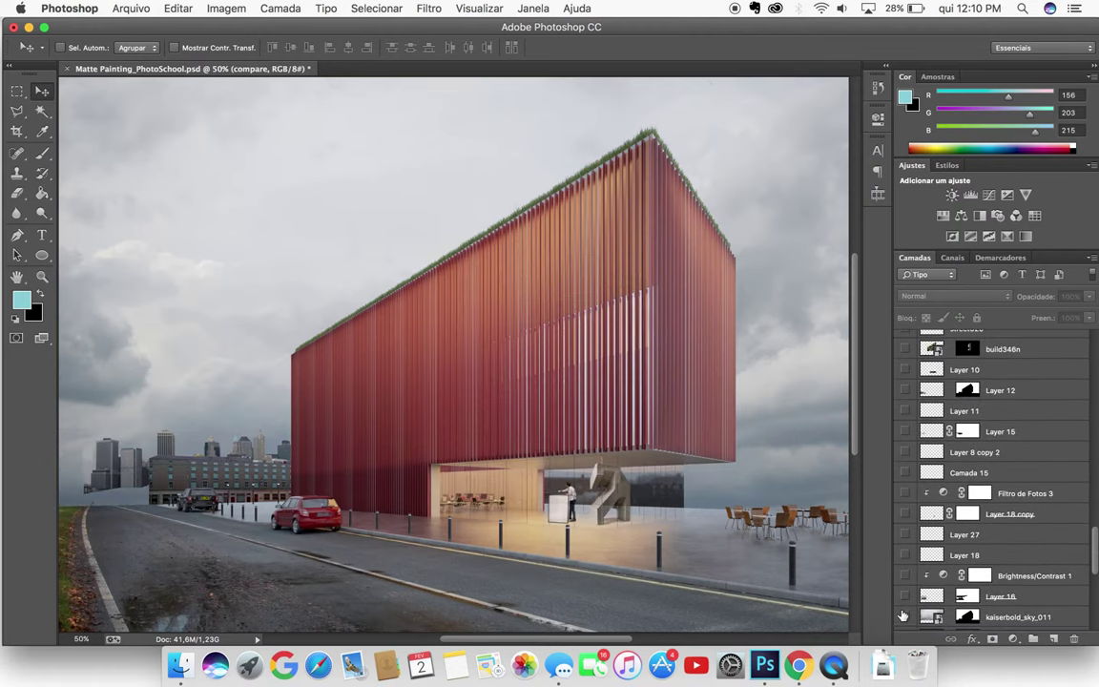
left_click(905, 554)
Hide the remaining layers from Layer 6 down through Layer 25, leaving only Background on, and show the whole image
scroll(902, 527, "down", 5)
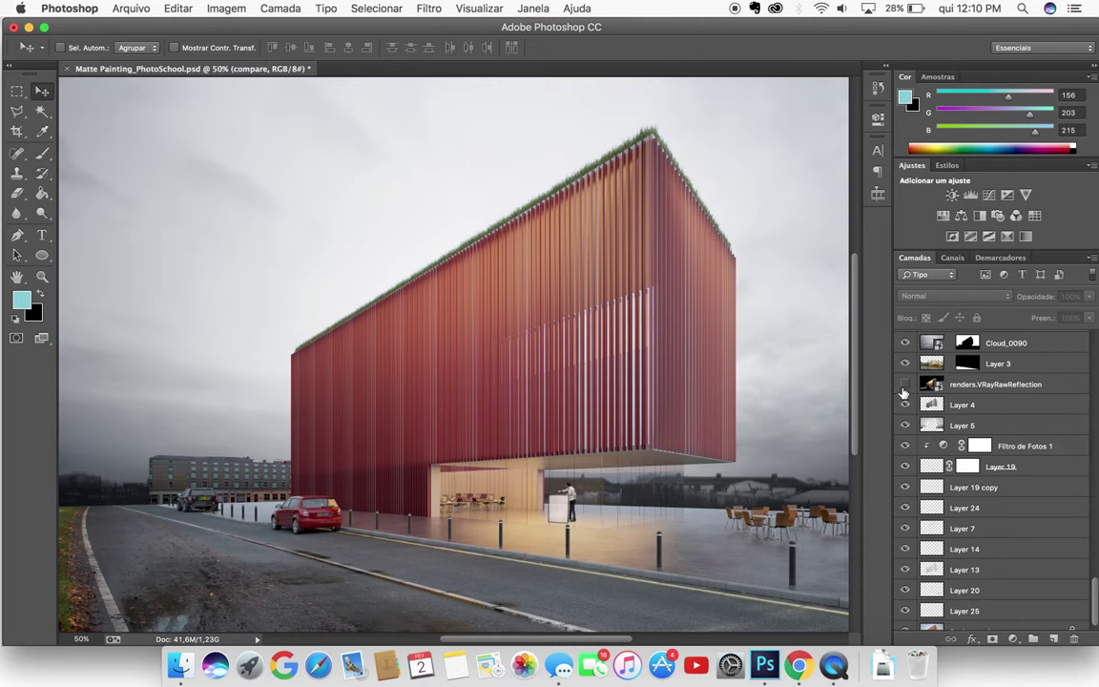
scroll(905, 401, "up", 3)
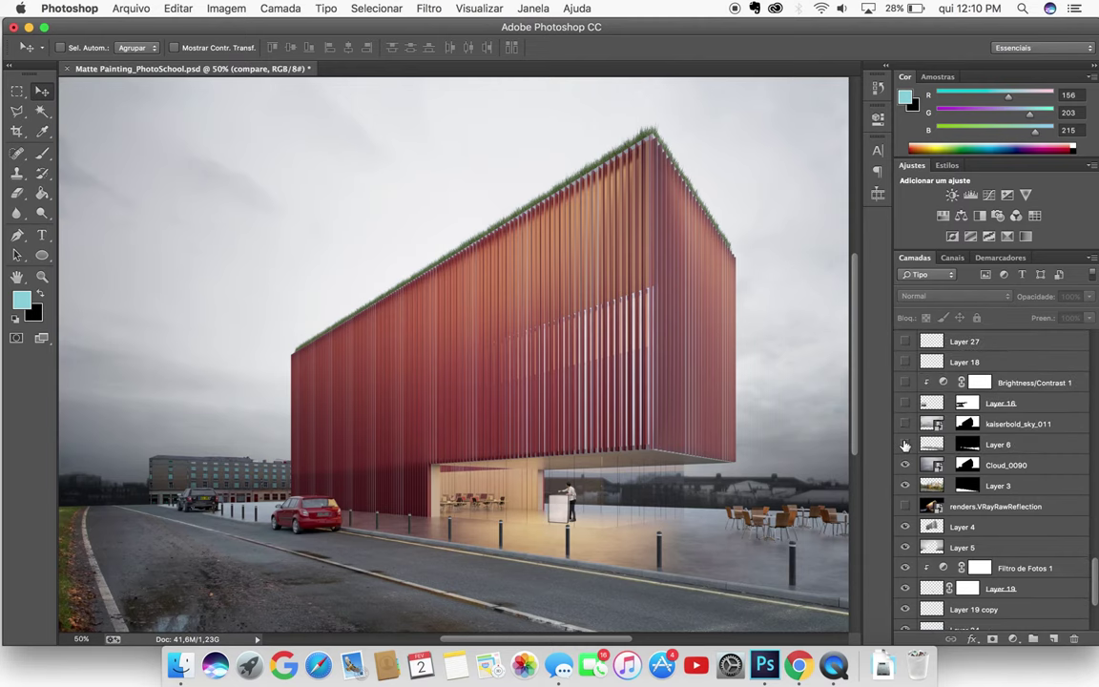
left_click(905, 486)
scroll(903, 486, "down", 3)
left_click_drag(904, 393, 908, 603)
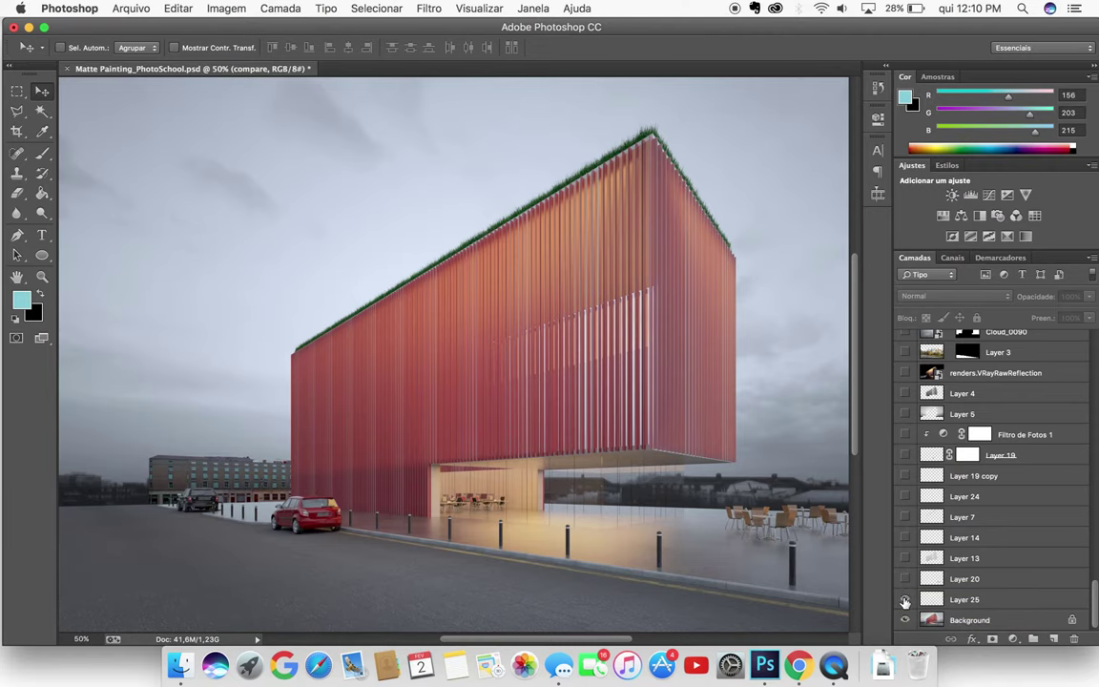
key("super+0")
key("super+minus")
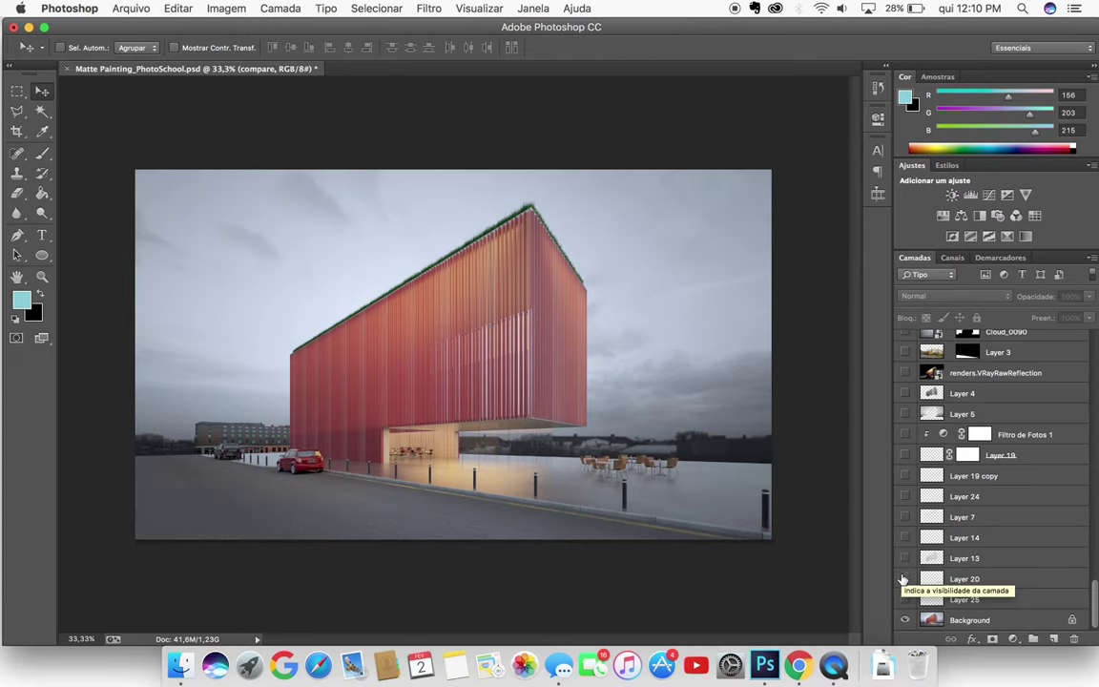
Select Layer 20 and toggle its visibility to compare its effect, leaving it shown
left_click(904, 580)
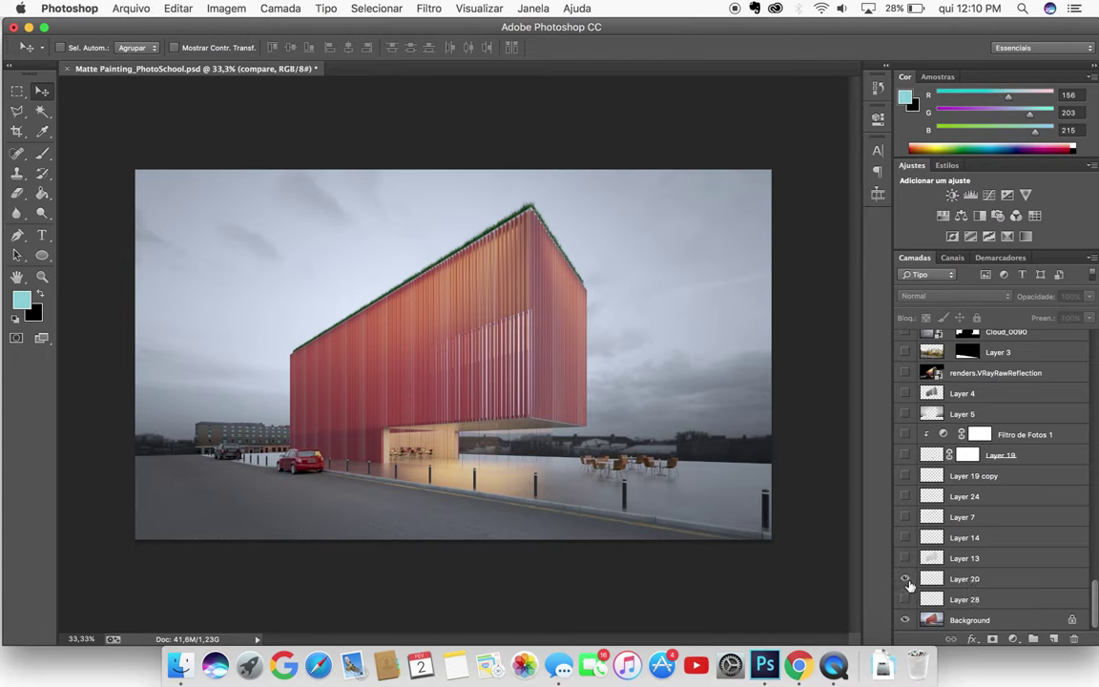
left_click(964, 579)
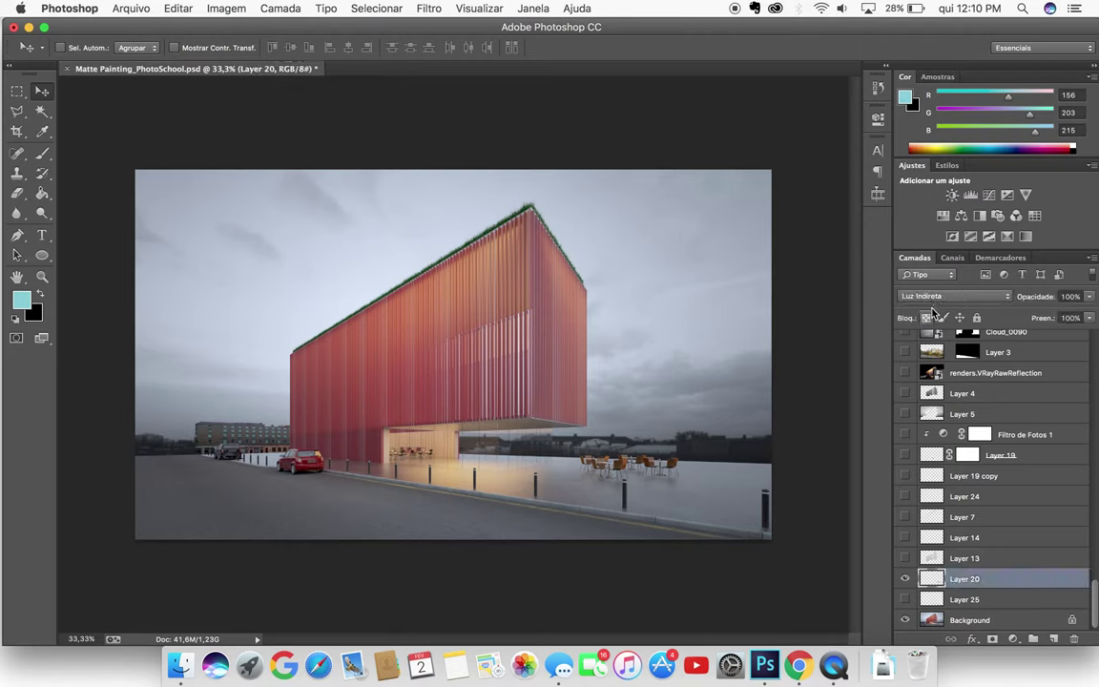
left_click(903, 579)
left_click(904, 579)
left_click(904, 579)
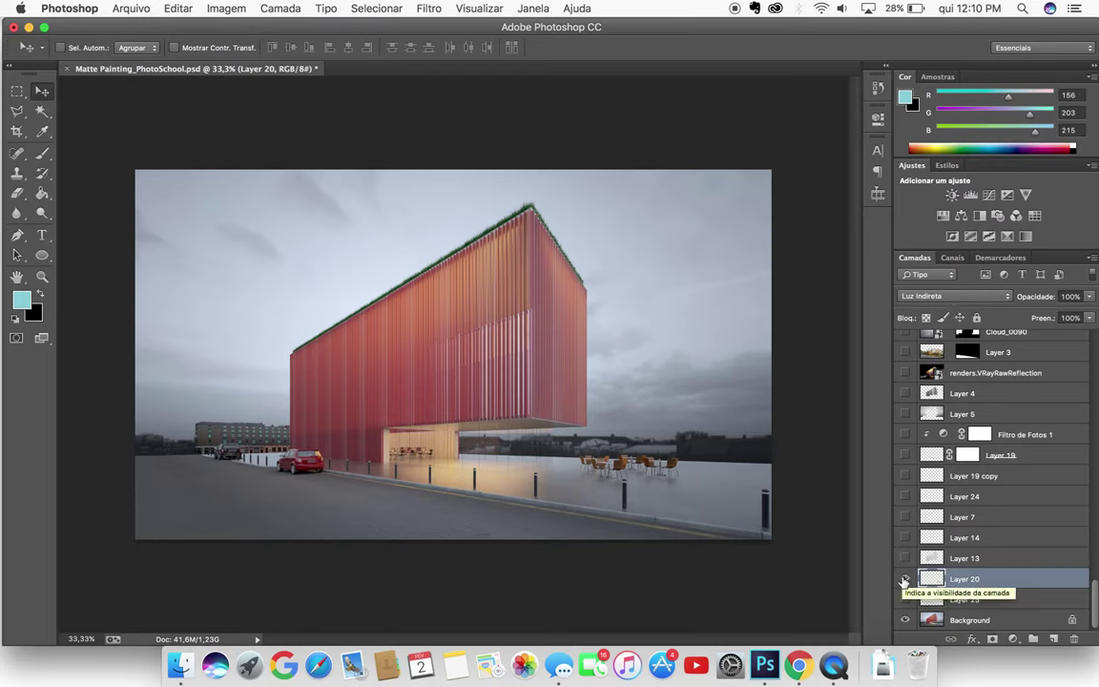
left_click(905, 579)
left_click(905, 579)
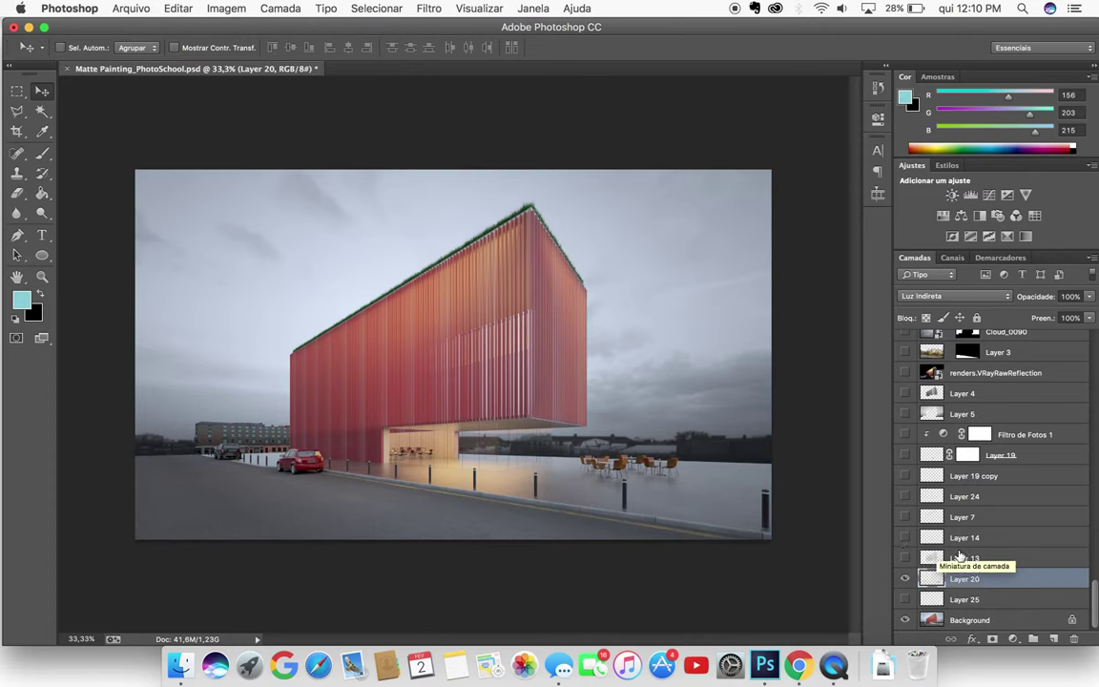
Select Layer 13, toggle it to compare its effect, and leave both it and Layer 14 shown
left_click(957, 558)
left_click(905, 559)
left_click(905, 558)
left_click(906, 559)
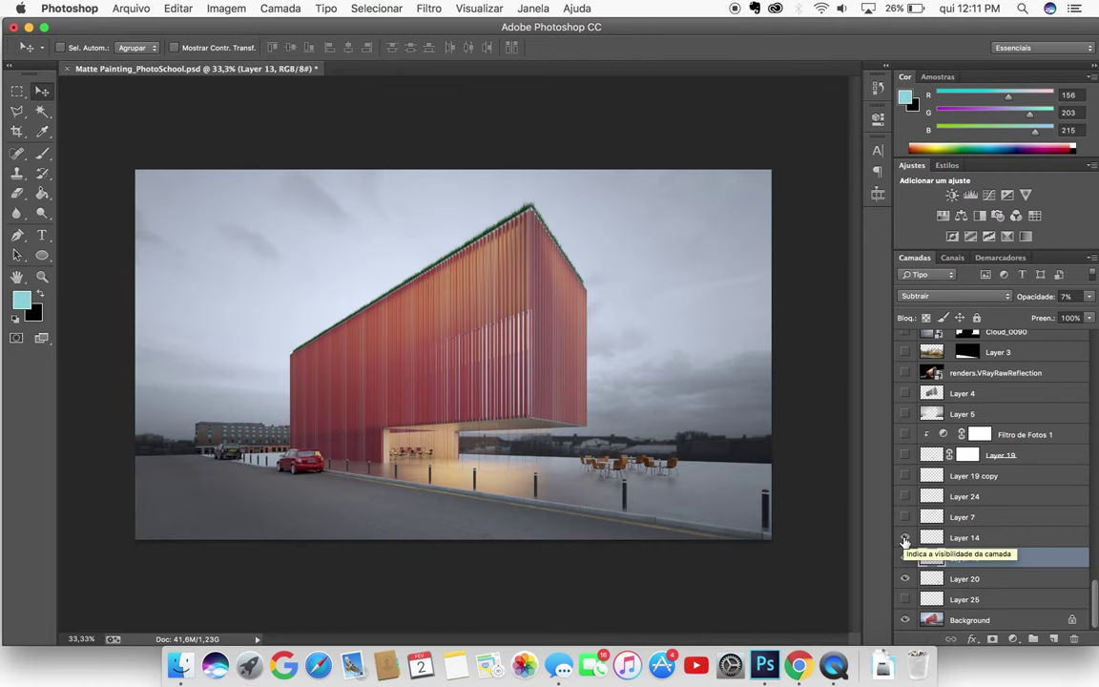
left_click(905, 537)
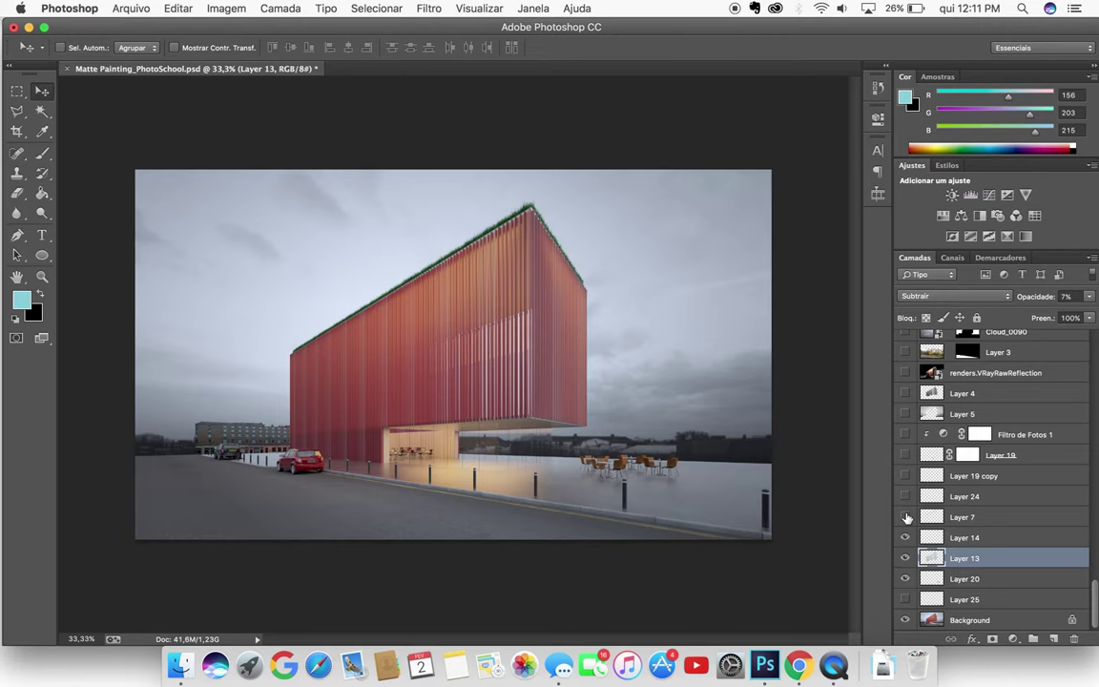
Select Layer 7 and toggle it repeatedly to compare its effect on the building at 50% zoom, leaving it shown
left_click(907, 518)
left_click(907, 517)
left_click(907, 517)
key("super+plus")
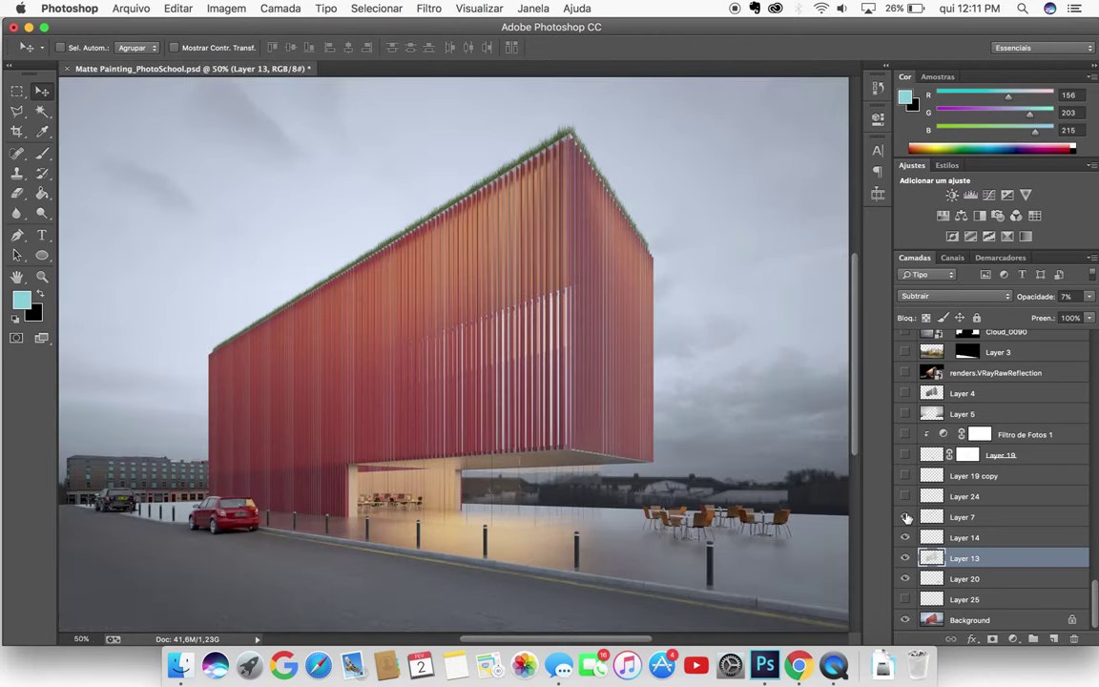
left_click(907, 517)
left_click(907, 517)
left_click(904, 517)
left_click(905, 518)
left_click(945, 525)
left_click(906, 518)
left_click(906, 517)
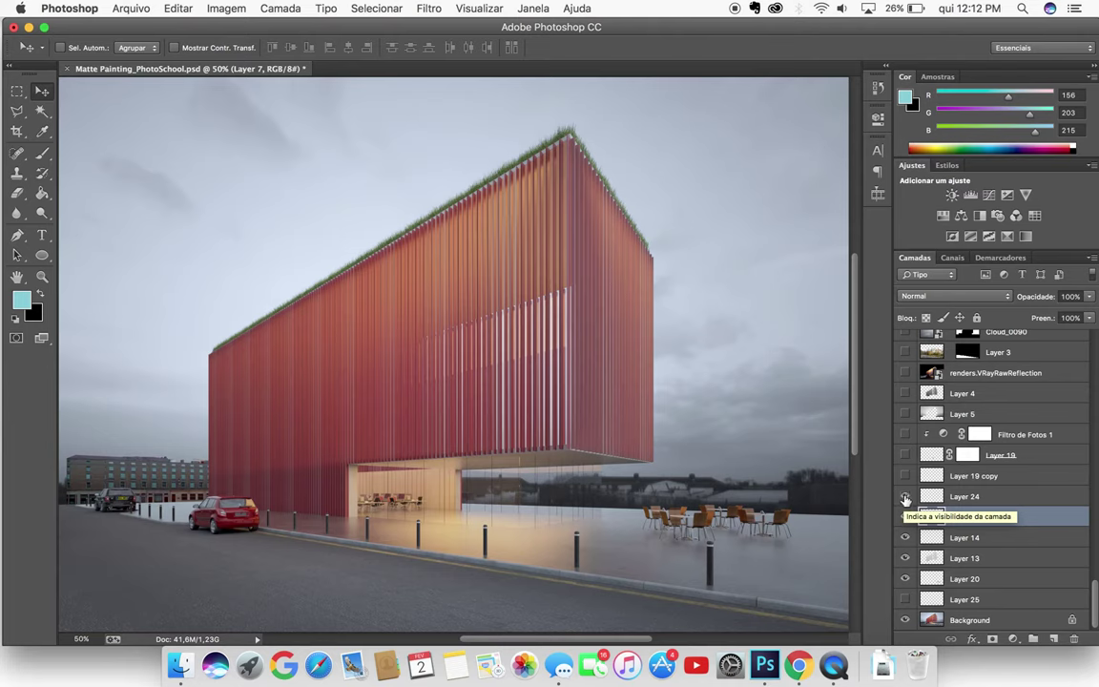
Show Layer 24, Layer 19 copy and Layer 19 with its Filtro de Fotos 1 adjustment
left_click(904, 496)
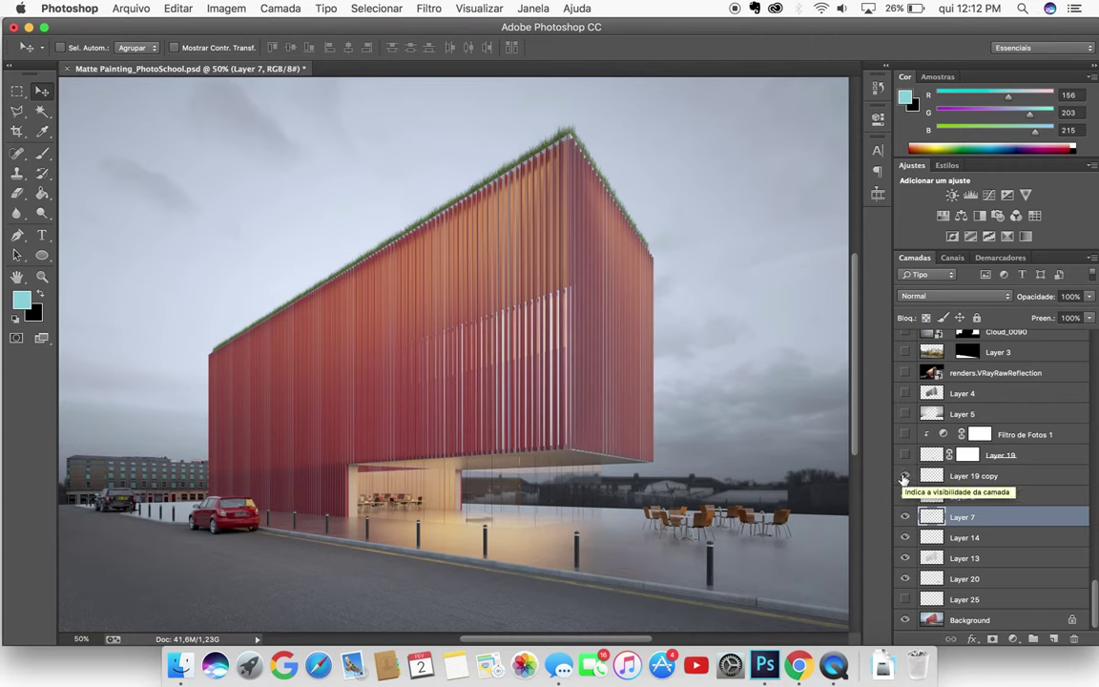
left_click(905, 455)
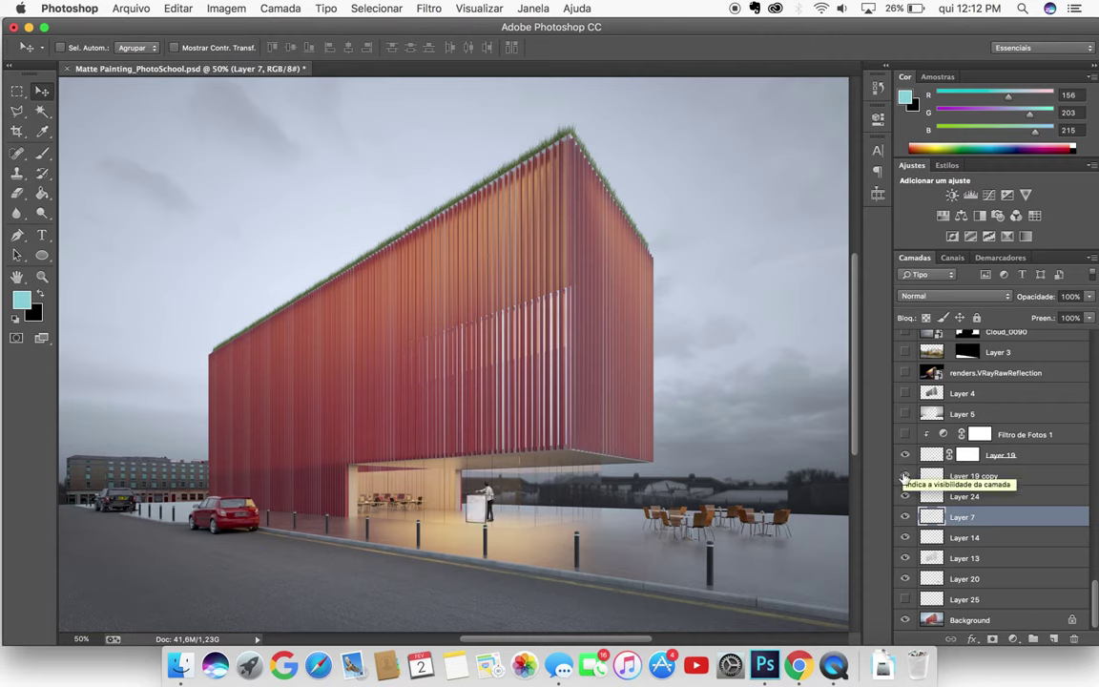
left_click(905, 459)
left_click(904, 459)
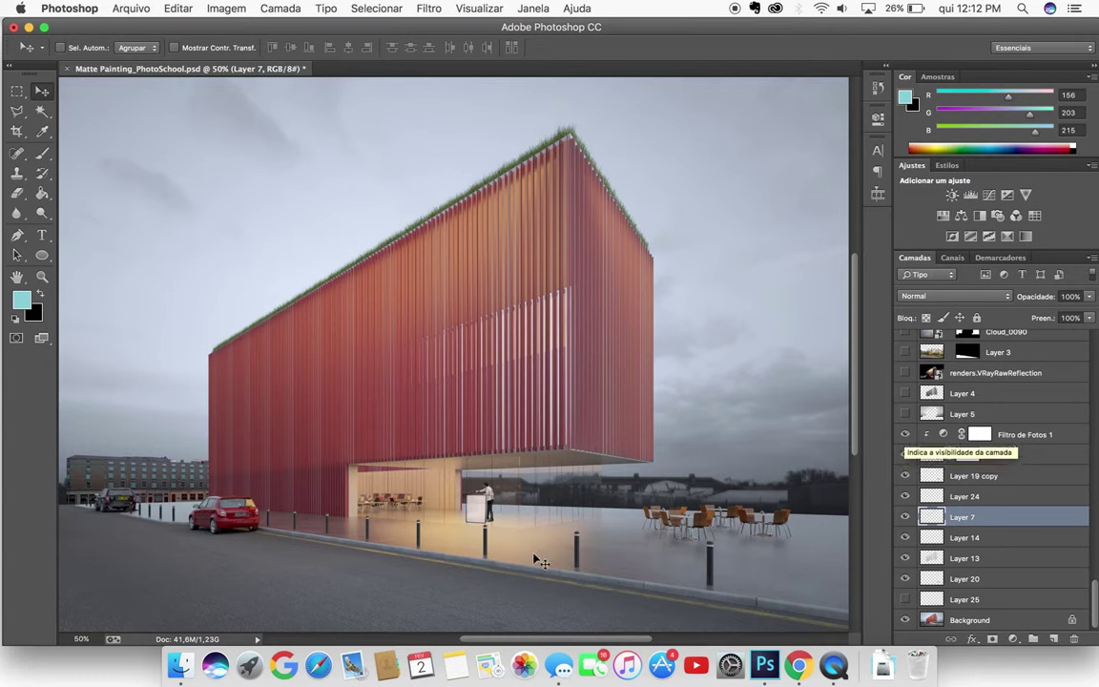
Turn Filtro de Fotos 1 off and on again to compare its tint on the standing man at 100% zoom
left_click(906, 435)
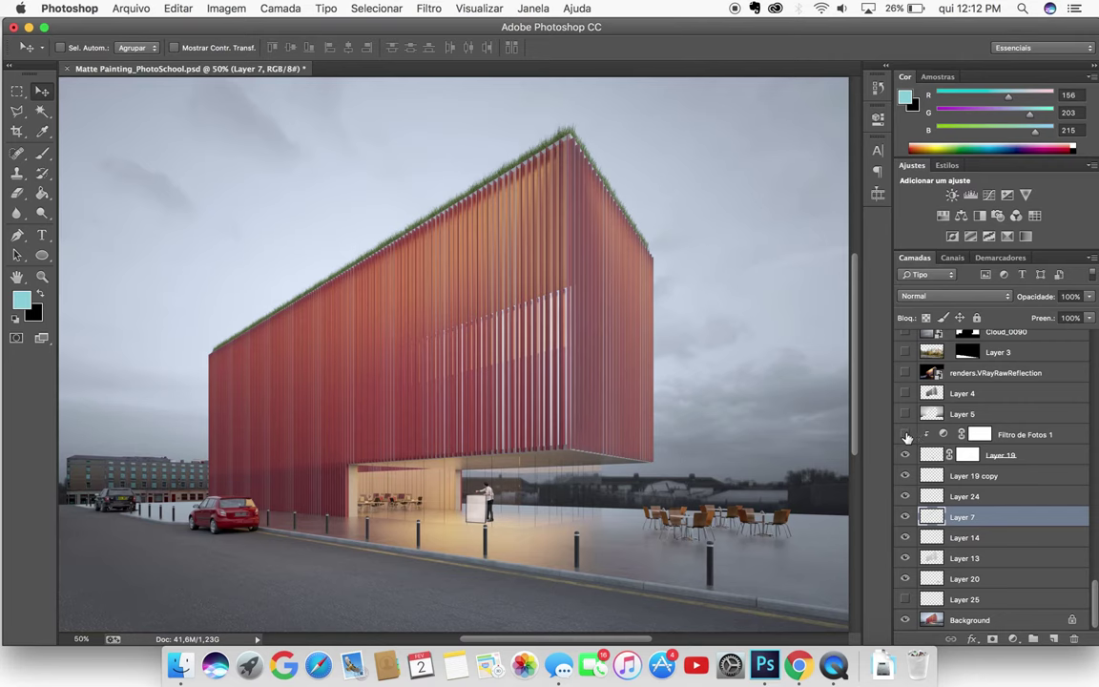
key("super+equal")
key("super+equal")
key("c")
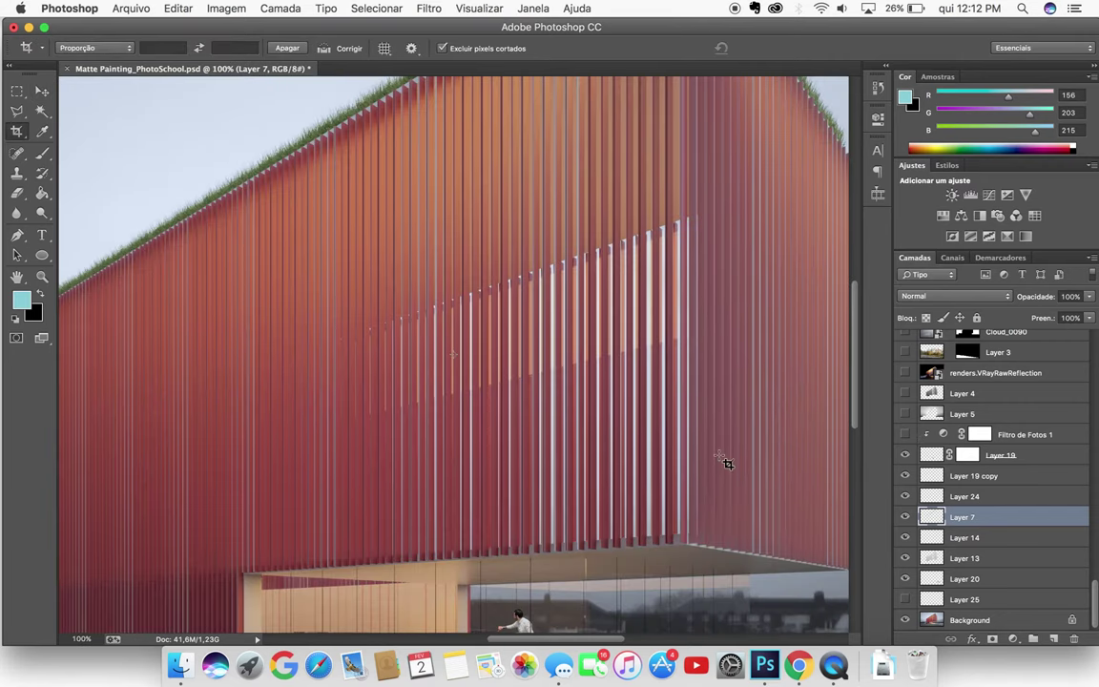
key("v")
left_click_drag(719, 454, 702, 176)
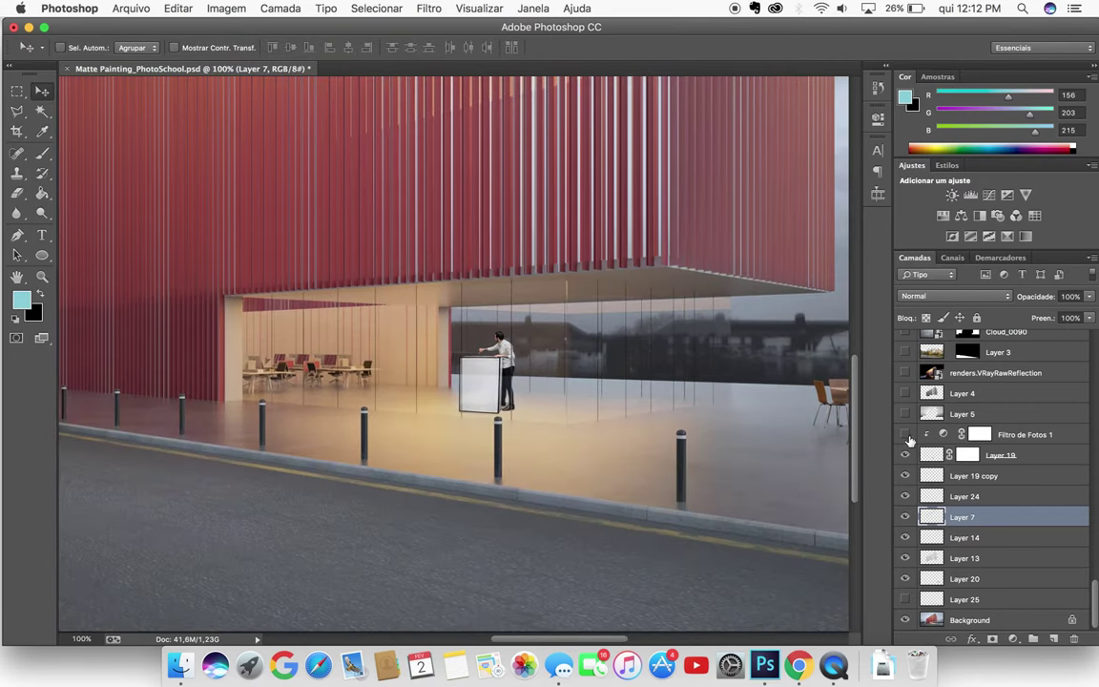
left_click(908, 437)
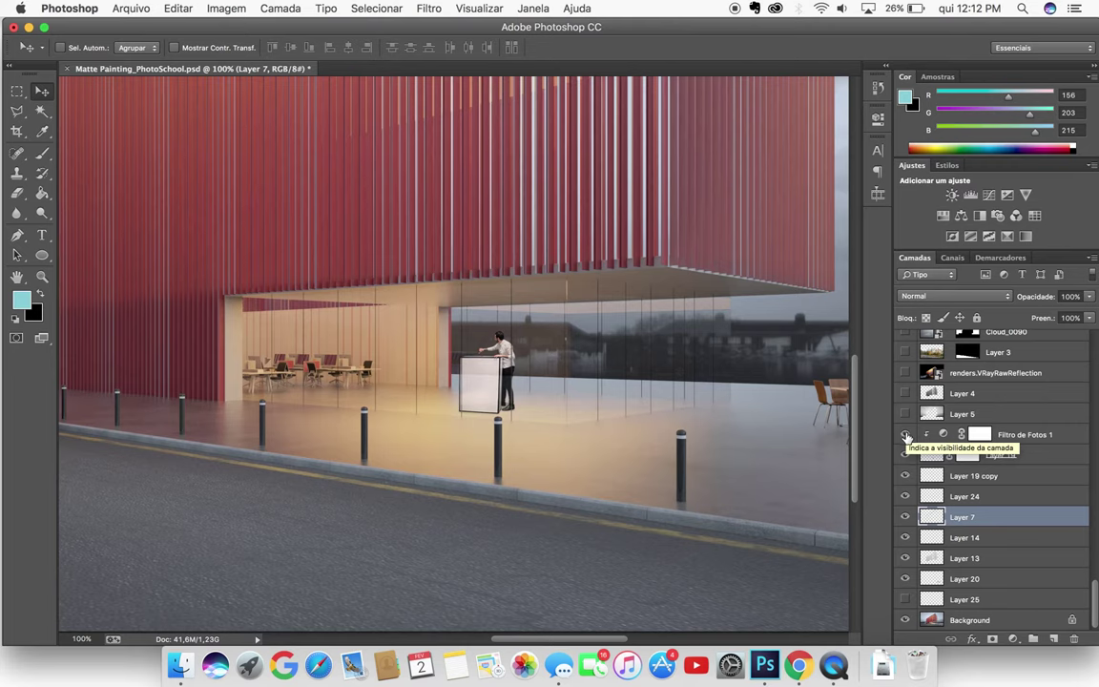
Show Layer 5 and Layer 4, checking their effect on the whole image
key("super+minus")
key("super+minus")
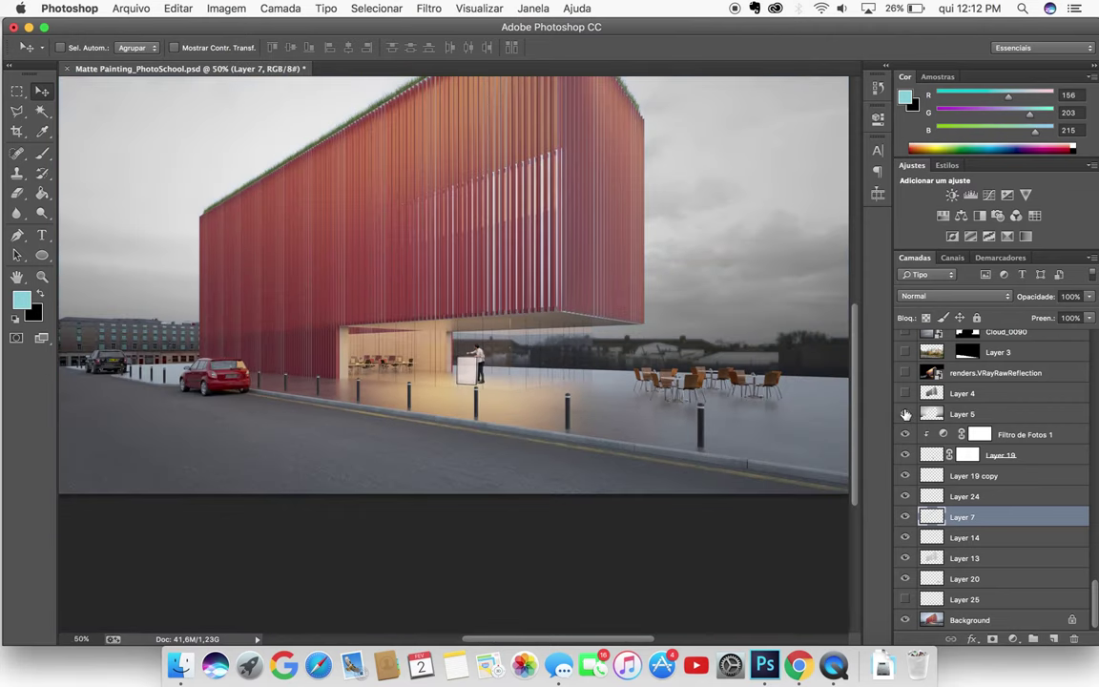
key("super+minus")
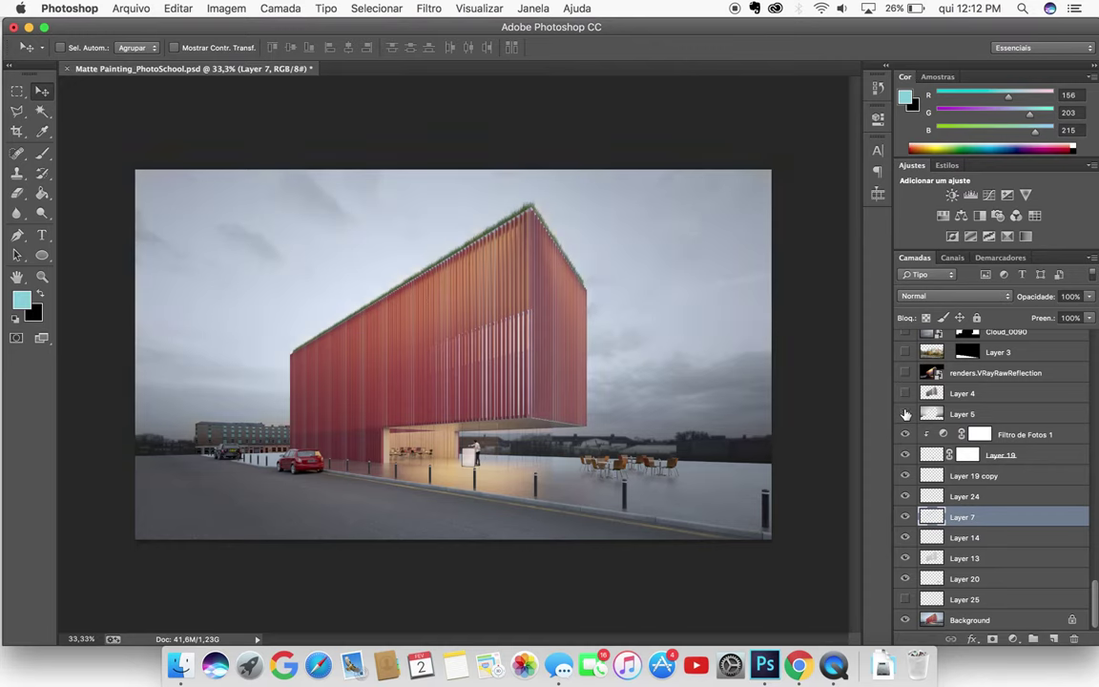
left_click(905, 393)
left_click(906, 393)
left_click(906, 393)
Select Layer 4 and toggle its visibility repeatedly to compare the facade with and without it
left_click(966, 395)
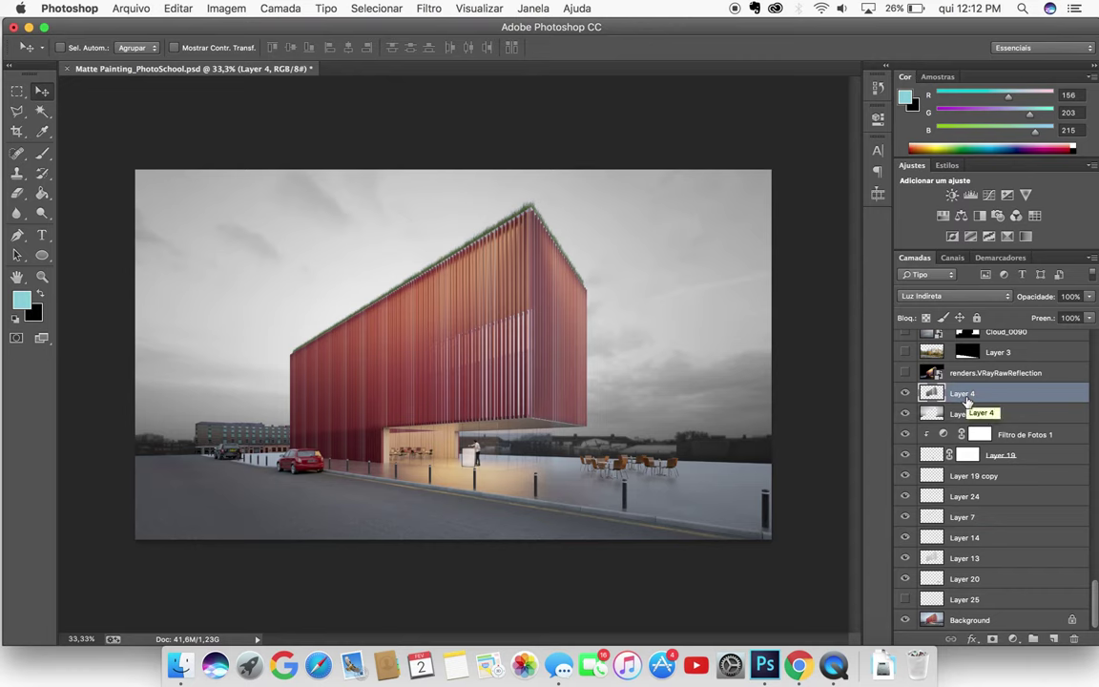
left_click(906, 393)
left_click(905, 393)
left_click(906, 393)
left_click(906, 393)
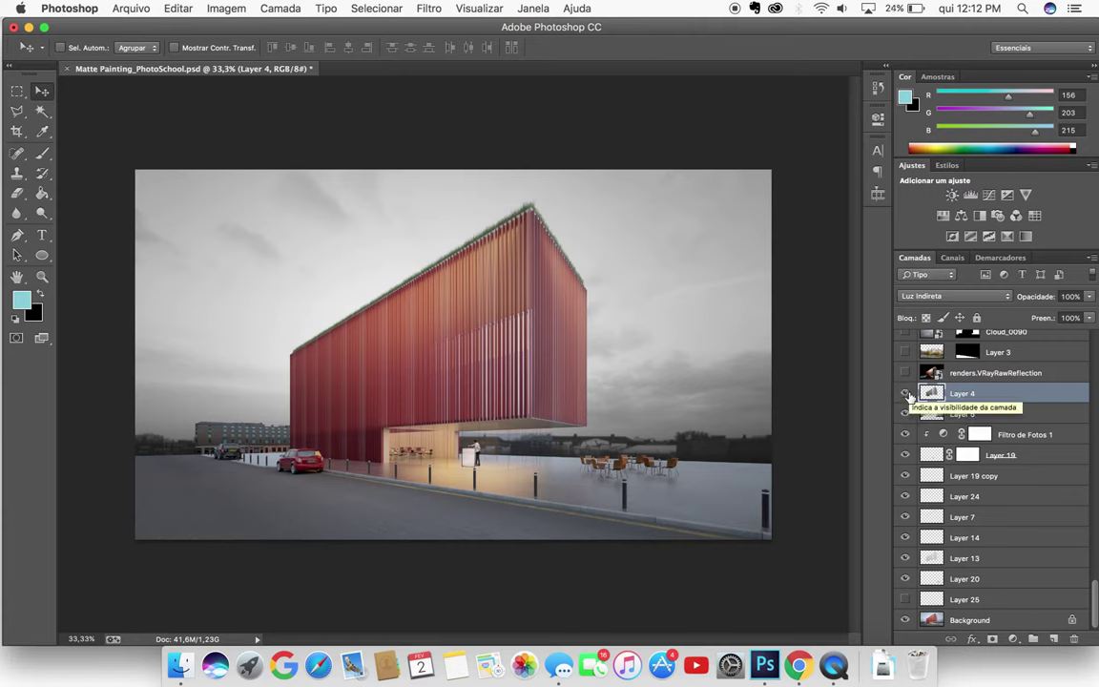
left_click(906, 393)
left_click(906, 393)
left_click(905, 393)
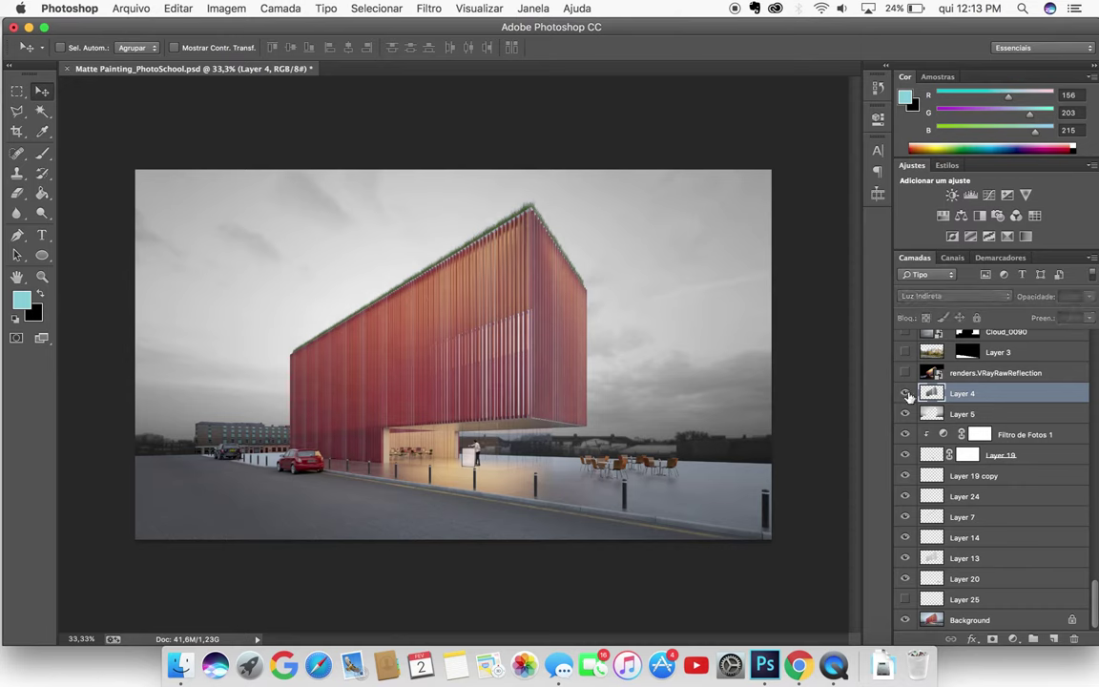
left_click(906, 393)
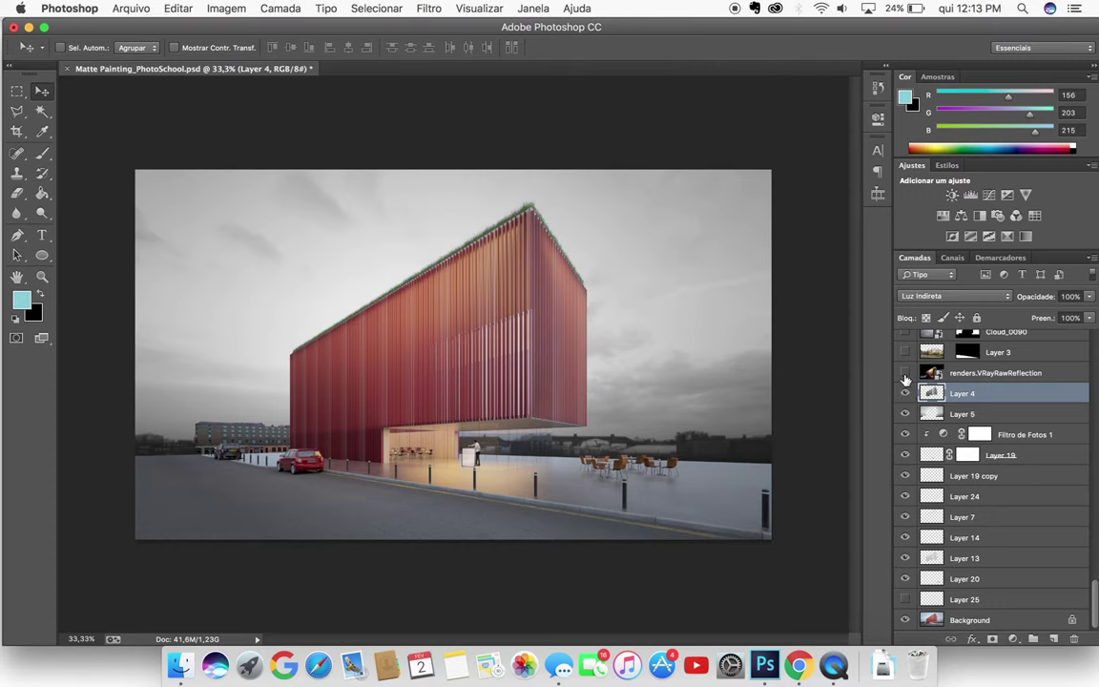
Show the renders.VRayRawReflection layer briefly, hide it again, and select it to examine its settings
left_click(905, 373)
left_click(905, 373)
left_click(980, 375)
Show and select Layer 3, and inspect its road and roadside texture at 50% zoom
scroll(983, 382, "up", 1)
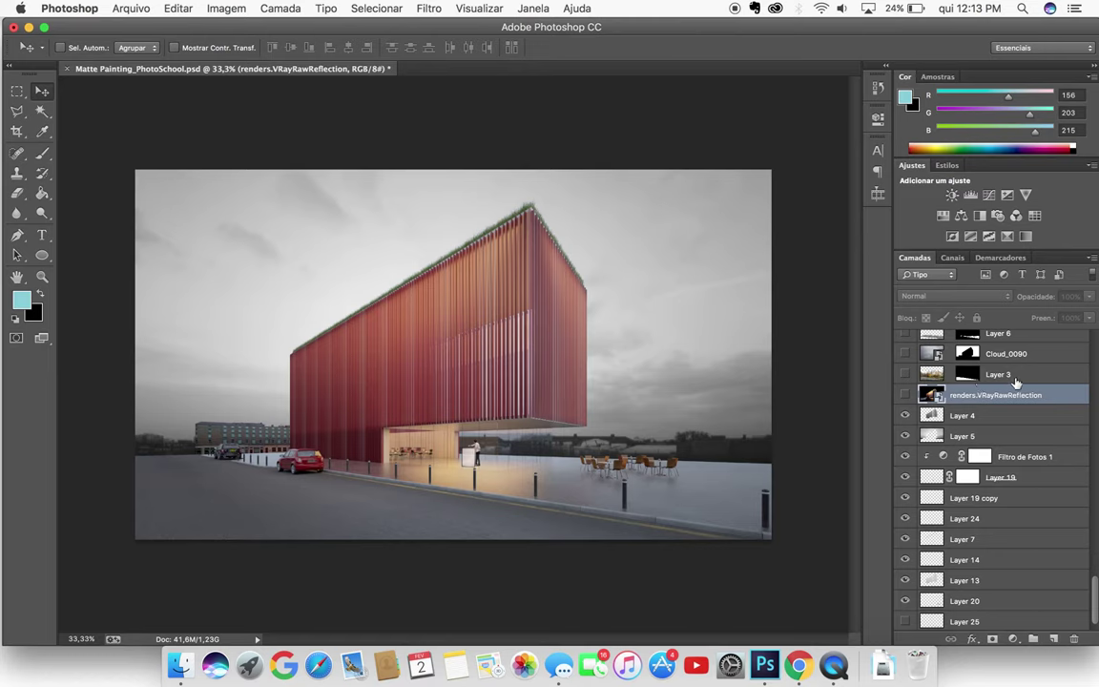
left_click(905, 374)
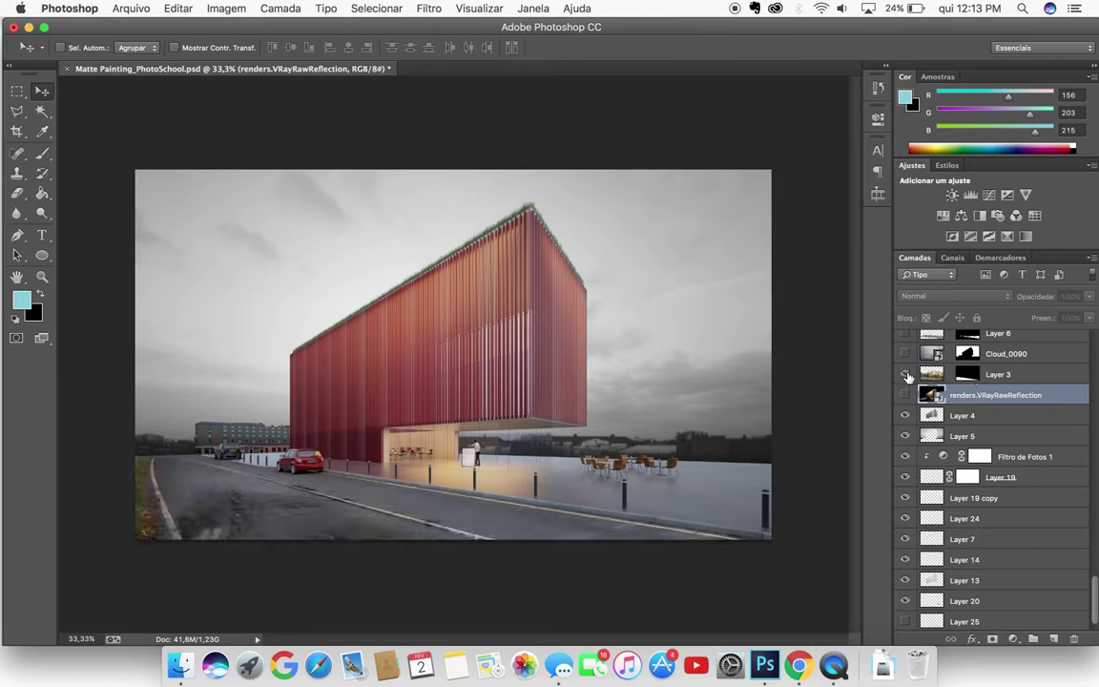
left_click(933, 374)
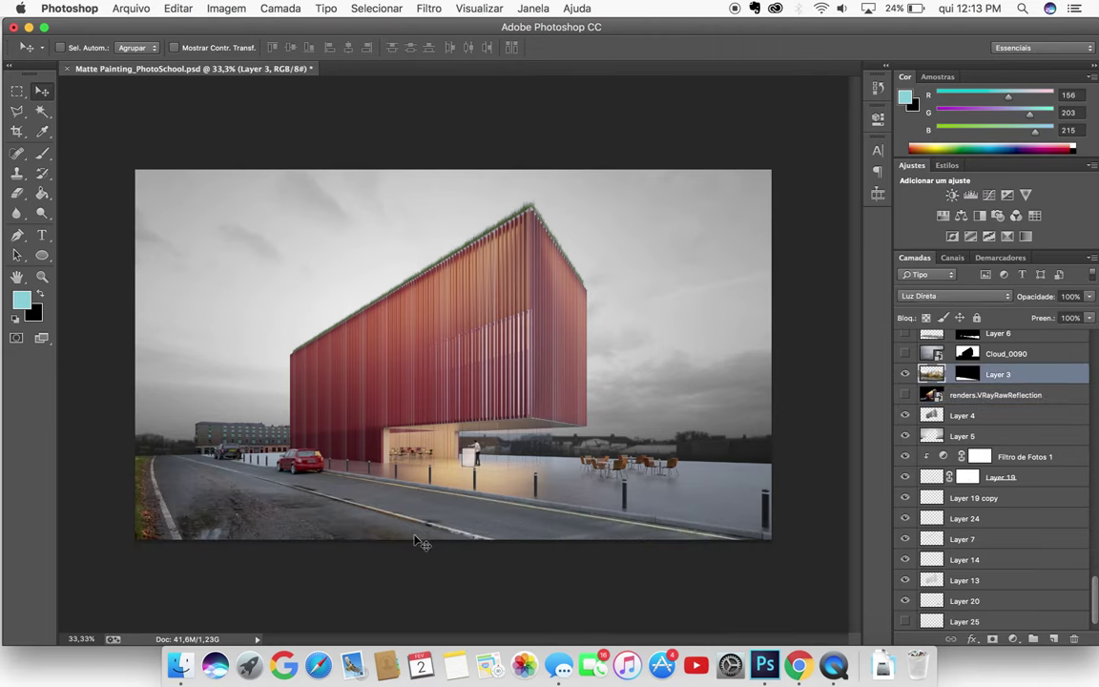
key("super+equal")
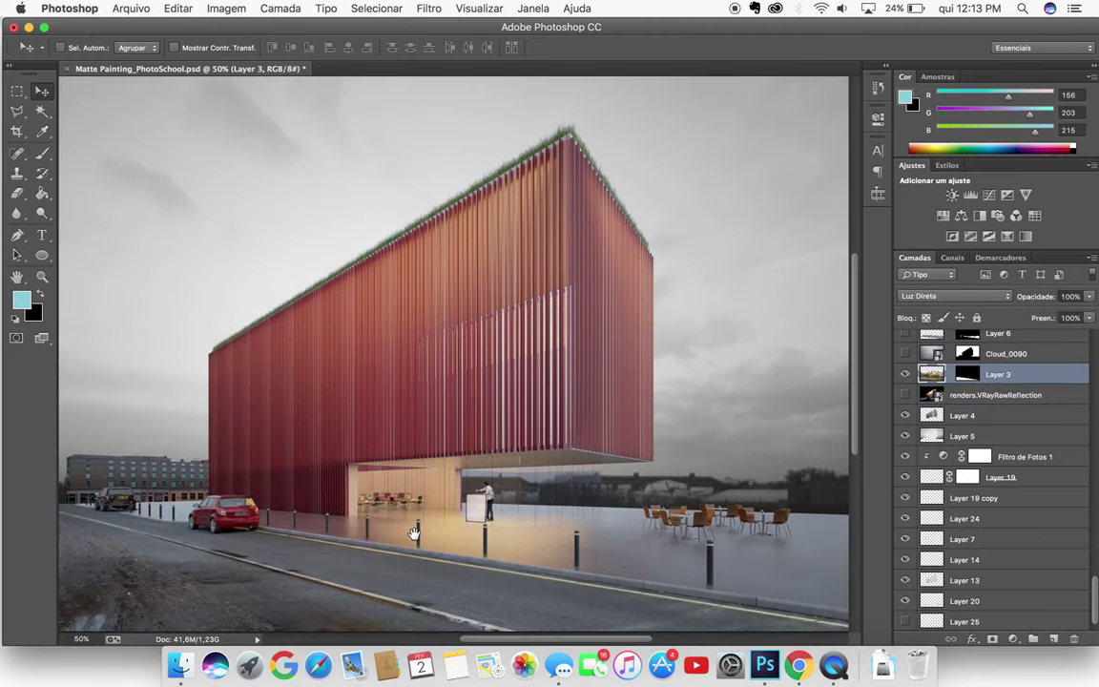
left_click_drag(416, 542, 389, 413)
left_click_drag(653, 425, 809, 437)
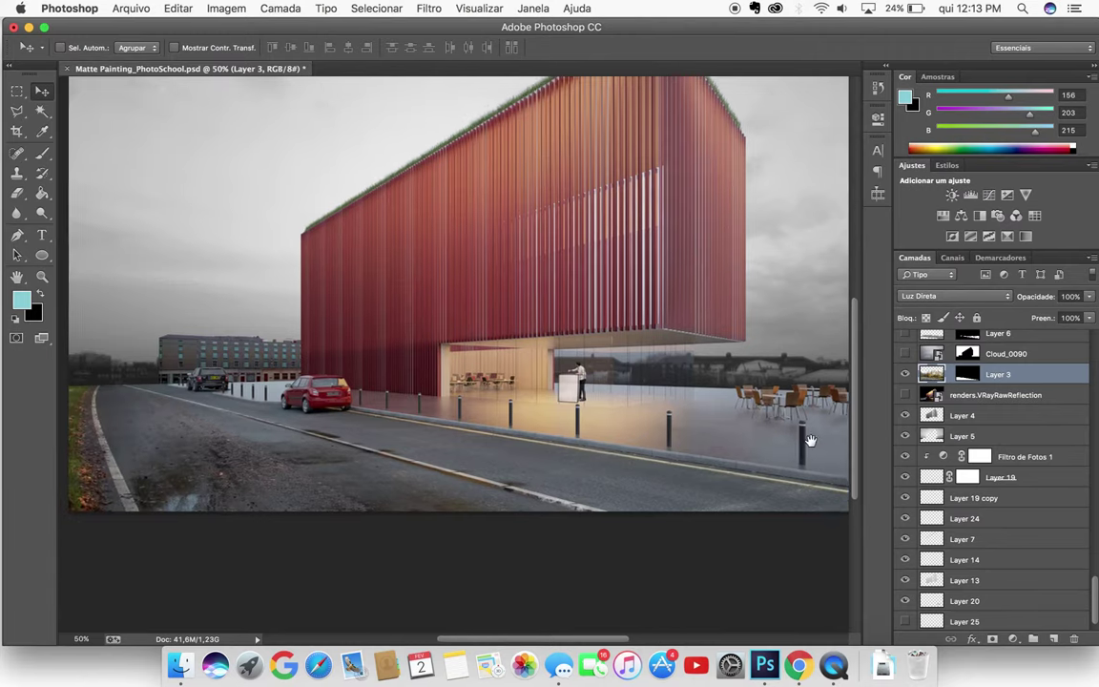
Toggle Layer 3's visibility repeatedly to compare the road with and without its photo texture
left_click(906, 374)
left_click(905, 374)
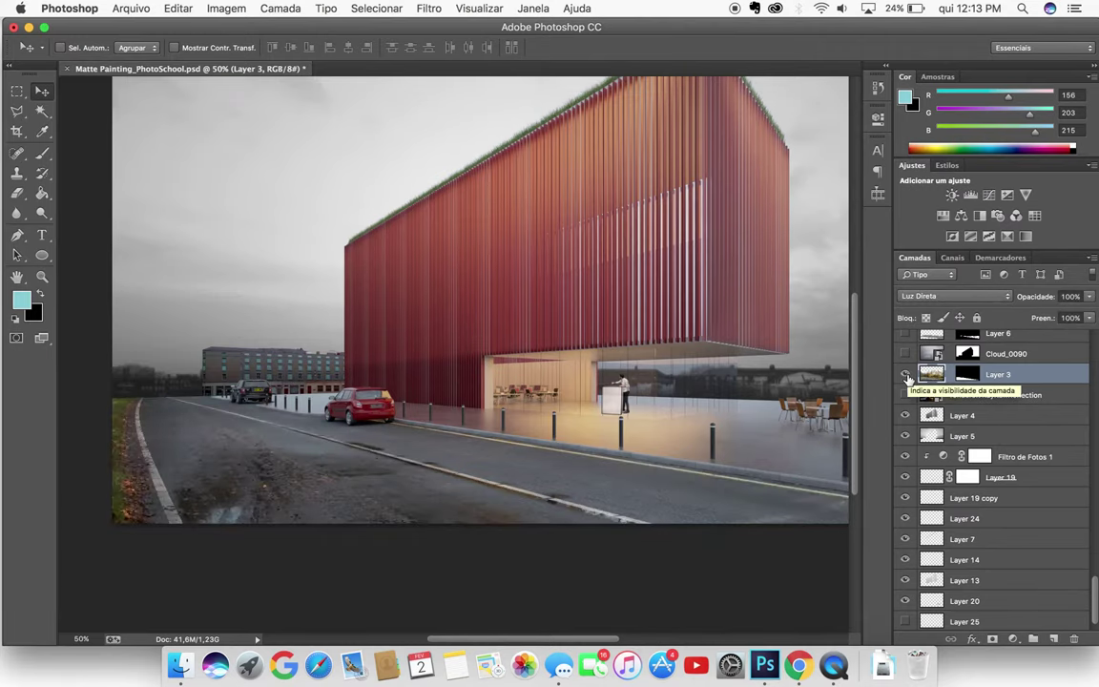
left_click(906, 374)
left_click(906, 374)
left_click(905, 374)
left_click(905, 374)
Disable Layer 3's layer mask and set its blend mode to Normal to expose the full source photo
left_click(967, 374)
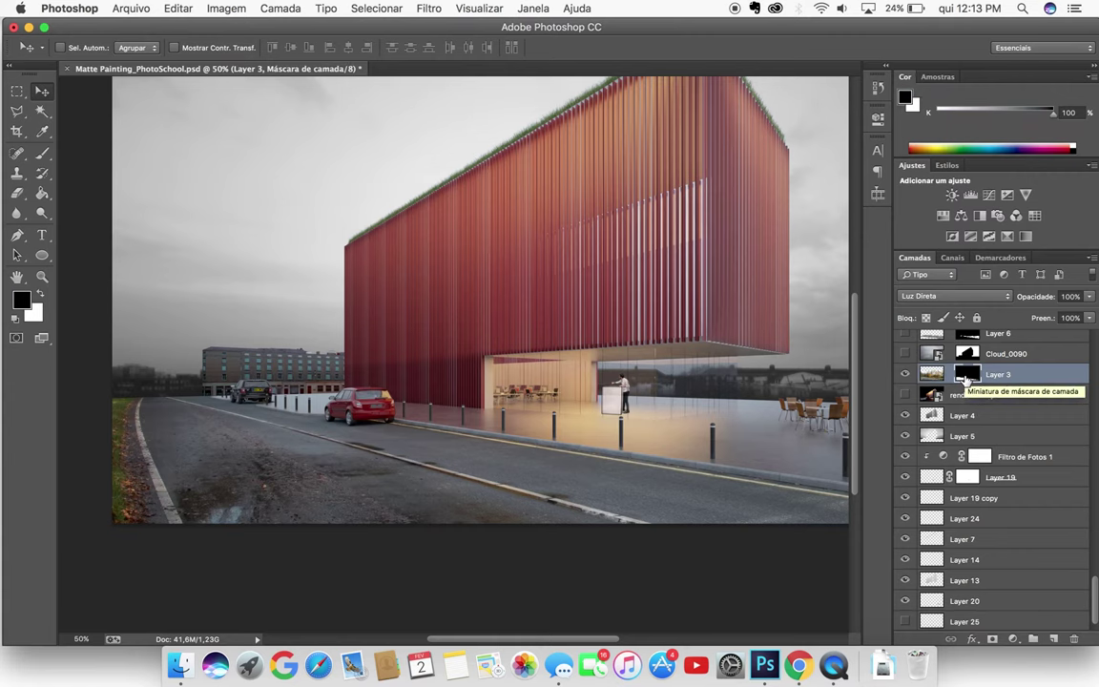
right_click(967, 378)
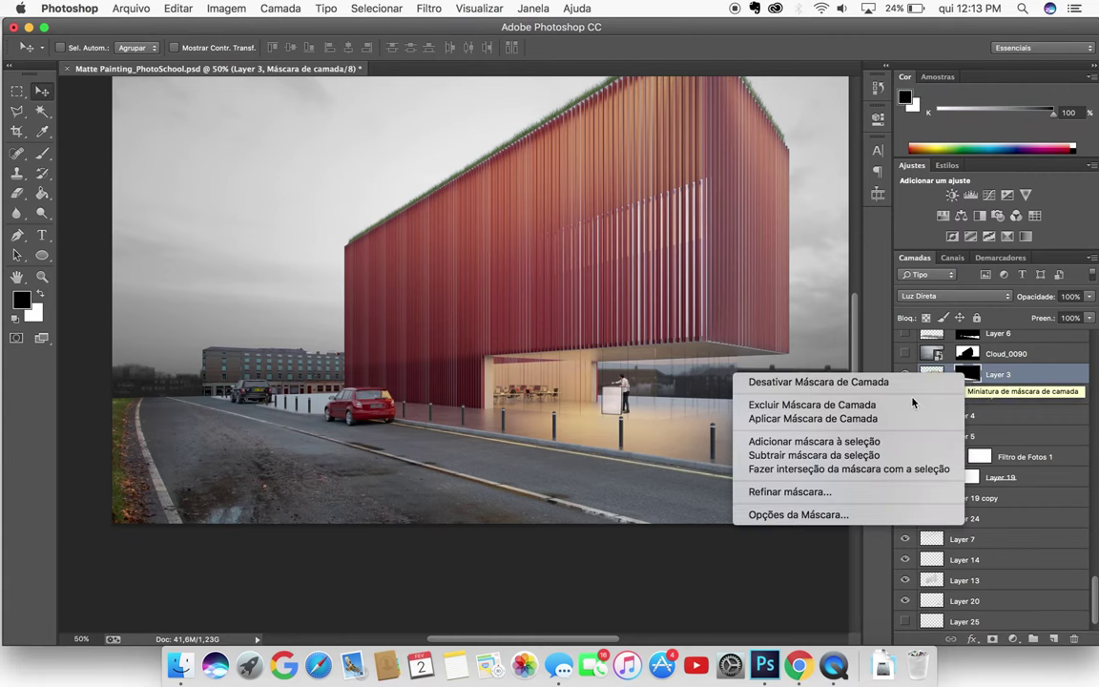
left_click(902, 383)
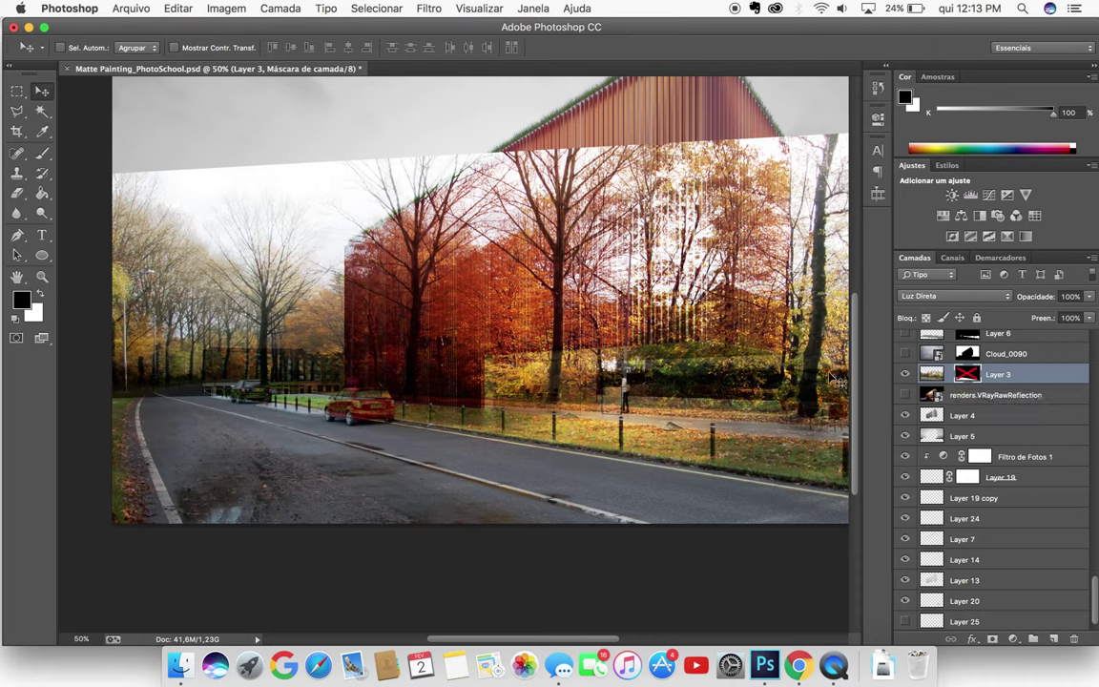
left_click(922, 296)
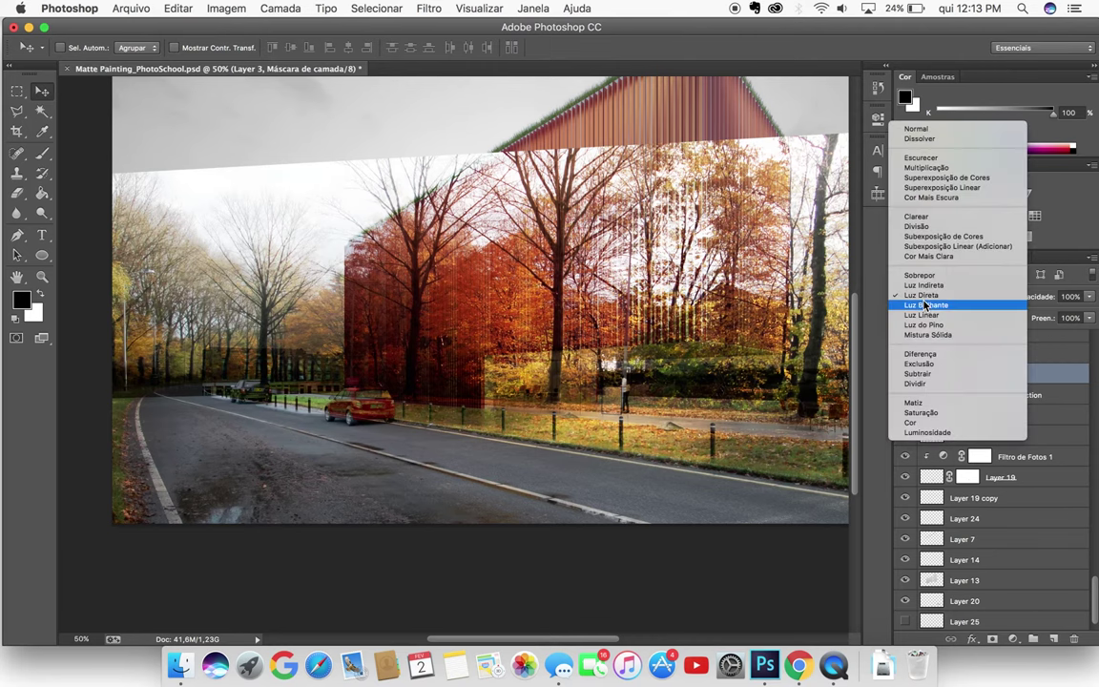
left_click(916, 145)
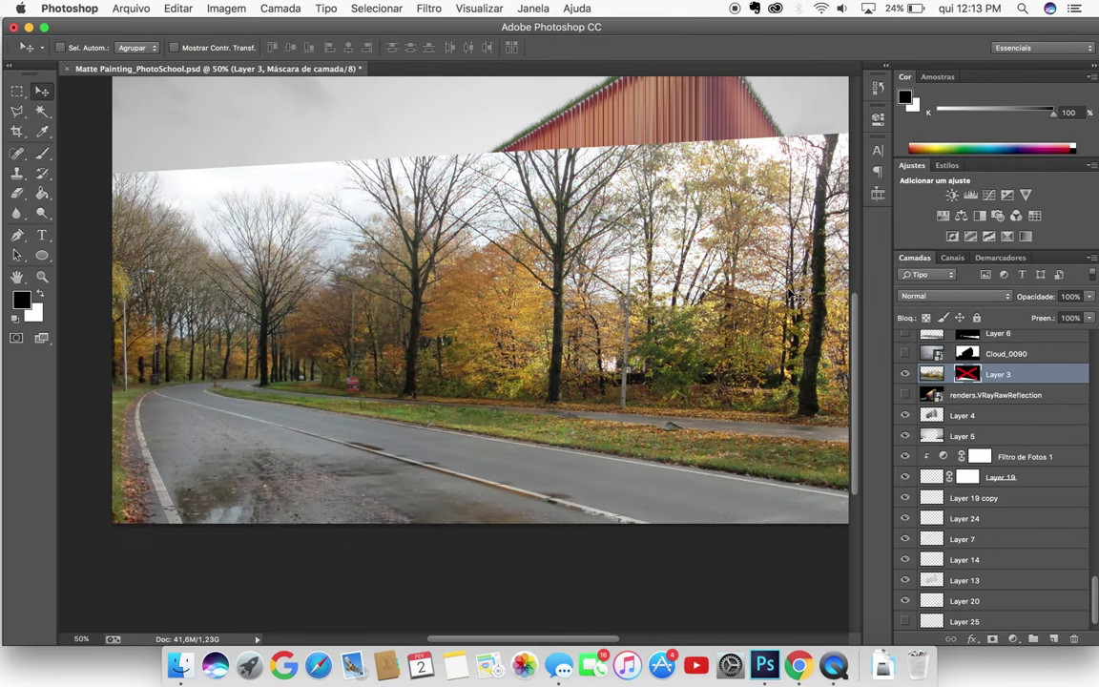
Set Layer 3's blend mode back to Luz Direta and apply its layer mask permanently
left_click(952, 299)
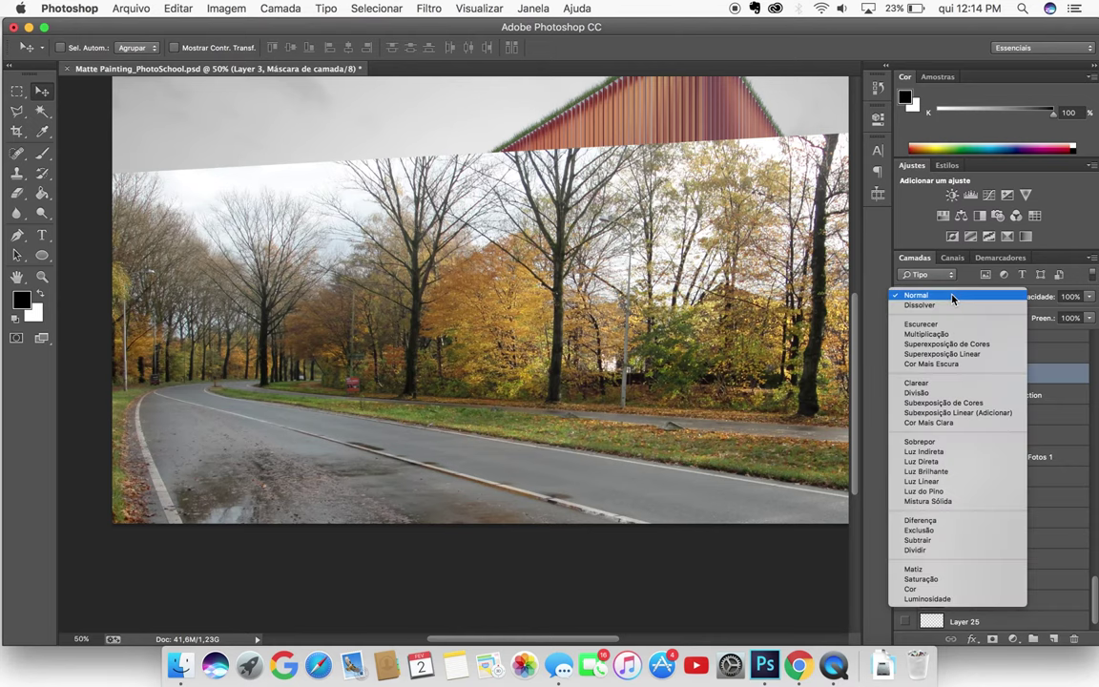
left_click(945, 464)
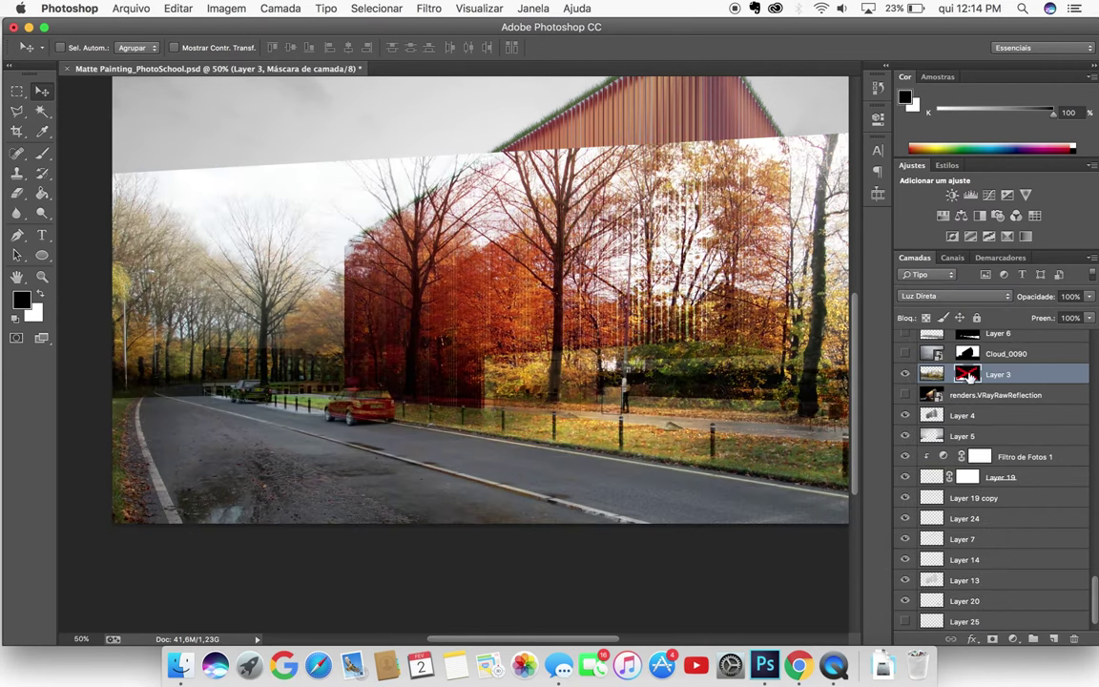
right_click(968, 375)
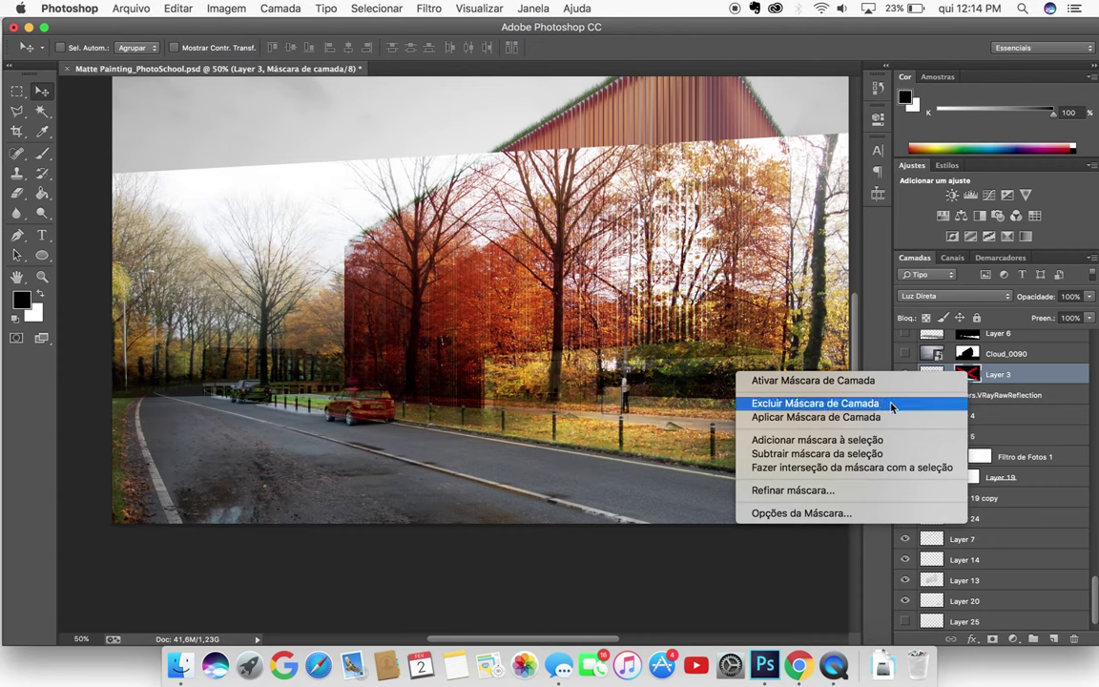
left_click(816, 417)
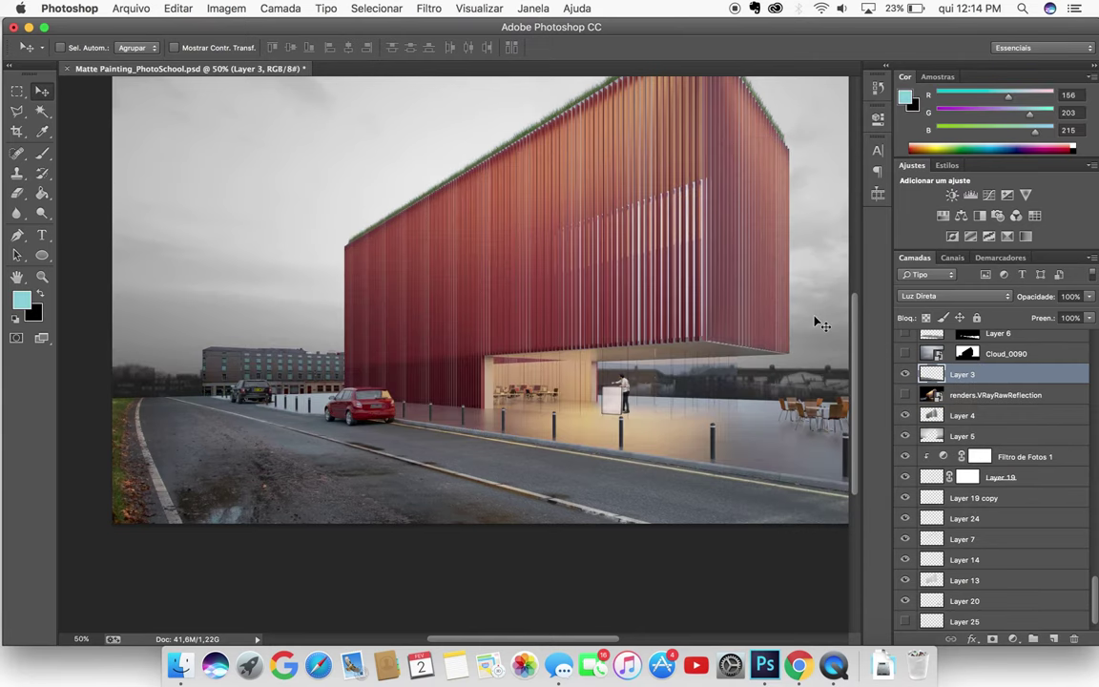
Toggle Layer 3 to recheck the masked road texture, leave it visible, and show the Cloud_0090 layer
left_click(905, 374)
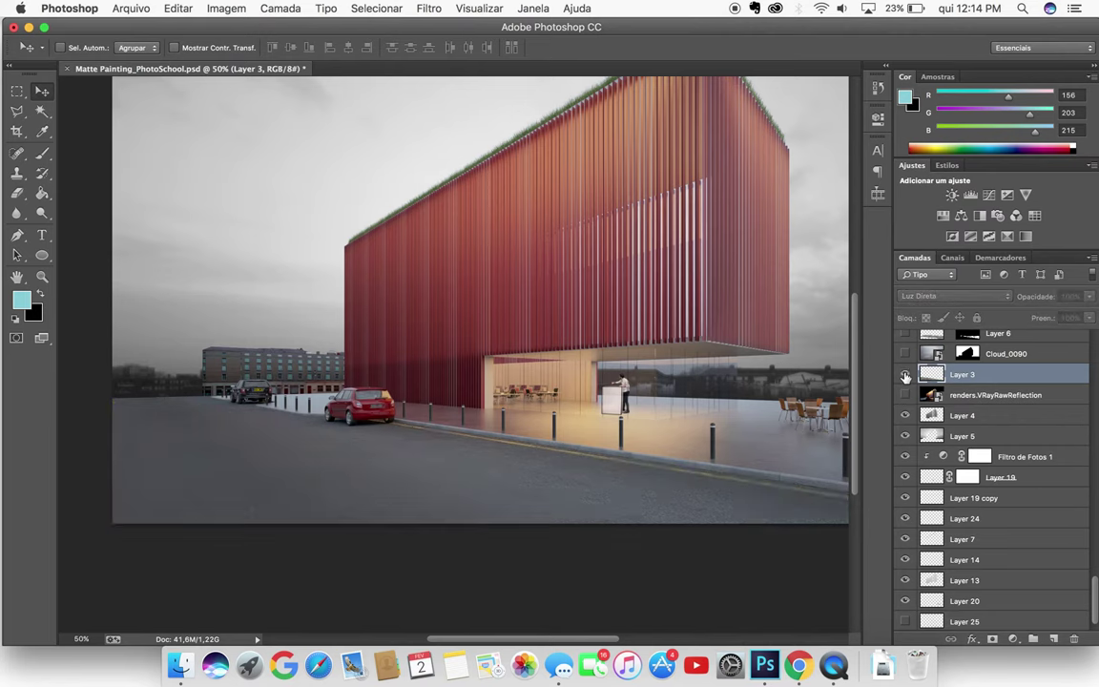
left_click(905, 374)
left_click(906, 374)
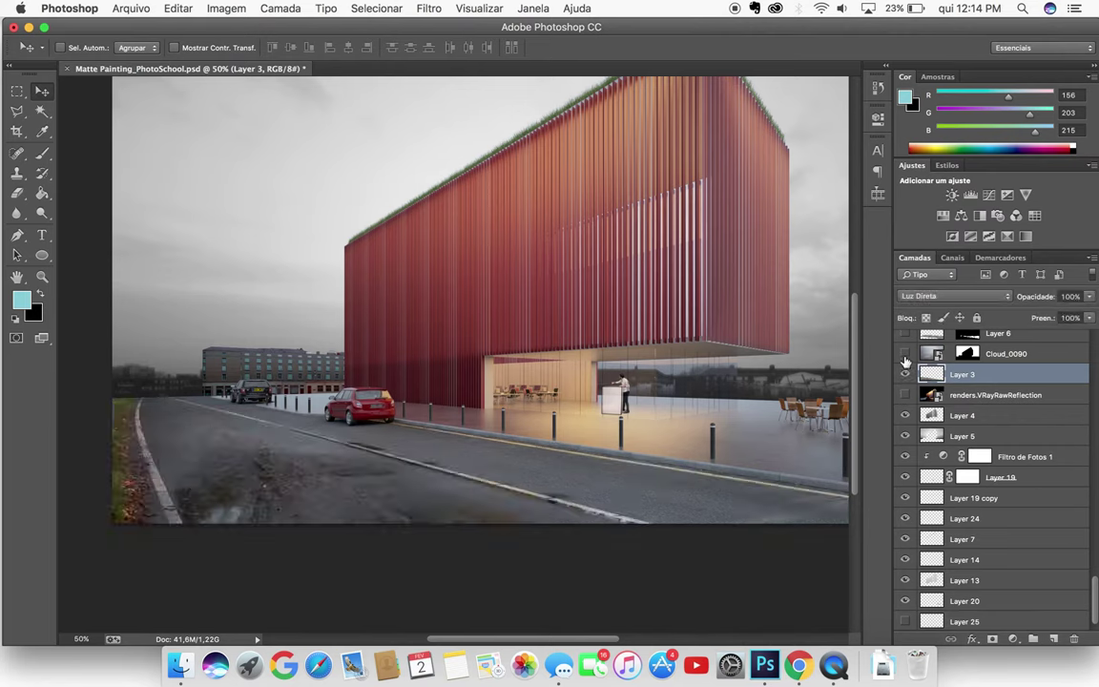
left_click(905, 355)
Toggle Layer 6 on and off to examine its effect on the image, leaving it hidden
scroll(905, 391, "up", 3)
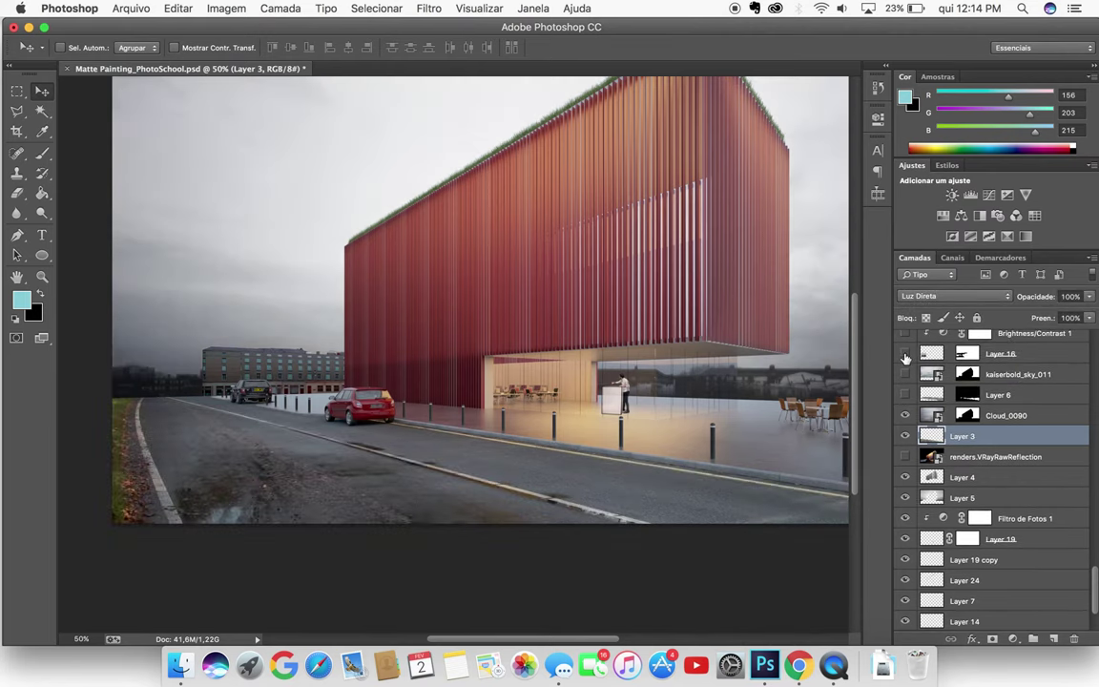
left_click(906, 395)
left_click(906, 395)
left_click(906, 395)
left_click(904, 395)
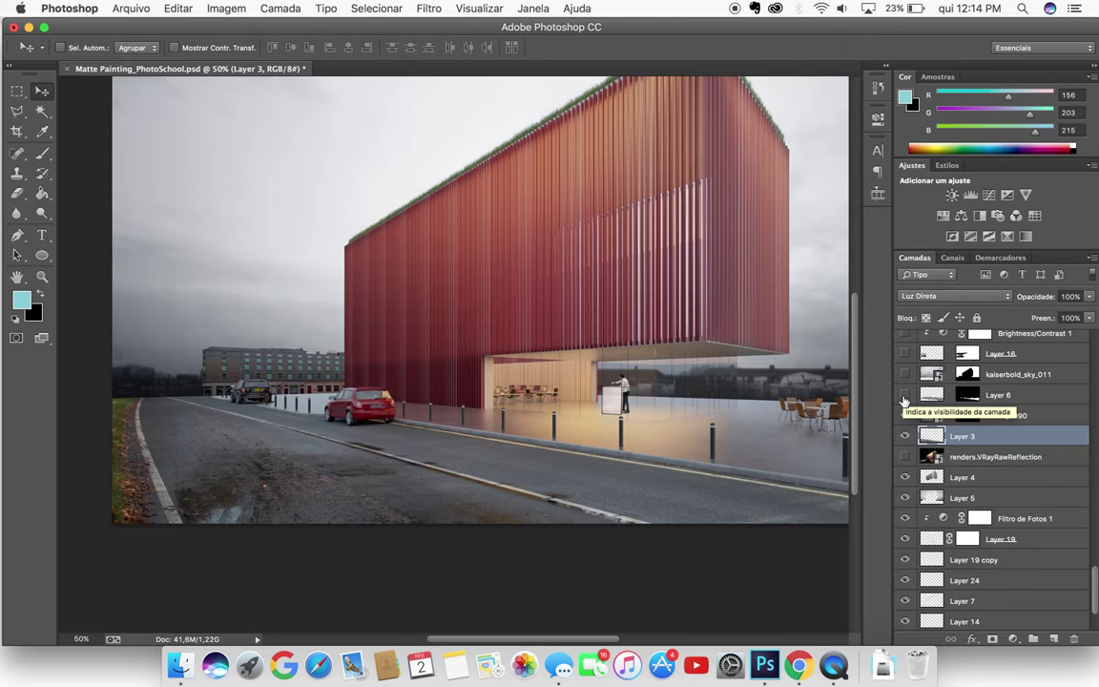
left_click(904, 399)
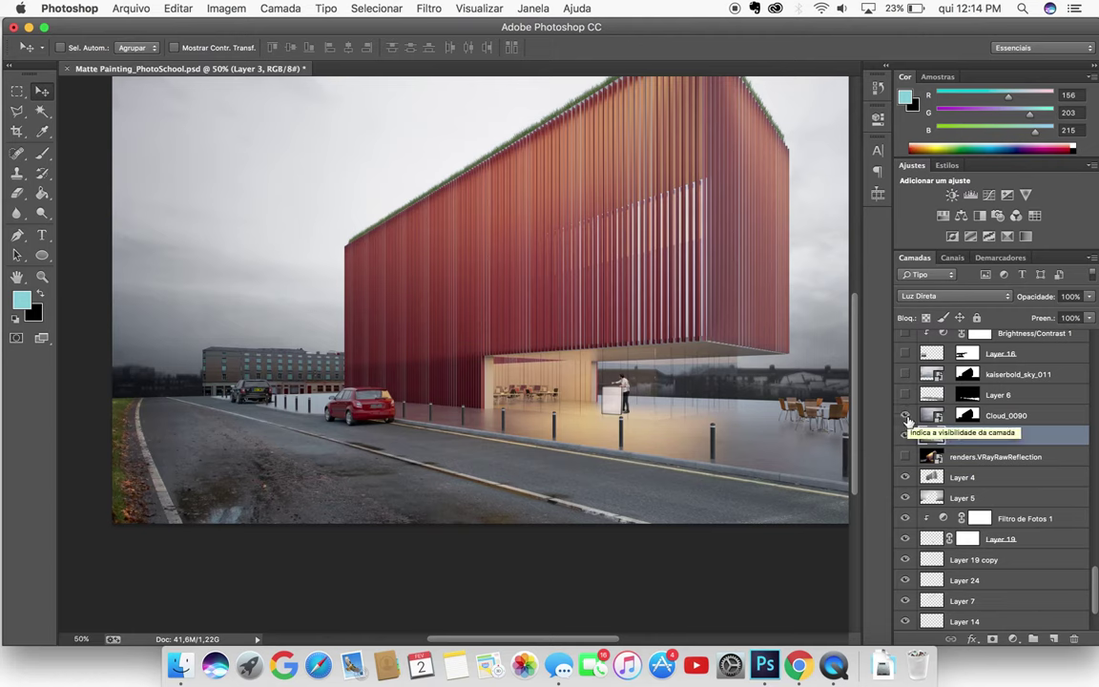
Hide Cloud_0090 and Layer 3 briefly, and show them again together with Layer 6
left_click(906, 416)
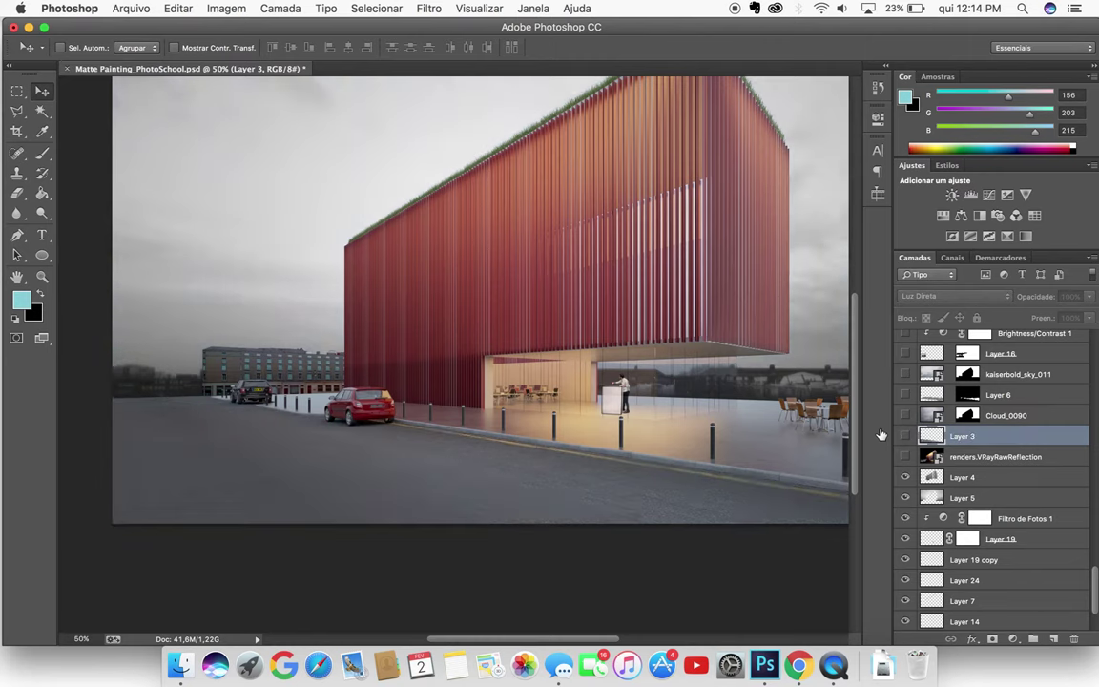
left_click(904, 437)
left_click(905, 416)
left_click(905, 394)
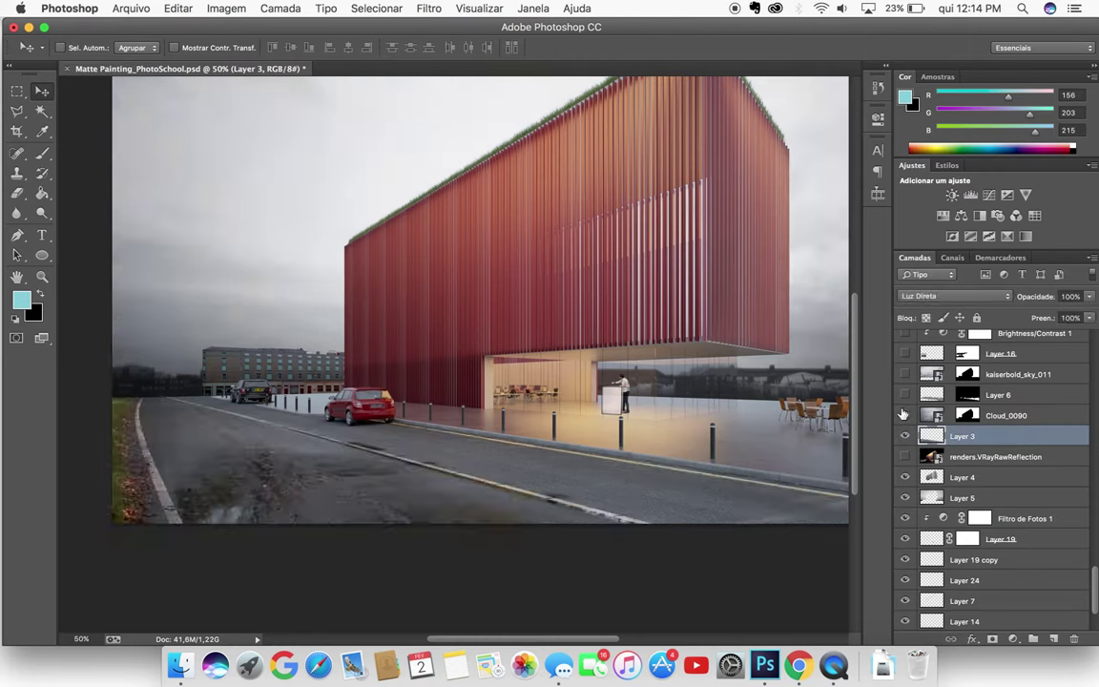
Preview the kaiserbold_sky_011 layer briefly, and toggle Layer 6 and Layer 3 to compare the horizon, pavement and road
left_click(905, 375)
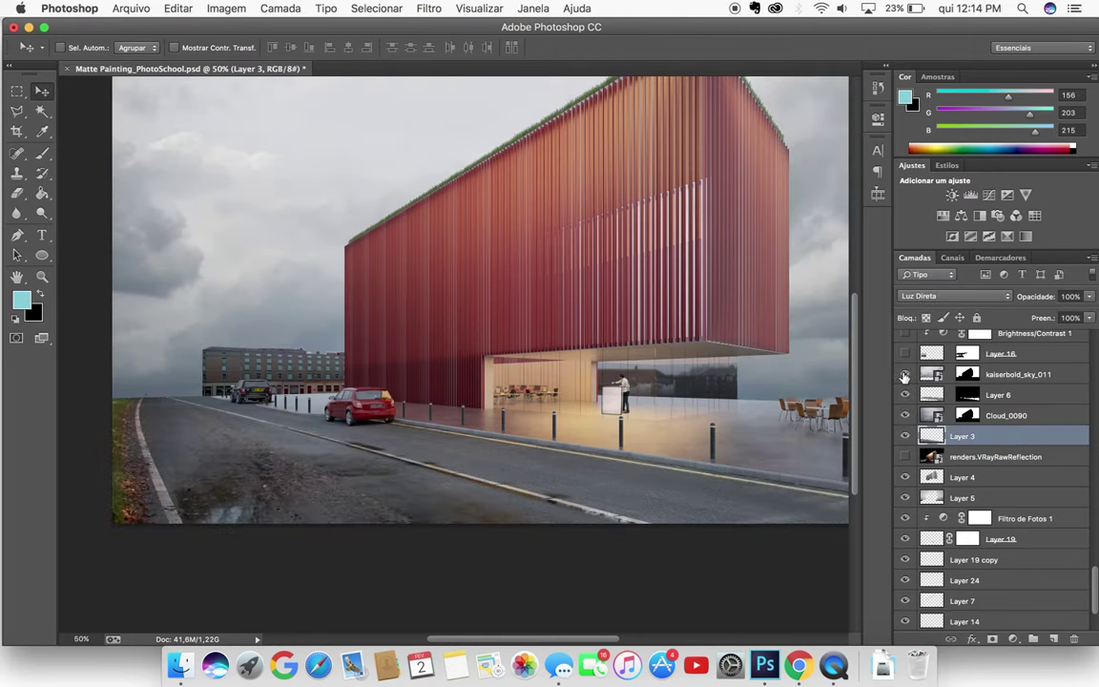
left_click(905, 375)
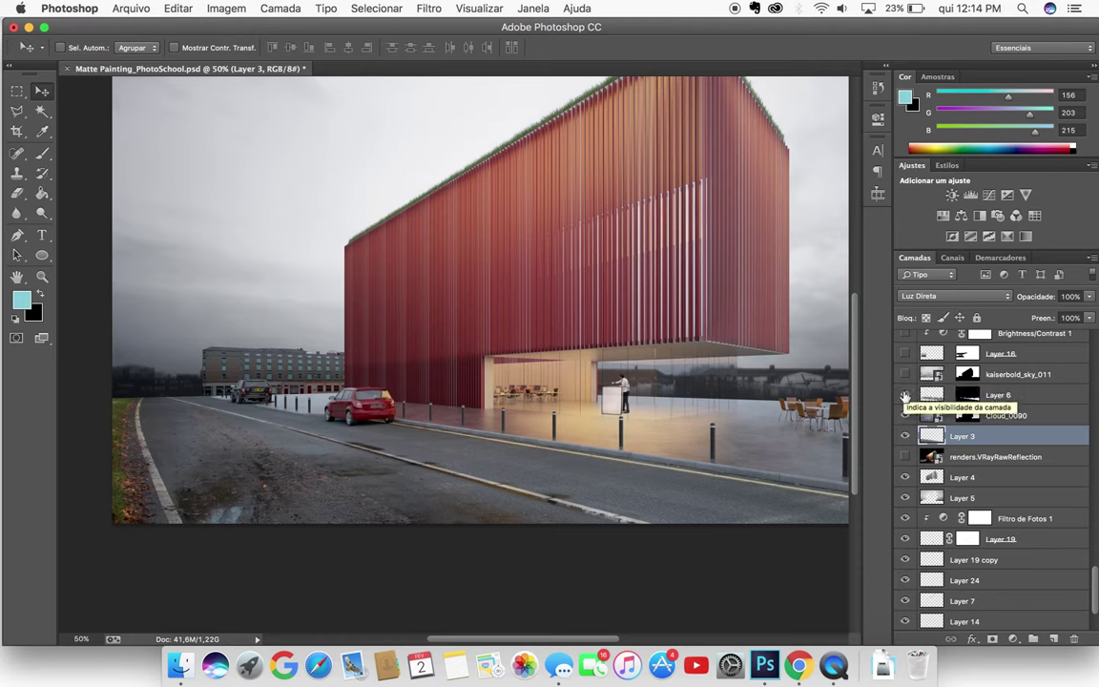
left_click(906, 394)
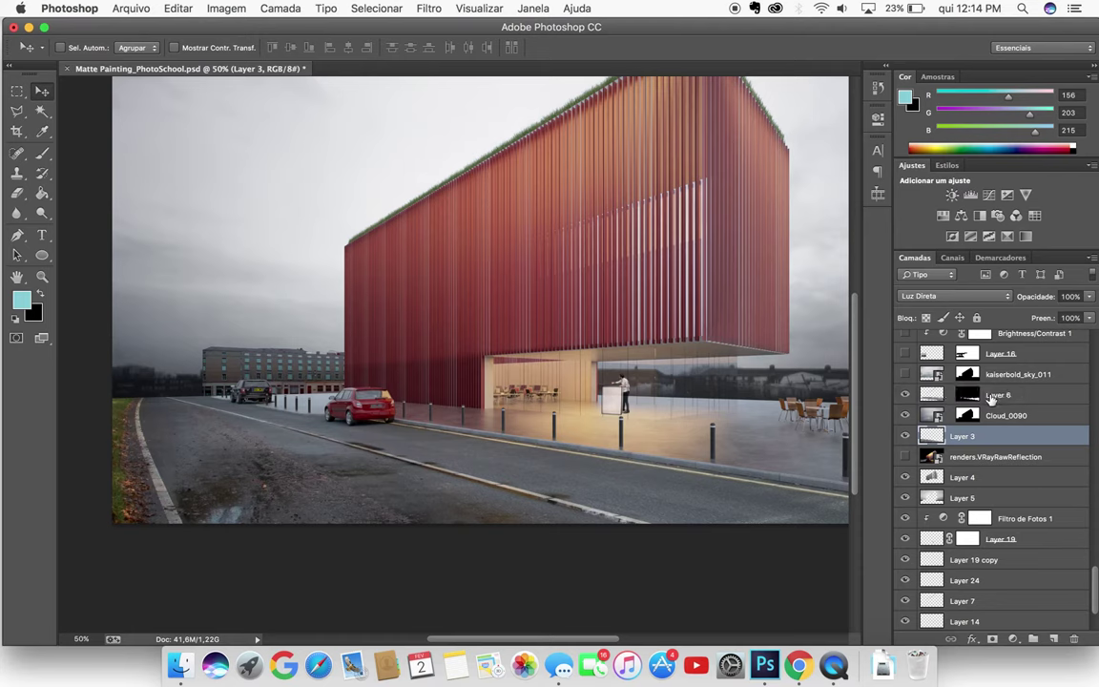
left_click(905, 395)
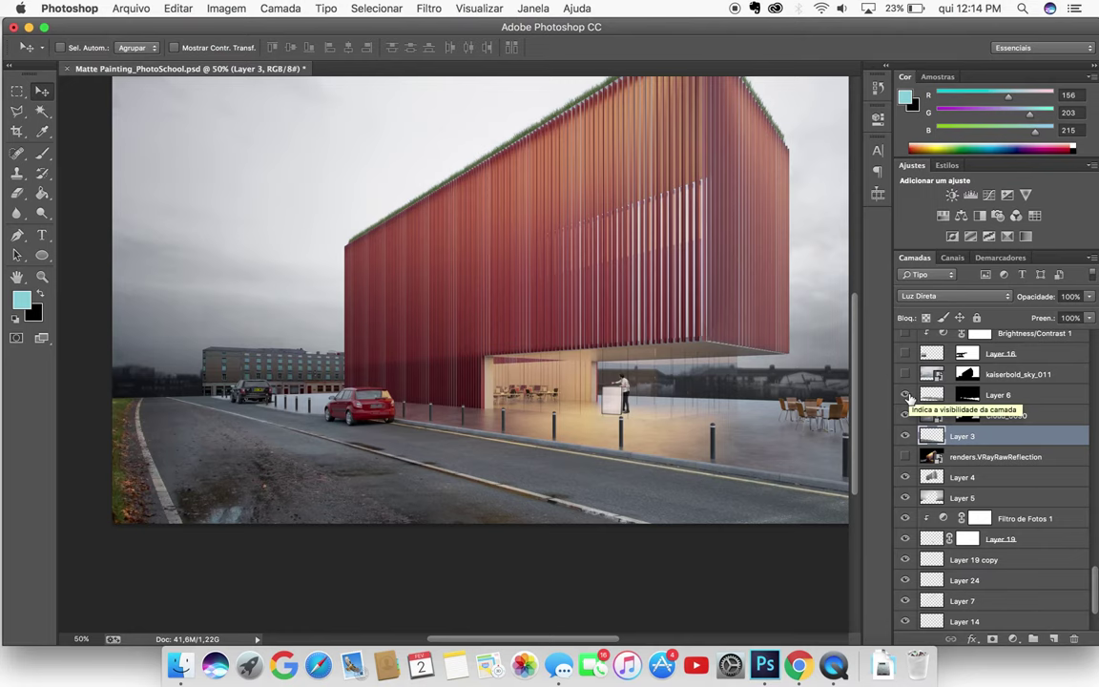
scroll(550, 363, "right", 5)
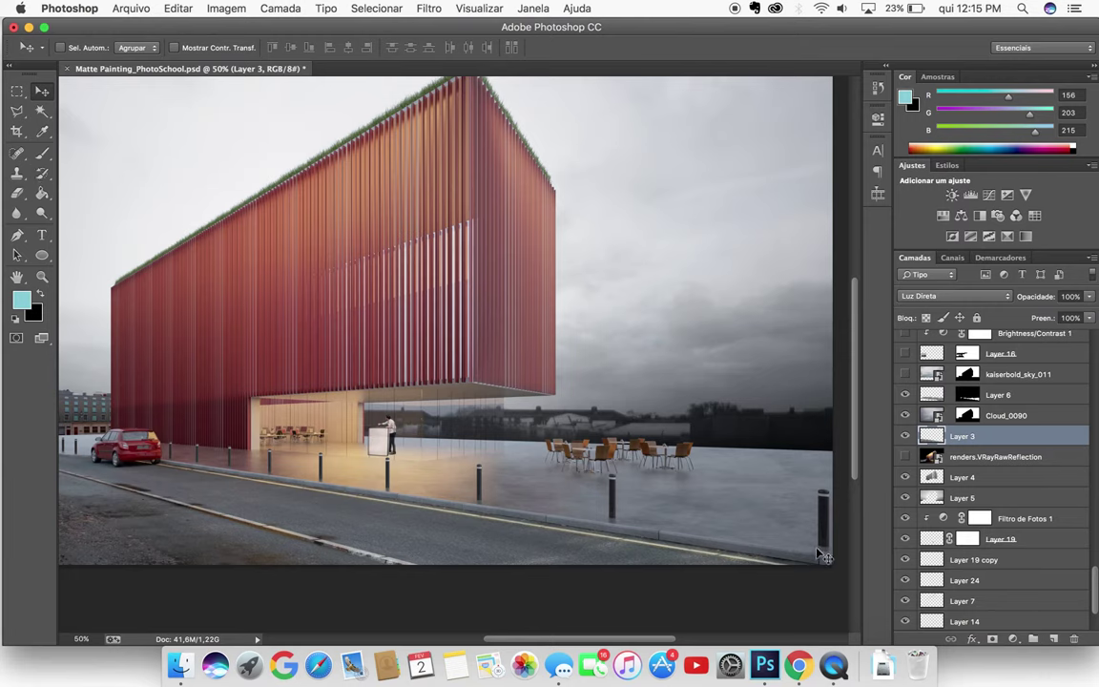
left_click(906, 436)
left_click(906, 436)
Show the kaiserbold_sky_011 layer and check the cloudy sky across the whole image at 33.33% zoom
left_click(905, 376)
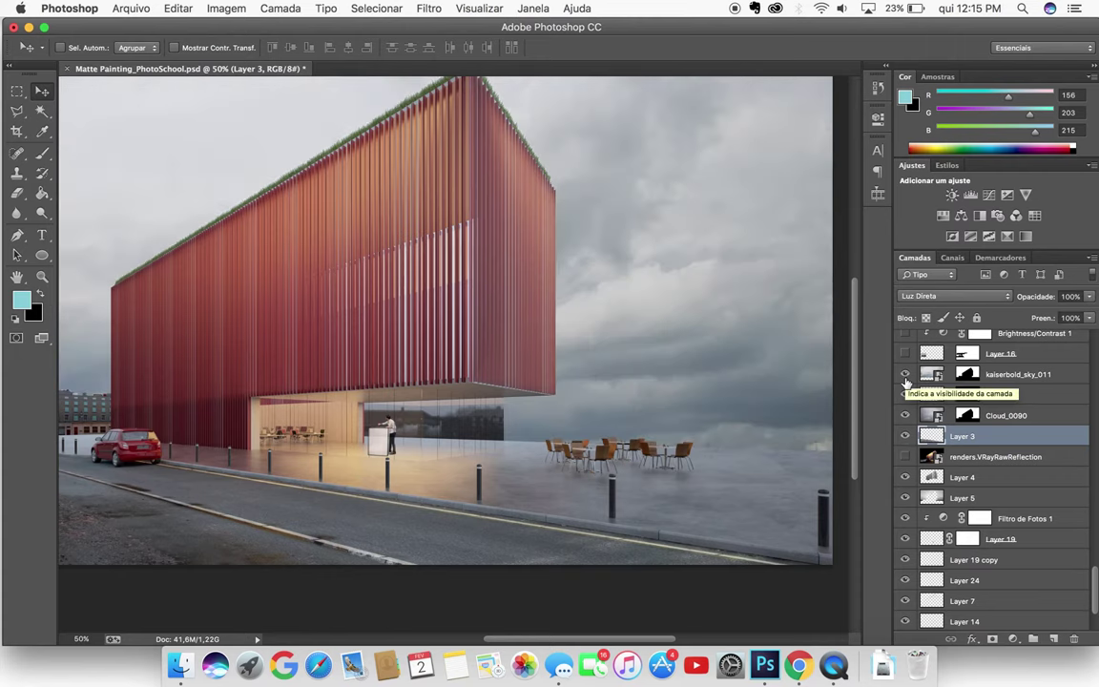
left_click_drag(746, 360, 768, 490)
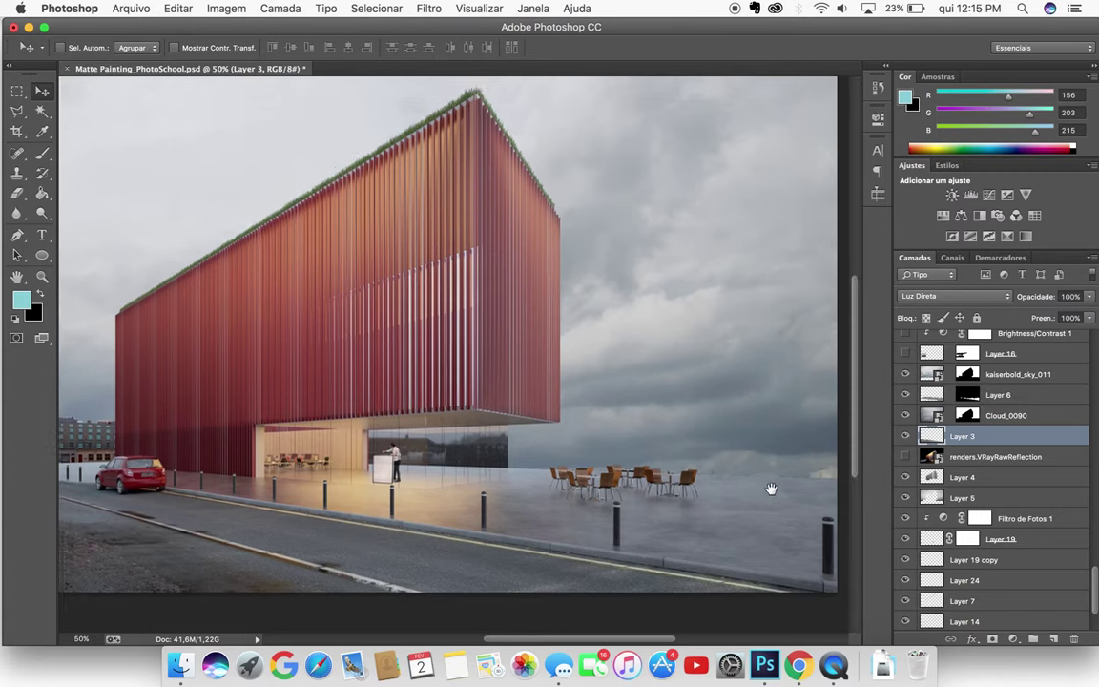
key("super+minus")
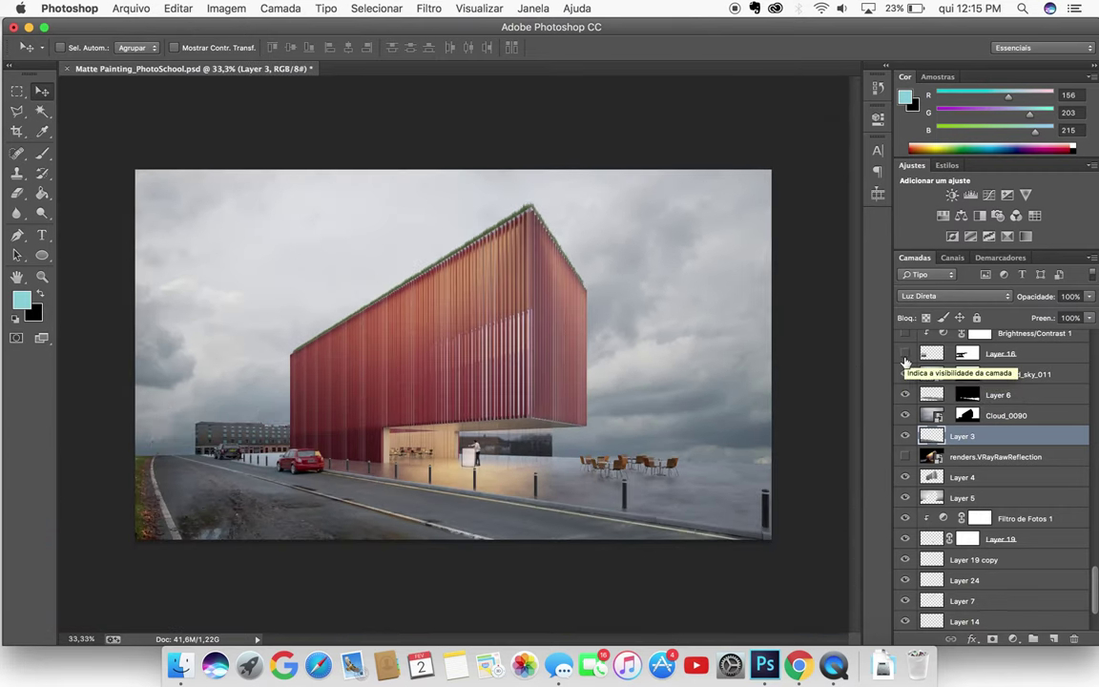
Show and select Layer 16, and inspect its city skyline behind the brick building at 100% zoom
left_click(918, 354)
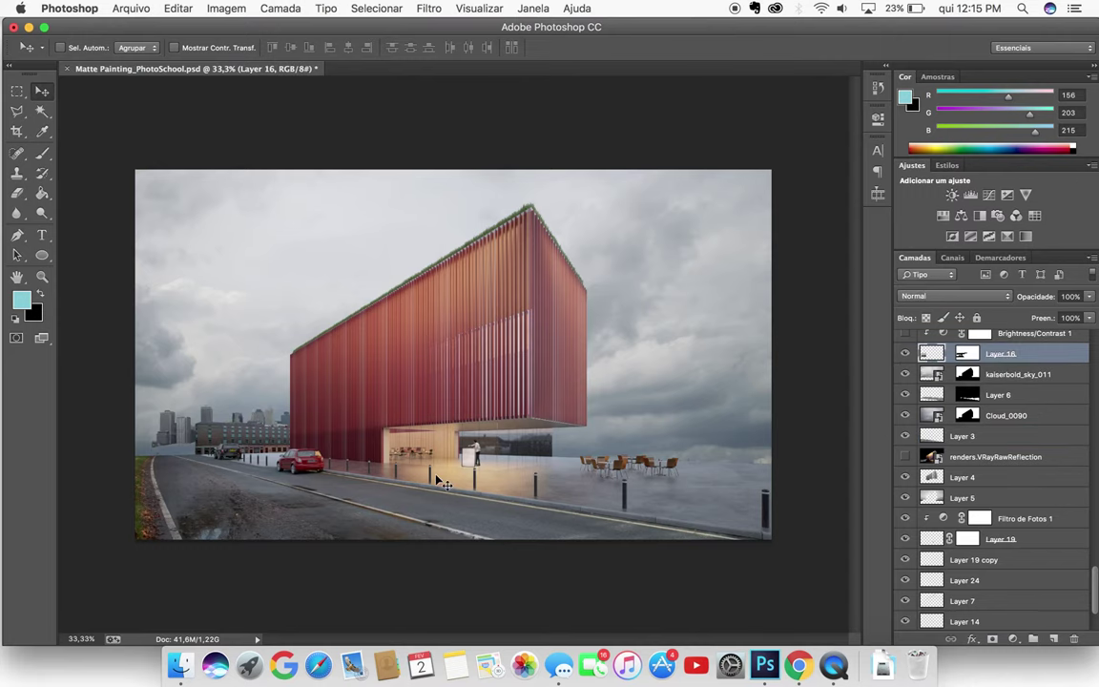
key("super+plus")
key("super+plus")
key("super+plus")
left_click_drag(524, 468, 959, 467)
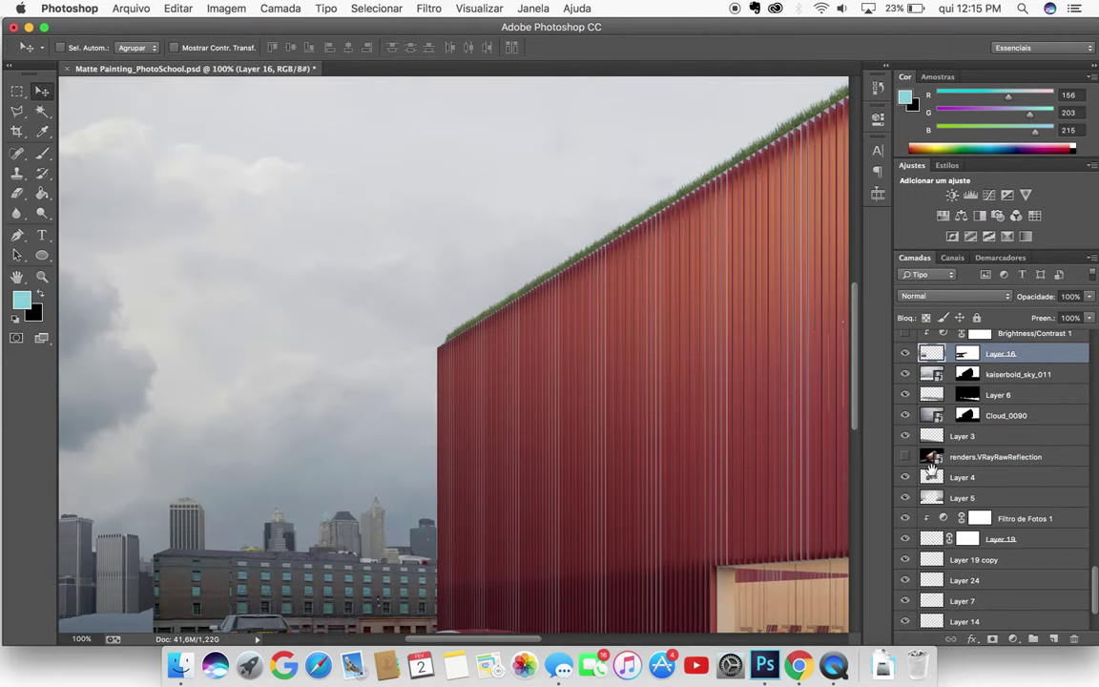
left_click_drag(380, 442, 581, 296)
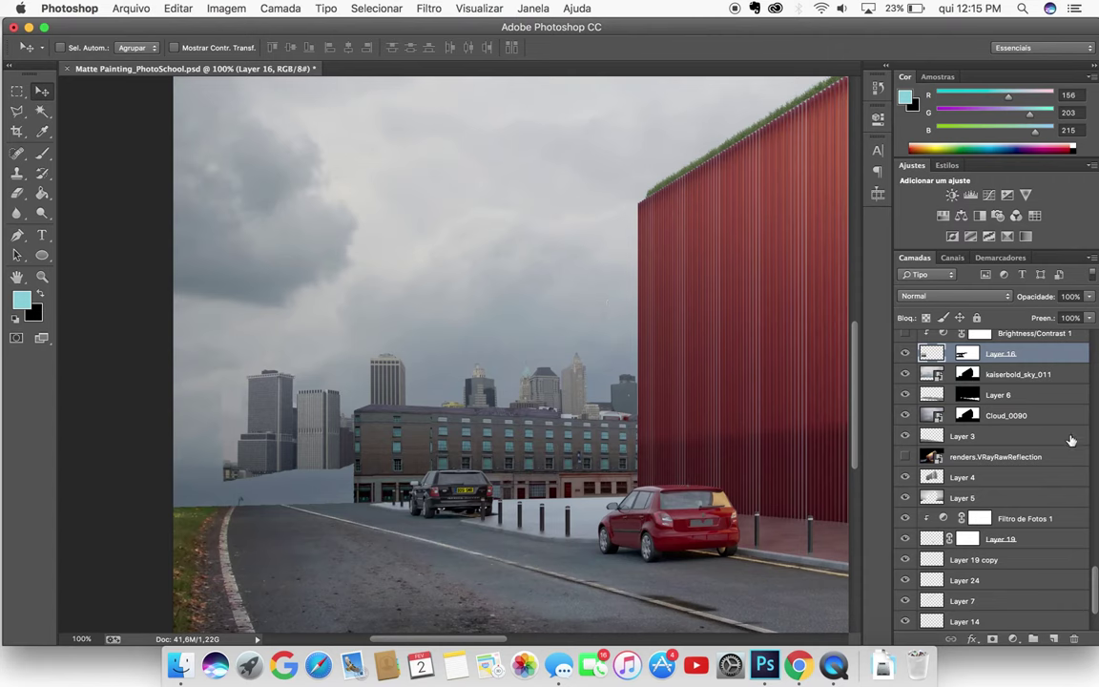
Delete Layer 16's layer mask to expose the full skyline photo, and undo the deletion
scroll(964, 399, "up", 3)
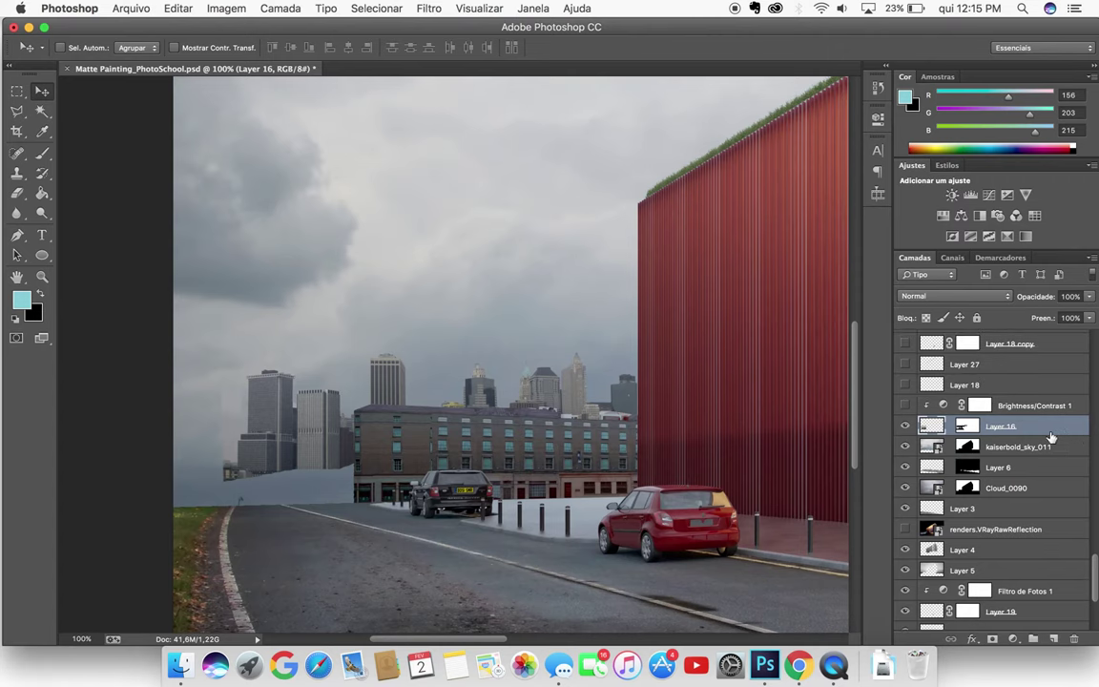
left_click(966, 427)
right_click(966, 426)
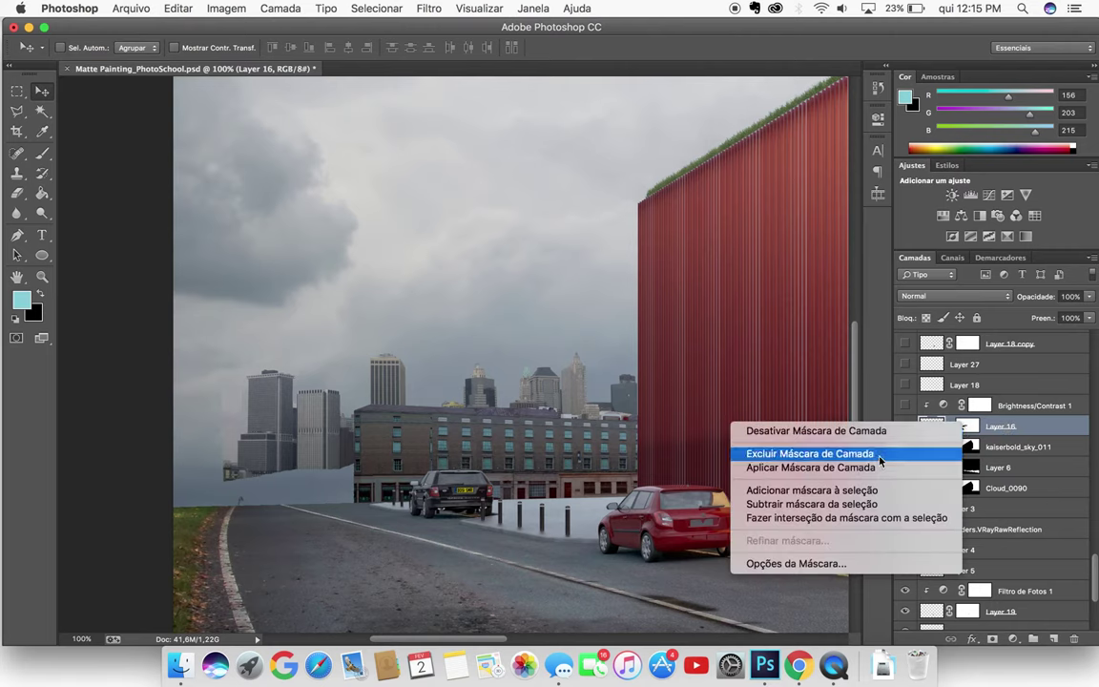
left_click(811, 453)
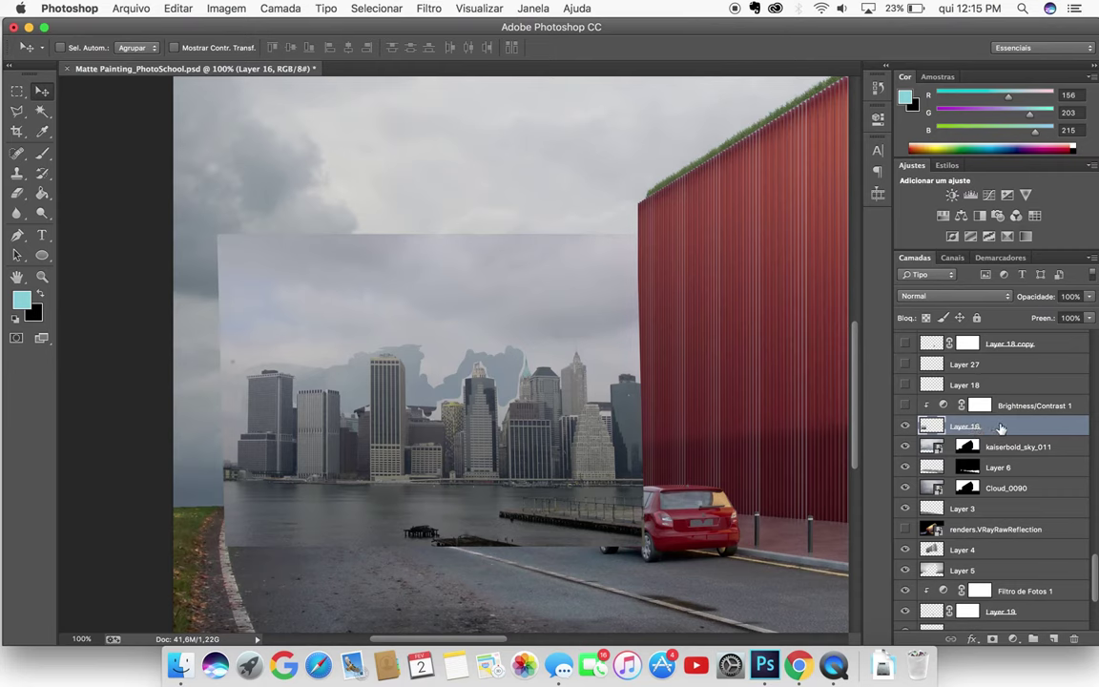
right_click(1000, 427)
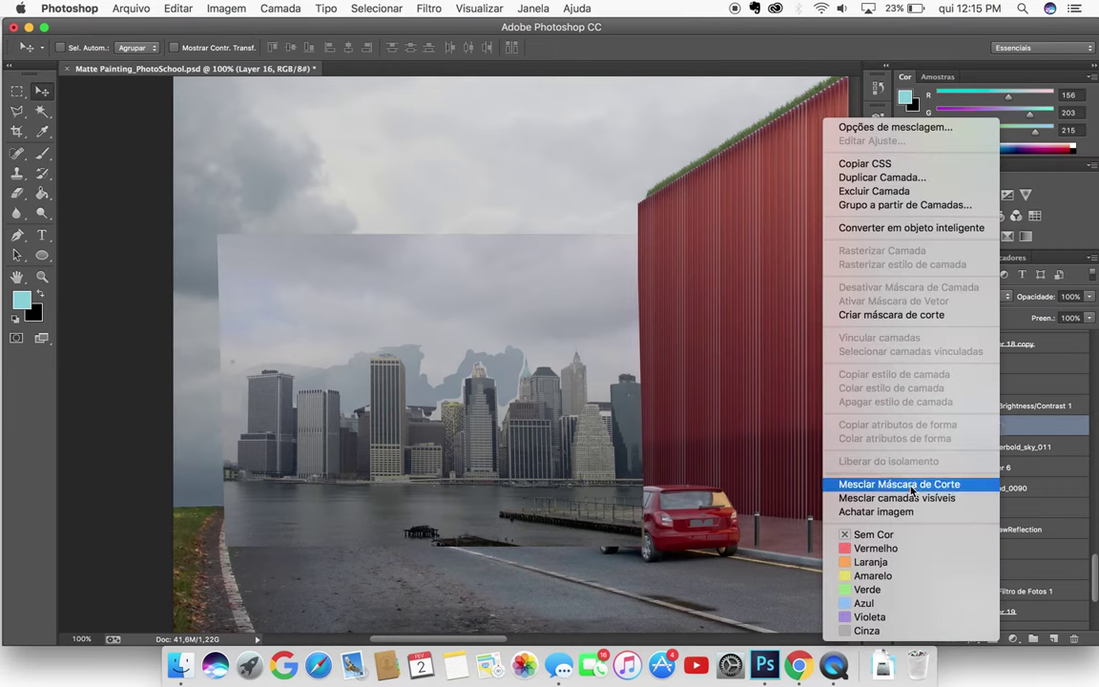
left_click(1062, 432)
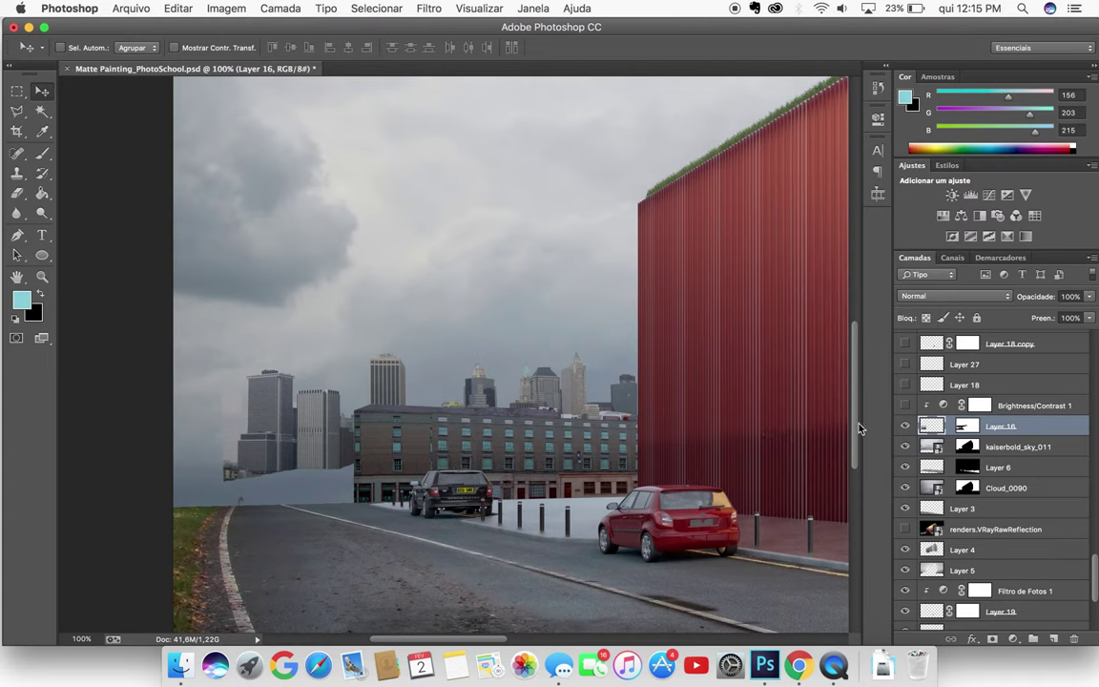
Show the Brightness/Contrast 1 adjustment above Layer 16, toggling it to compare the skyline's contrast
left_click(906, 409)
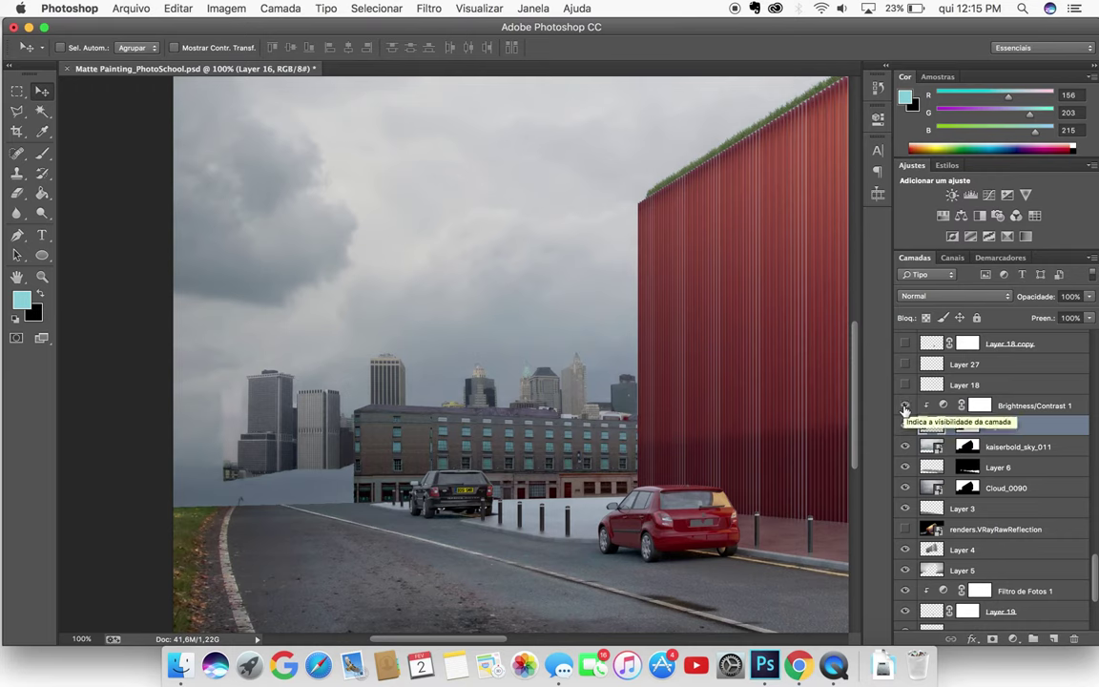
left_click(905, 409)
left_click(906, 409)
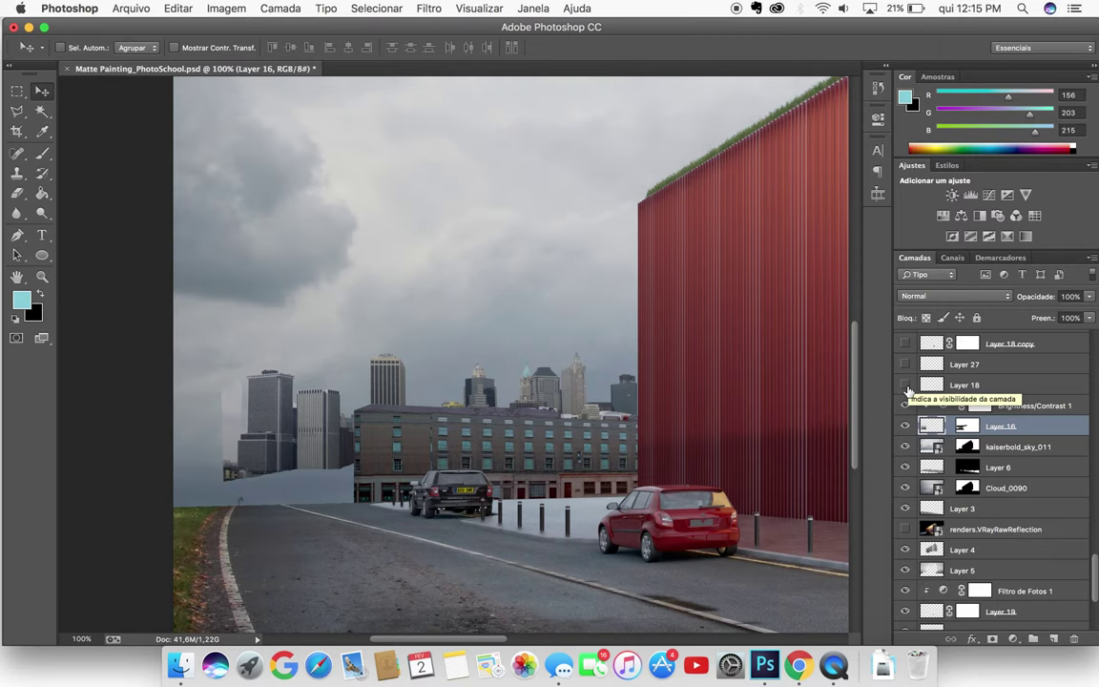
Show Layer 18, Layer 27, Layer 18 copy and the Filtro de Fotos 3 adjustment, with the whole image viewed at 33.33% zoom
scroll(908, 391, "up", 4)
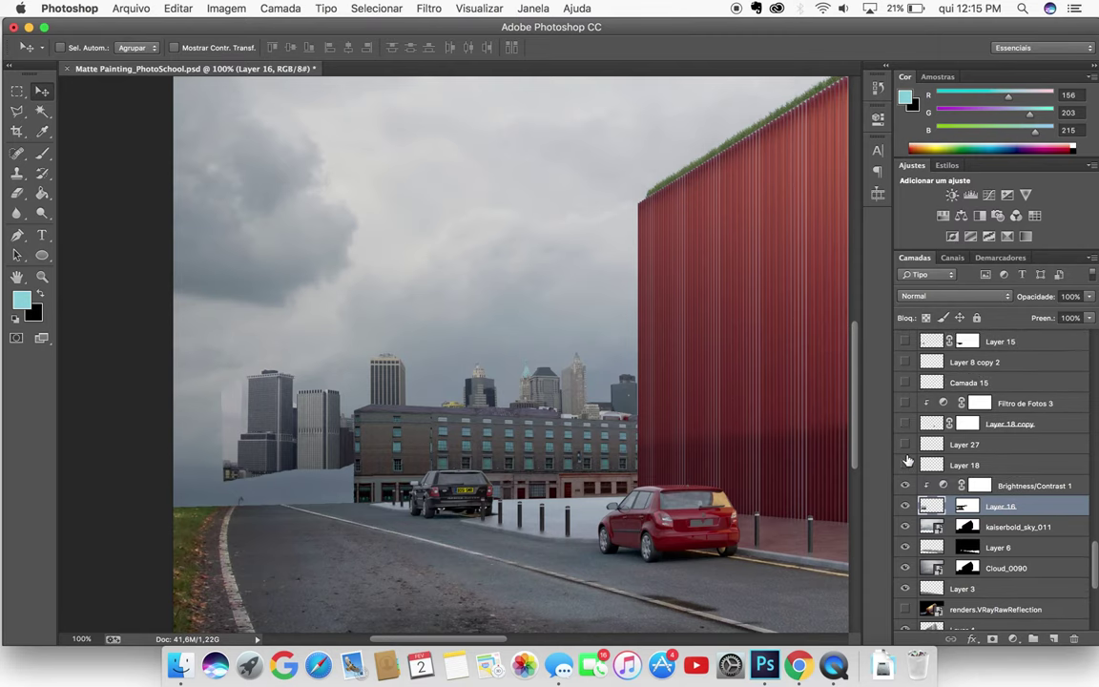
key("super+minus")
key("super+minus")
key("super+minus")
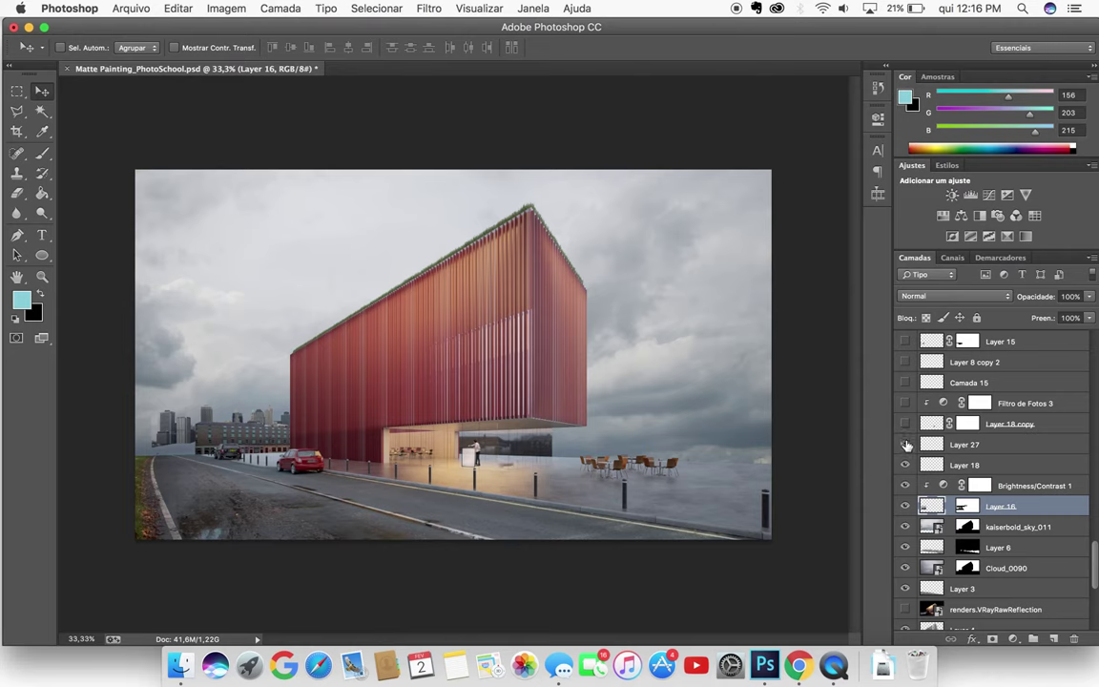
left_click(906, 444)
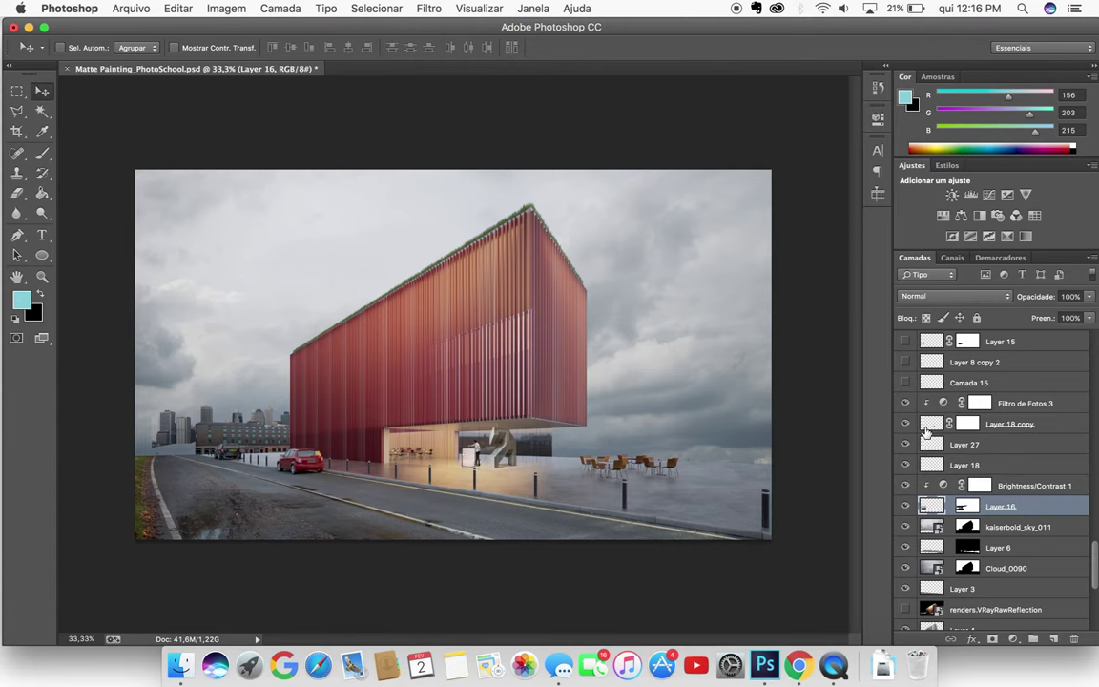
Select the Filtro de Fotos 3 adjustment and examine its filter type and density settings
left_click(976, 401)
double_click(943, 402)
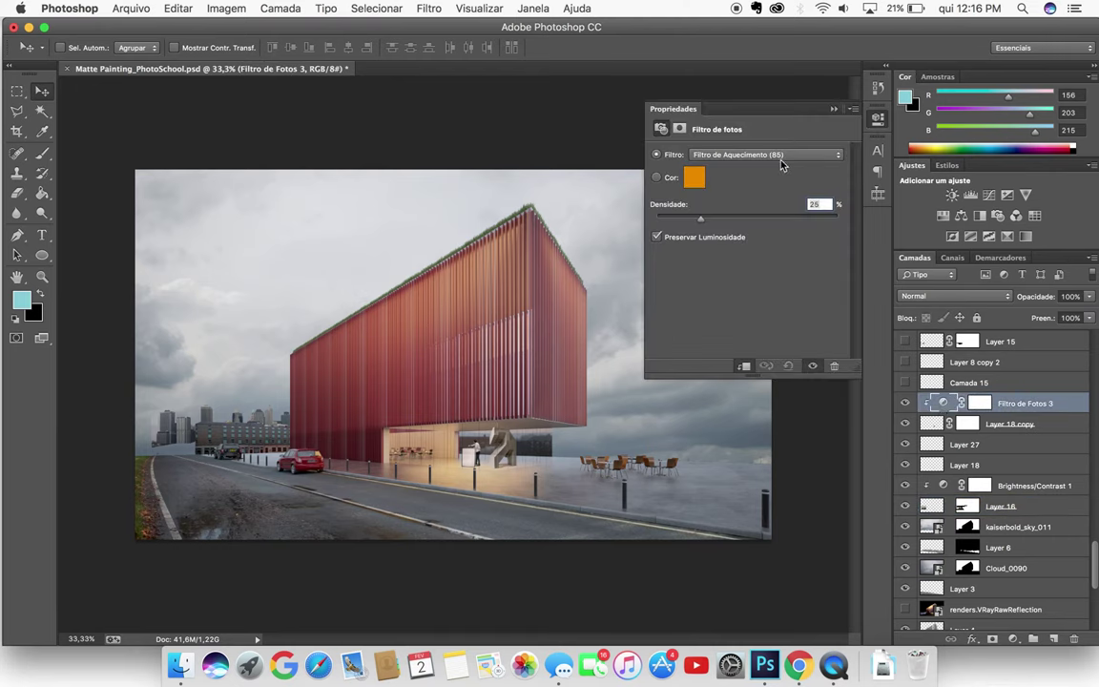
left_click(834, 108)
Show Camada 15 and Layer 8 copy 2, and inspect the parked cars and brick building at 66.67% zoom
left_click(905, 383)
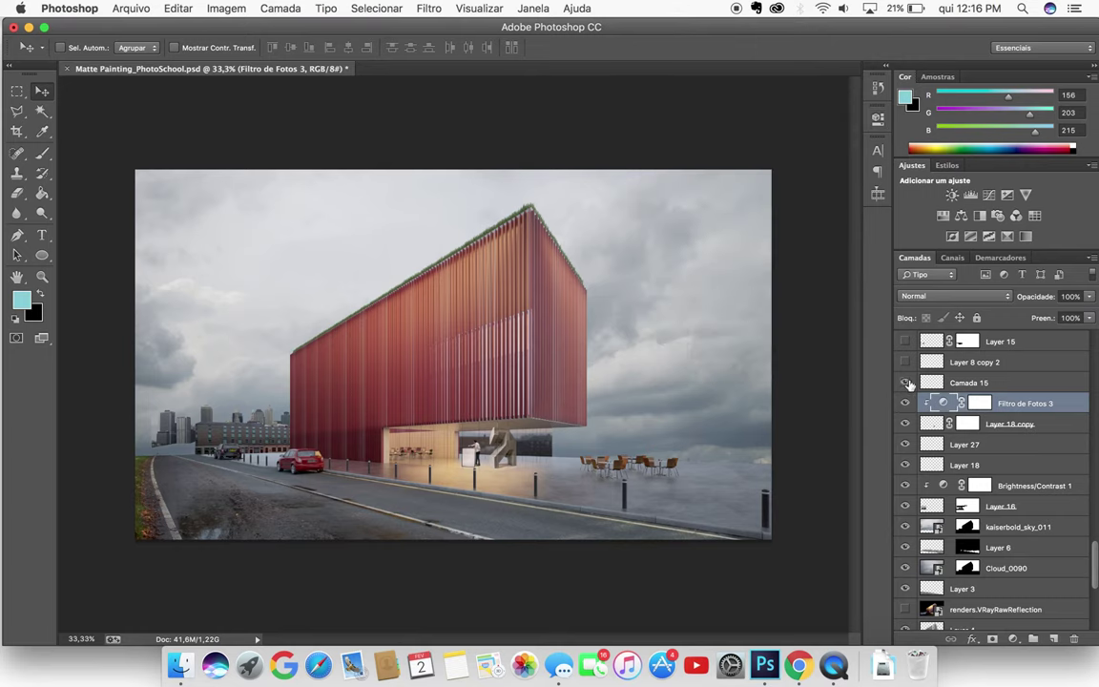
left_click(905, 363)
left_click(931, 363)
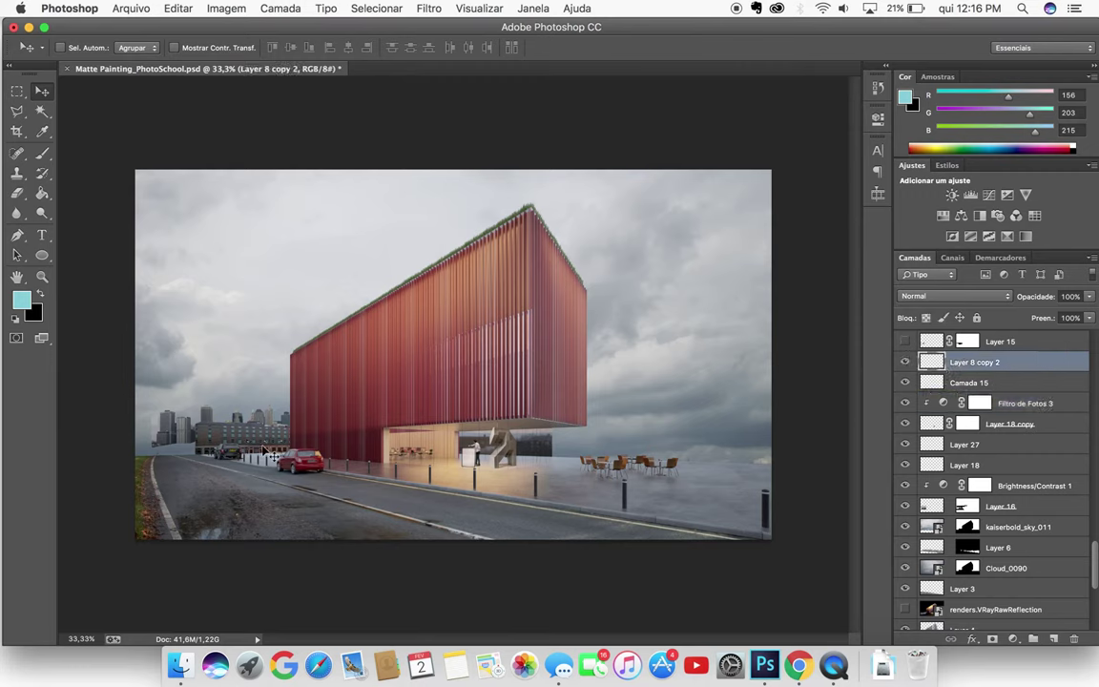
scroll(270, 452, "up", 3)
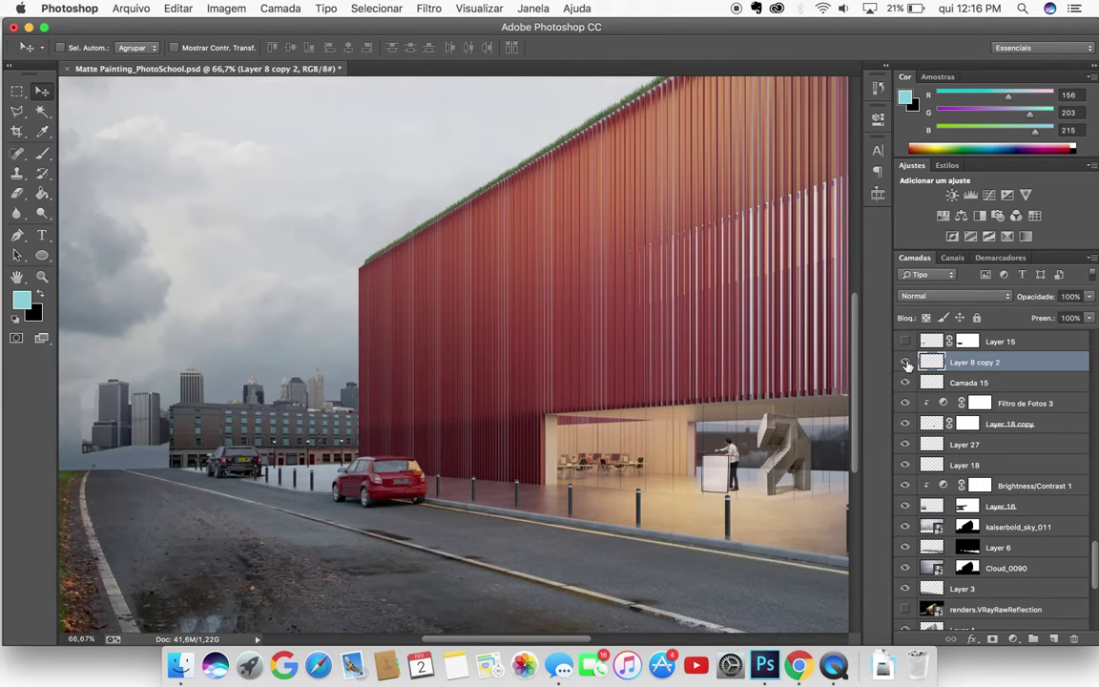
Show Layer 15, Layer 11 and Layer 12 to fill in the distant buildings at the end of the road
key("super+minus")
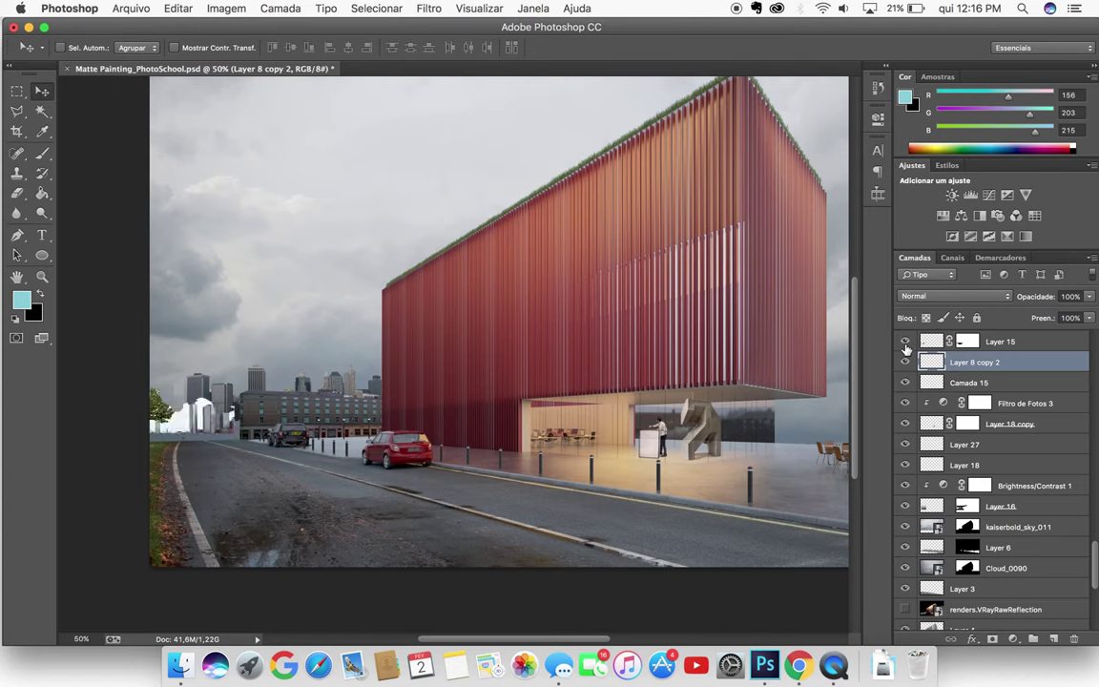
scroll(905, 350, "up", 2)
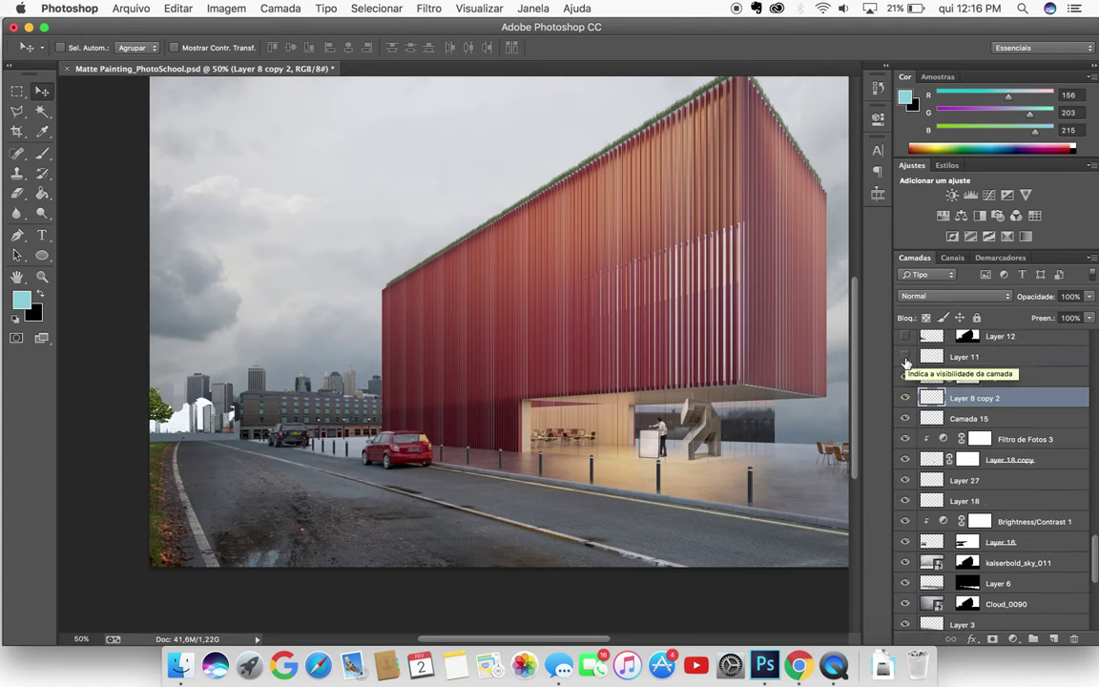
left_click(911, 357)
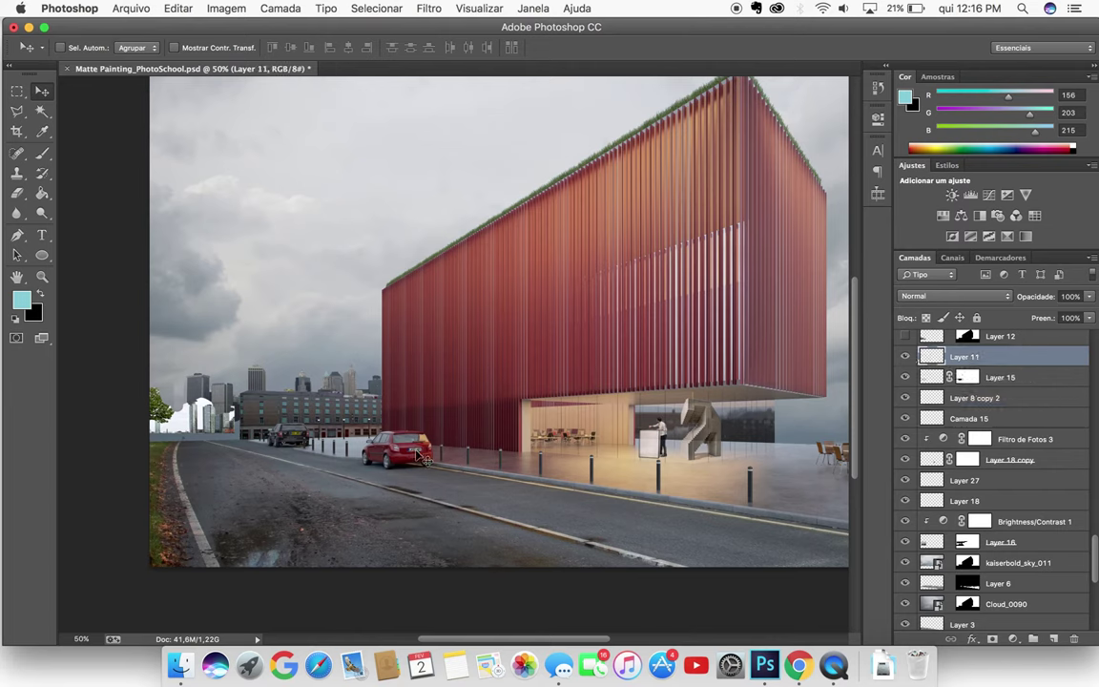
left_click(906, 336)
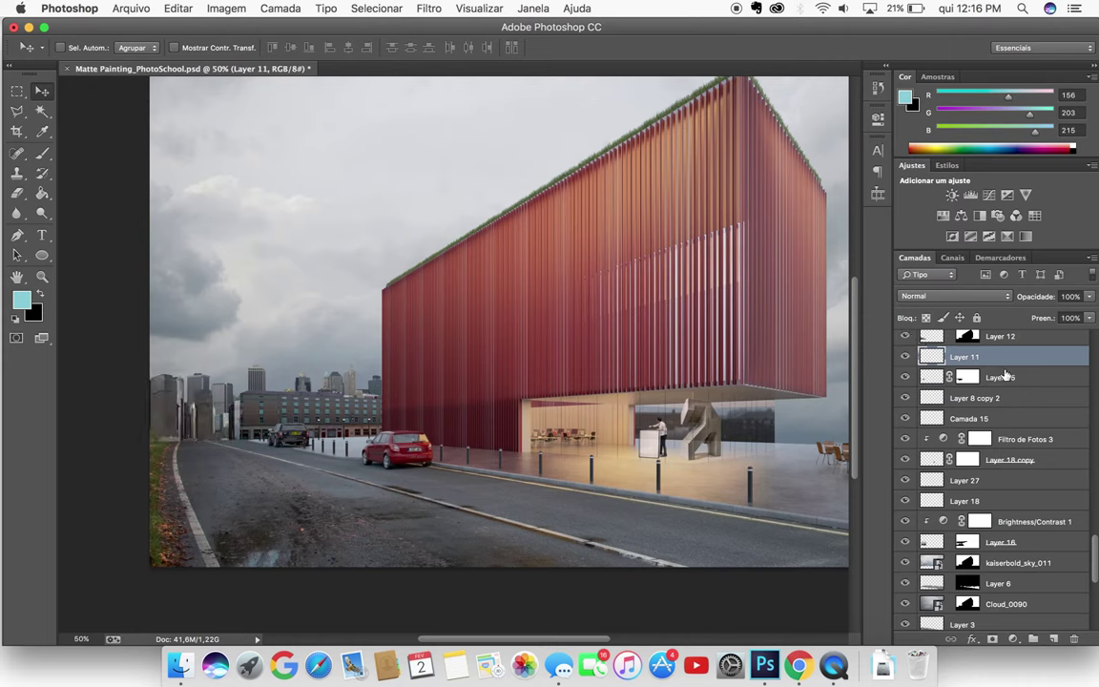
Show Layer 10, toggling it to compare the paving beneath the red building, and show the build346n layer
scroll(1007, 375, "up", 5)
left_click(905, 458)
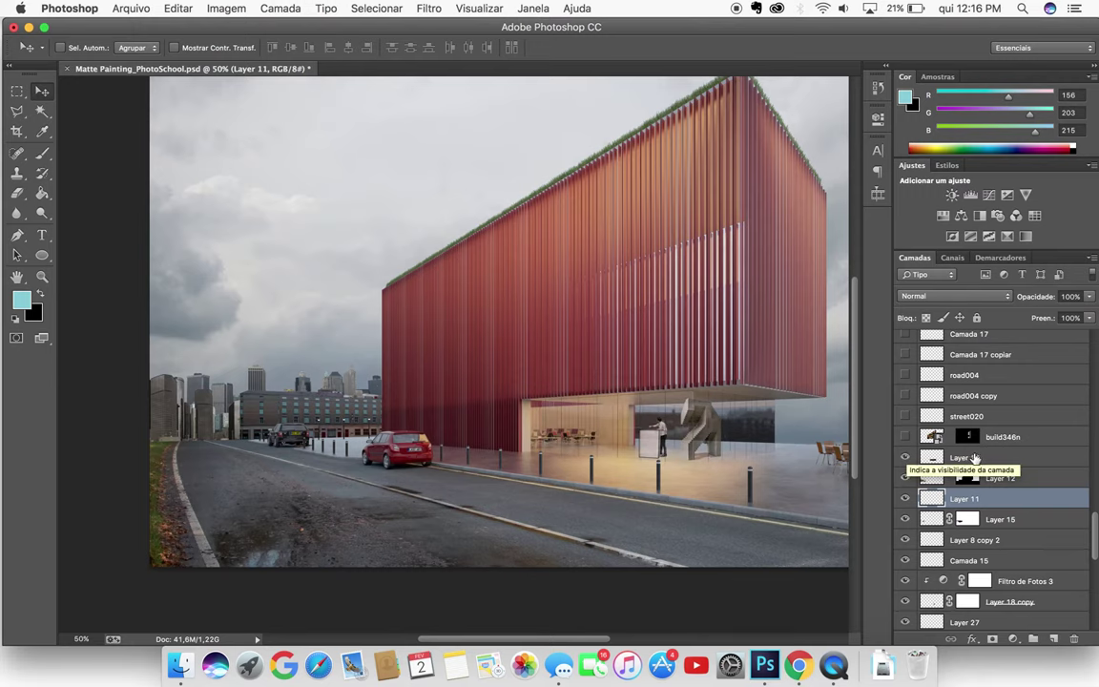
left_click(931, 458)
left_click(905, 458)
left_click(906, 458)
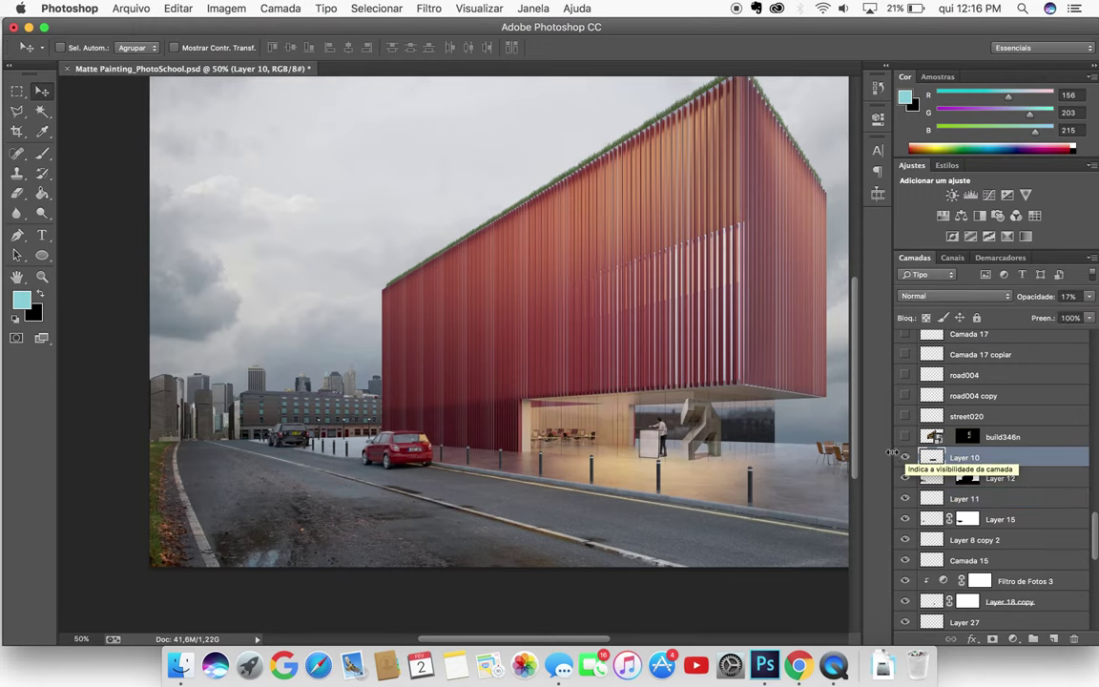
left_click_drag(785, 422, 611, 429)
left_click(905, 458)
left_click(905, 458)
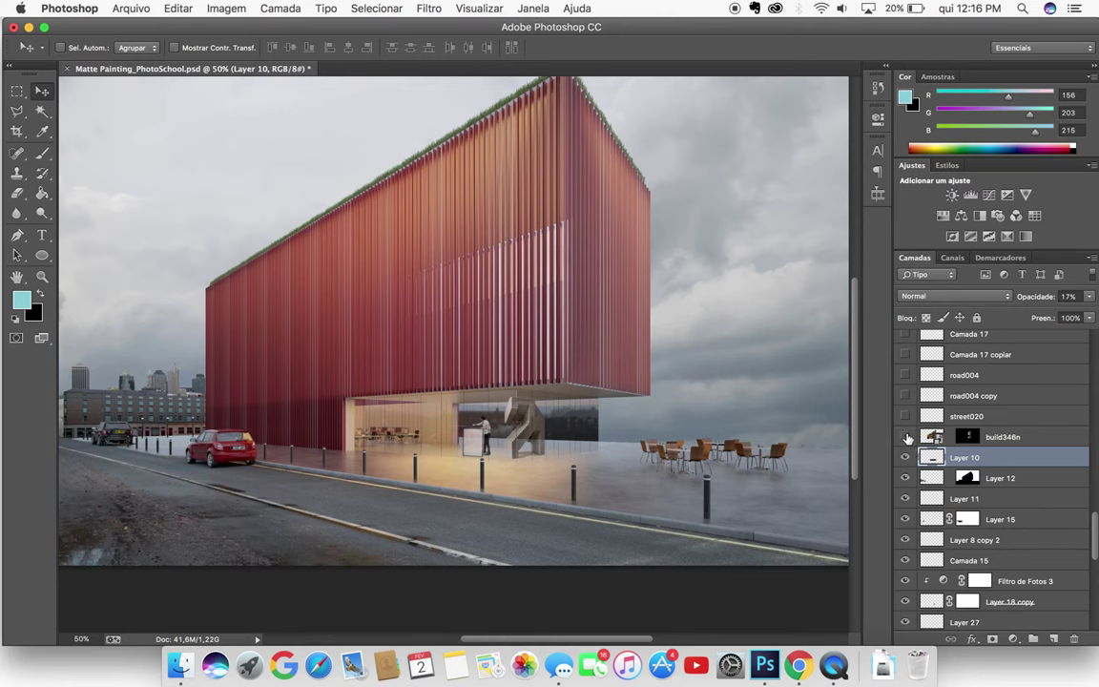
Delete build346n's layer mask to expose all of its lit windows on the facade
left_click(959, 439)
right_click(959, 439)
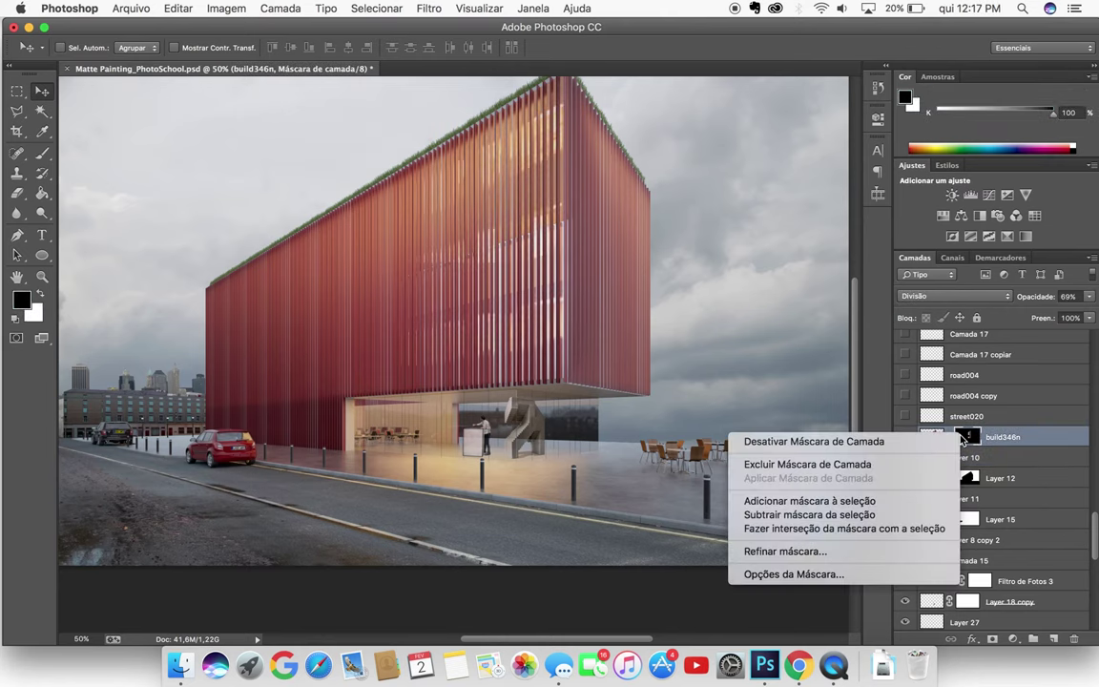
left_click(889, 465)
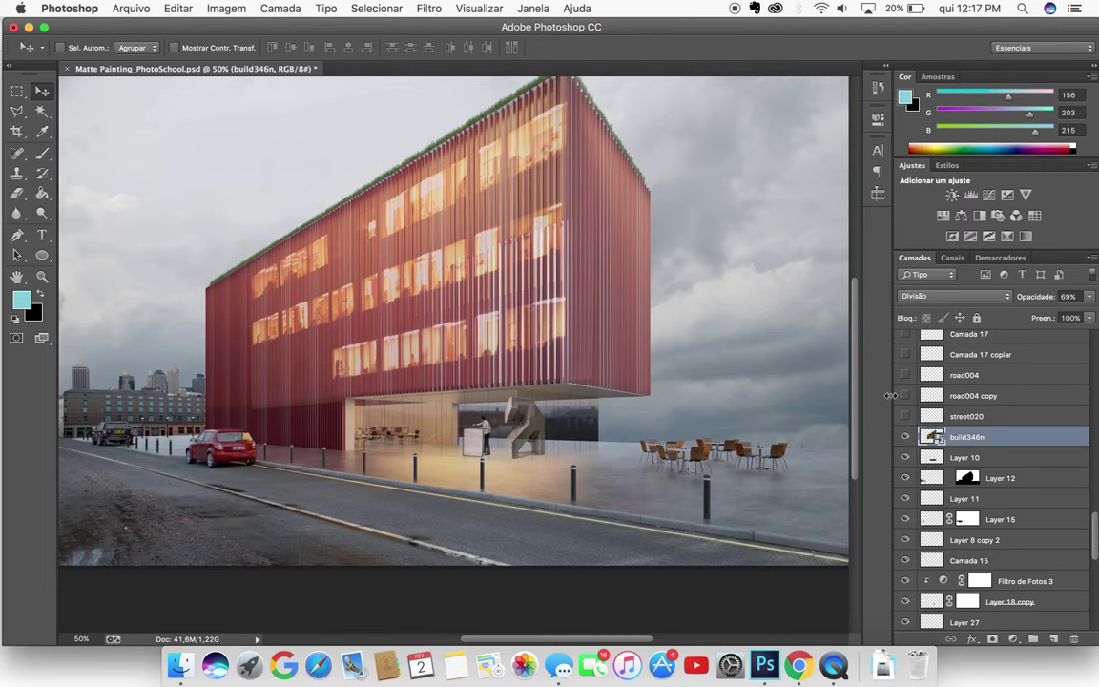
Examine the blend mode applied to the build346n layer among the available options
left_click(986, 297)
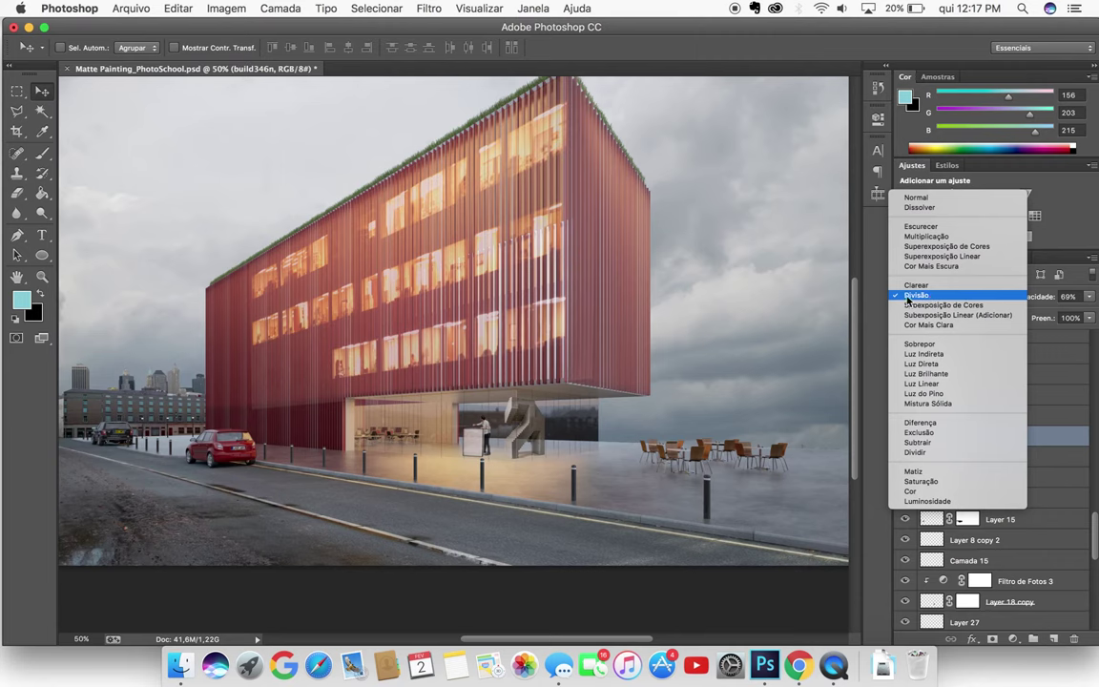
left_click(883, 302)
left_click(950, 299)
left_click(948, 297)
Undo the deletion of build346n's layer mask
key("super+backslash")
key("d")
key("alt+BackSpace")
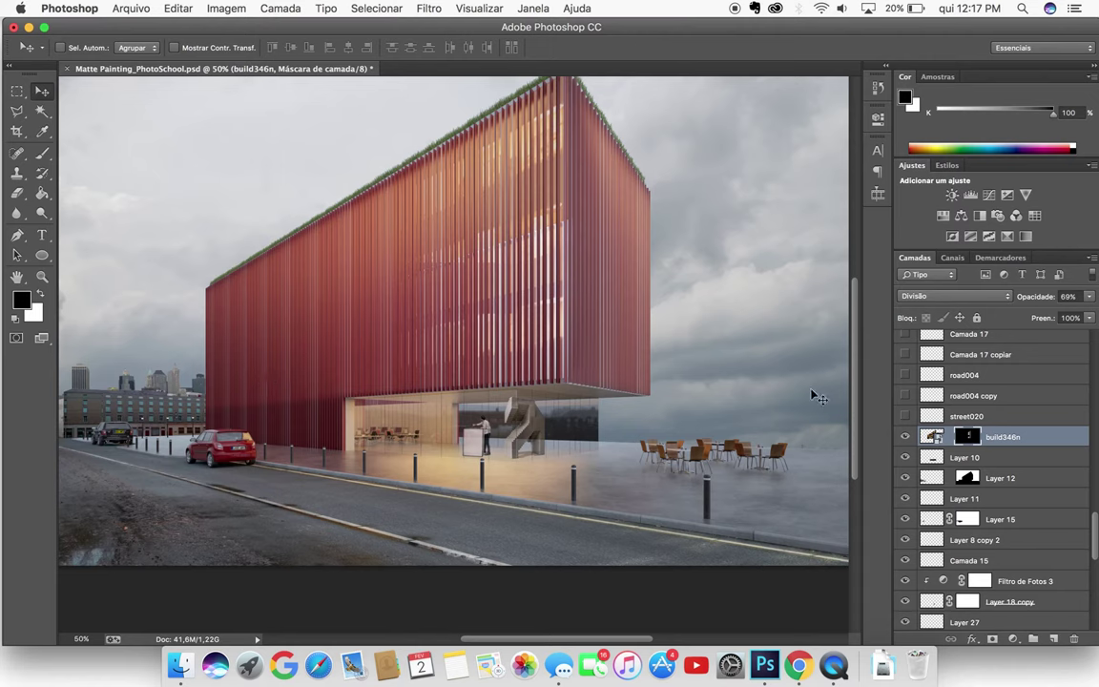
Show street020, road004 copy and road004 to add the manhole cover and road details, toggling road004 copy to compare
left_click(906, 418)
key("super+minus")
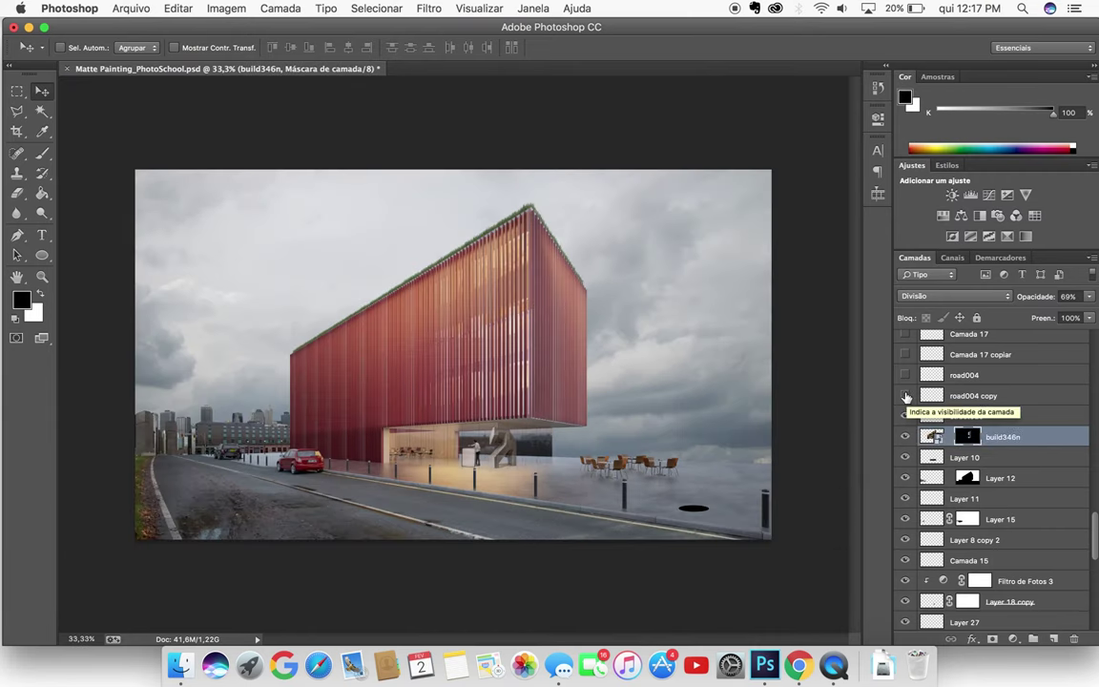
left_click(905, 397)
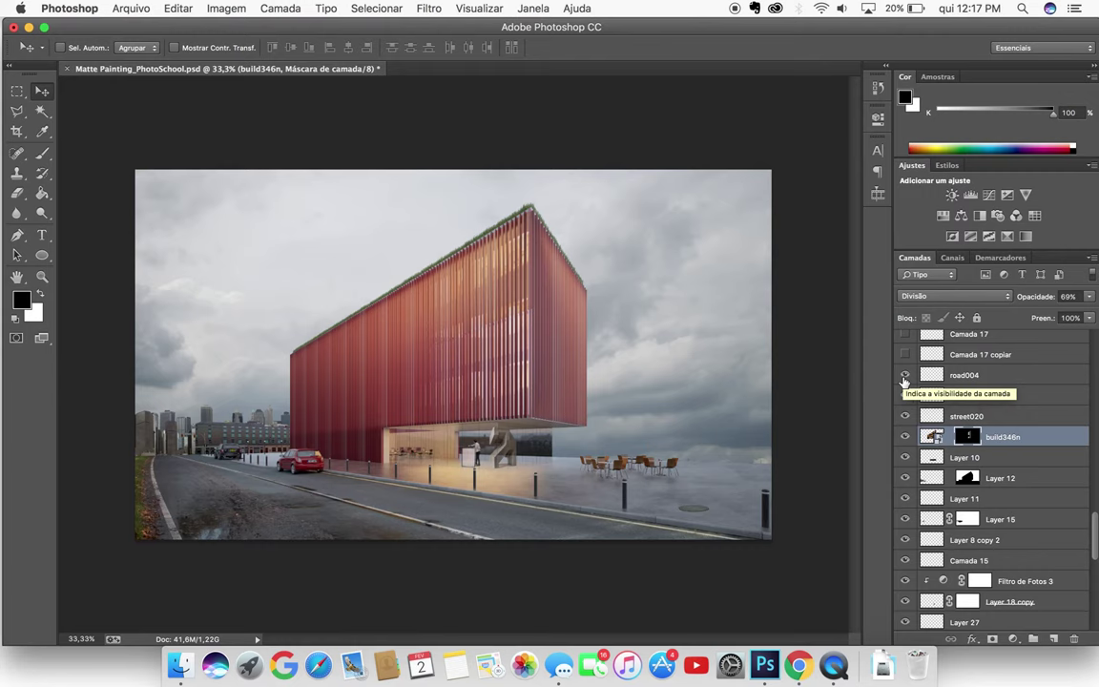
left_click(477, 256)
left_click(532, 257)
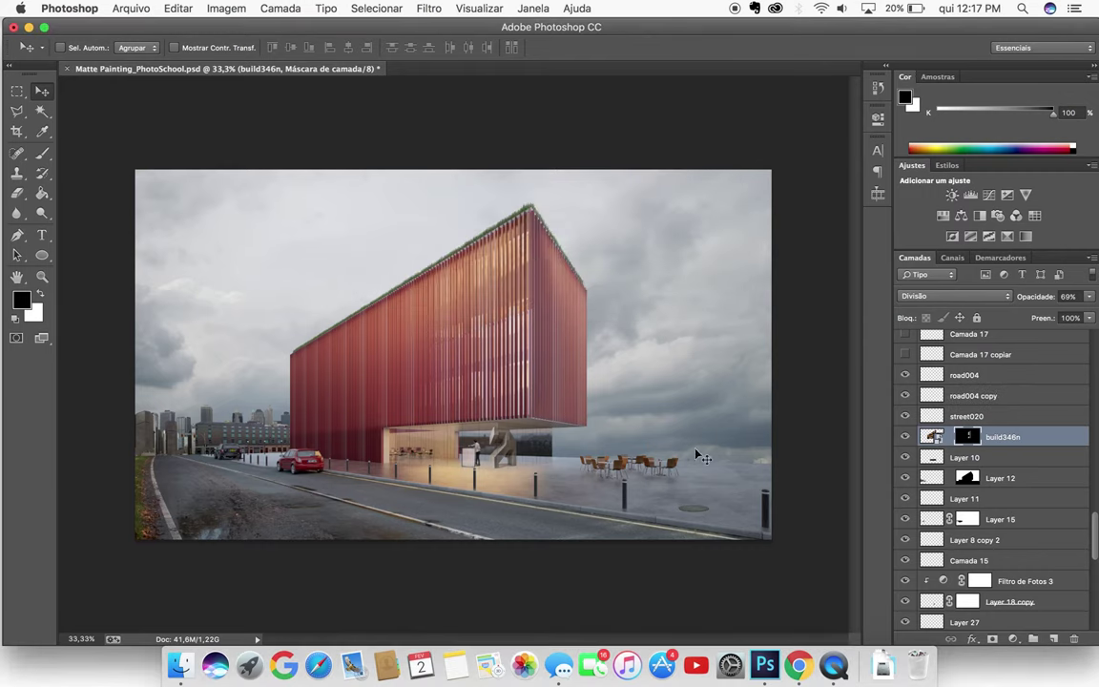
left_click(906, 394)
left_click(906, 394)
Show Camada 17 copiar and Camada 17, toggling Camada 17 to compare the roadside with and without it
scroll(911, 398, "up", 3)
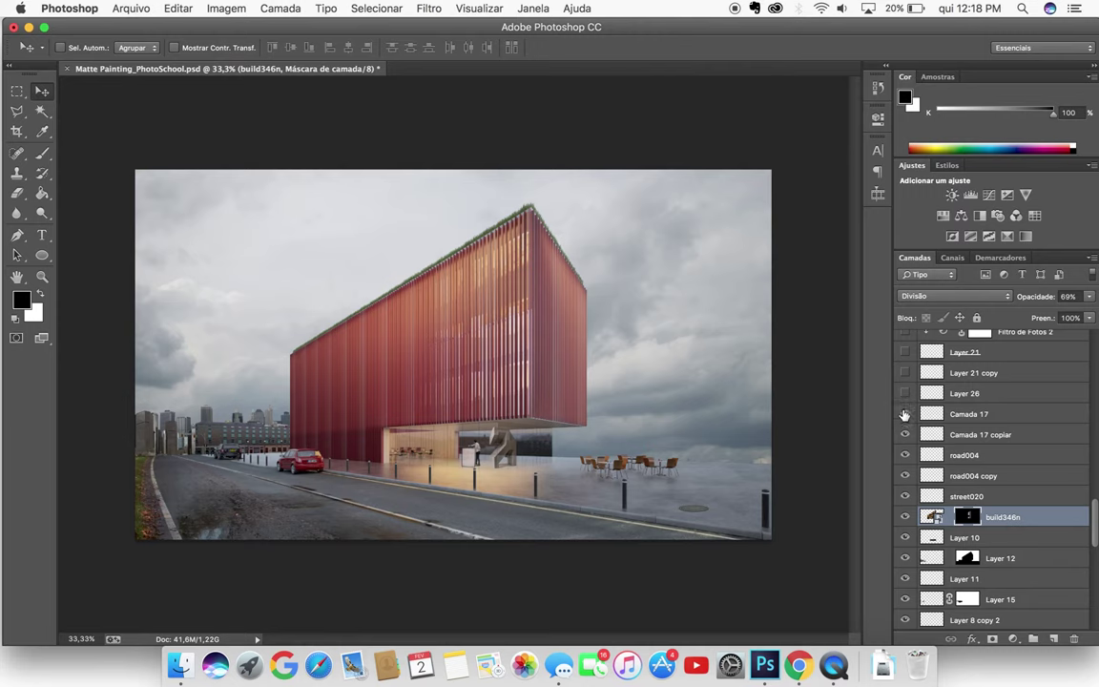
left_click(904, 414)
left_click(968, 414)
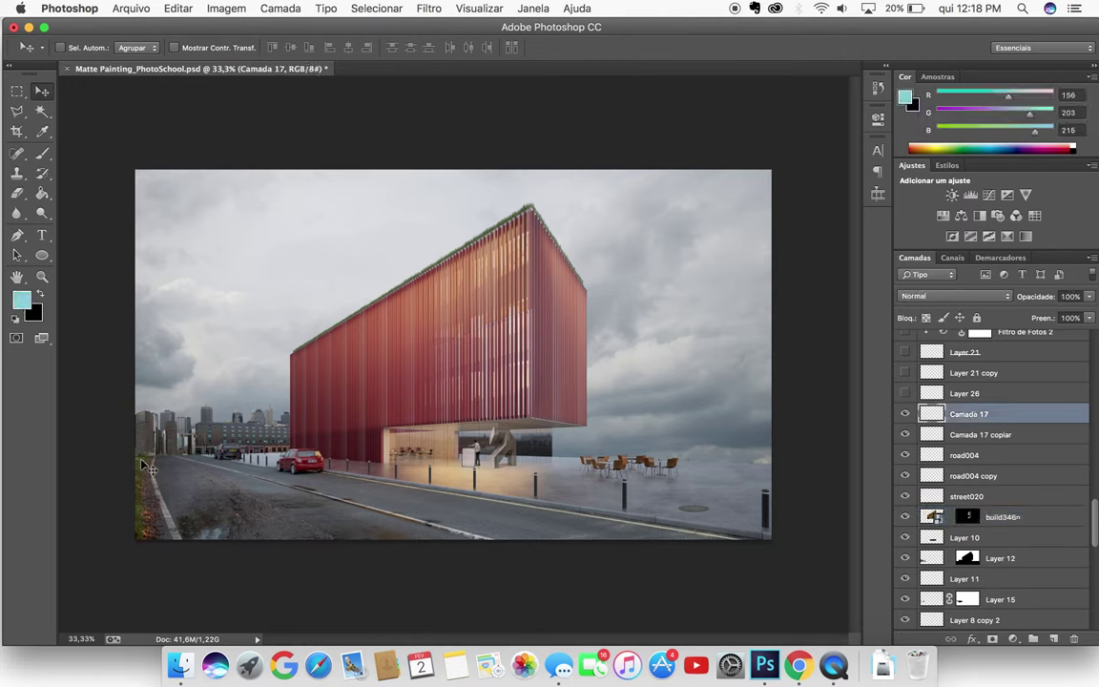
left_click(904, 414)
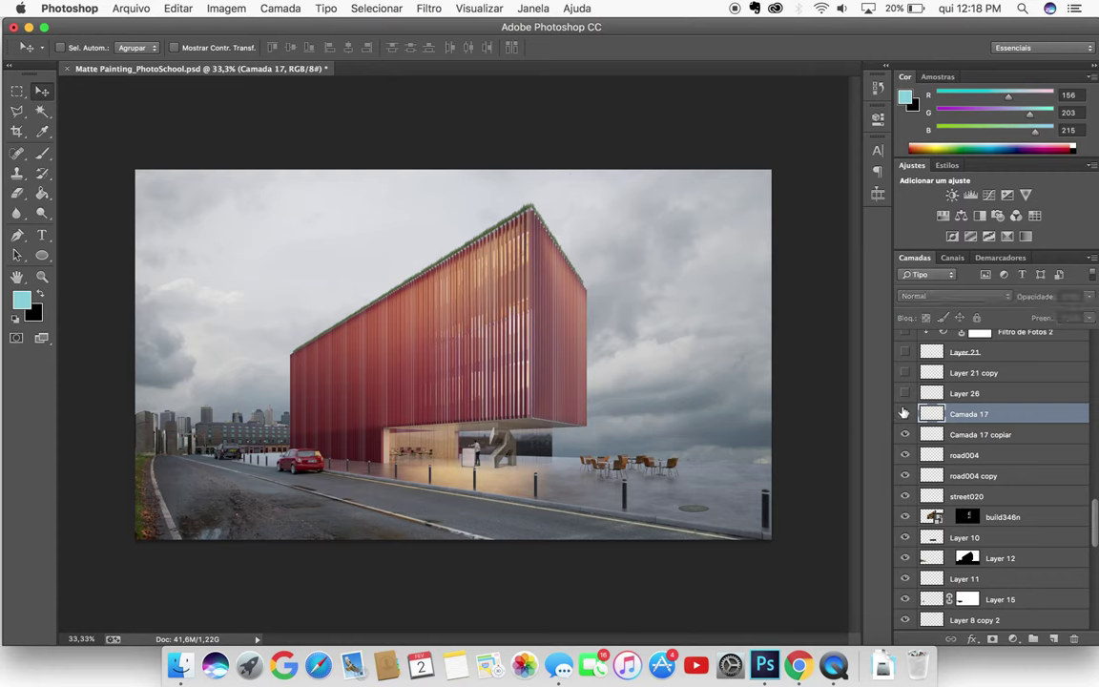
left_click(905, 414)
Show Layer 26, Layer 21 copy, Layer 21 and Filtro de Fotos 2, and inspect the crouching figure under the building at 100% zoom
left_click(904, 394)
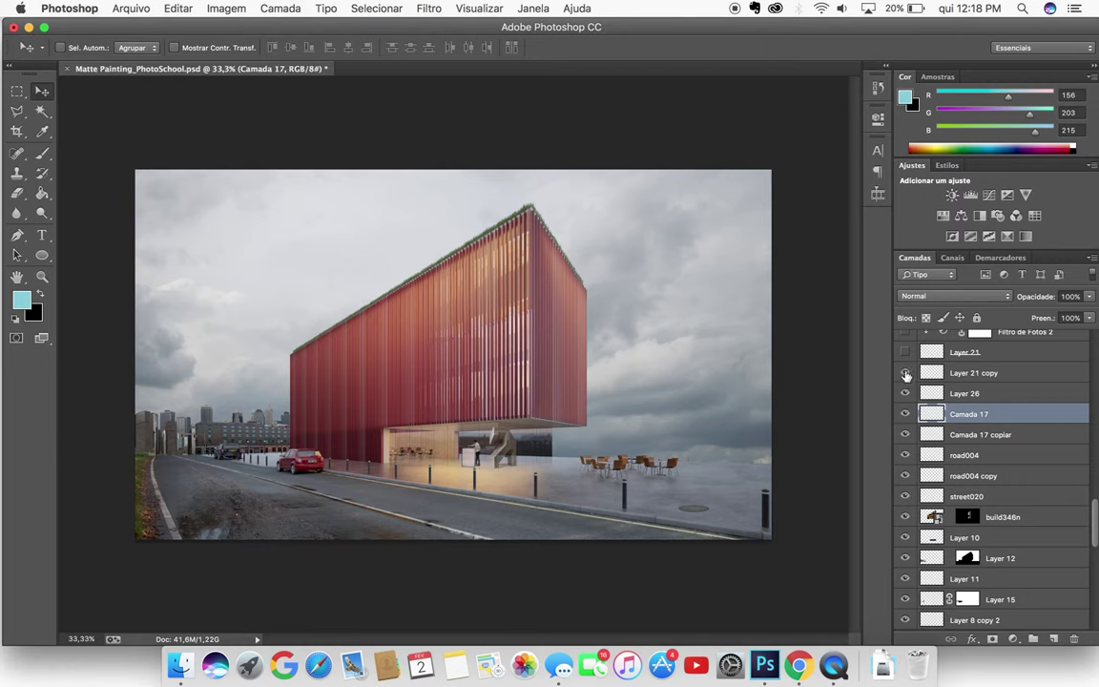
left_click(905, 353)
left_click(918, 353)
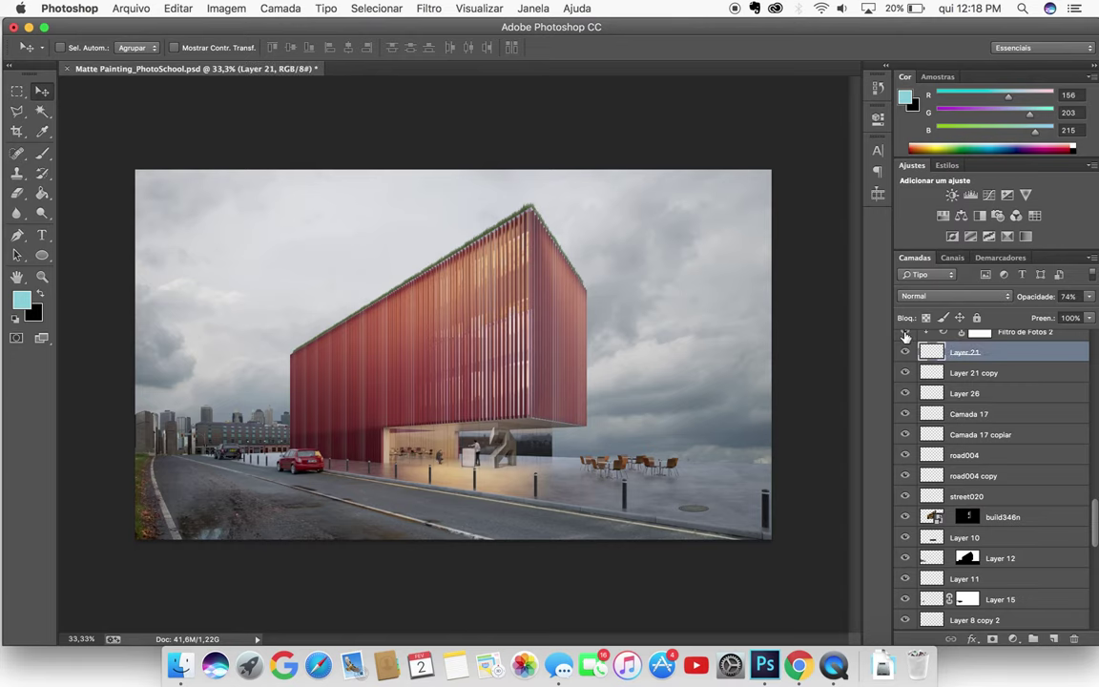
scroll(625, 416, "up", 3)
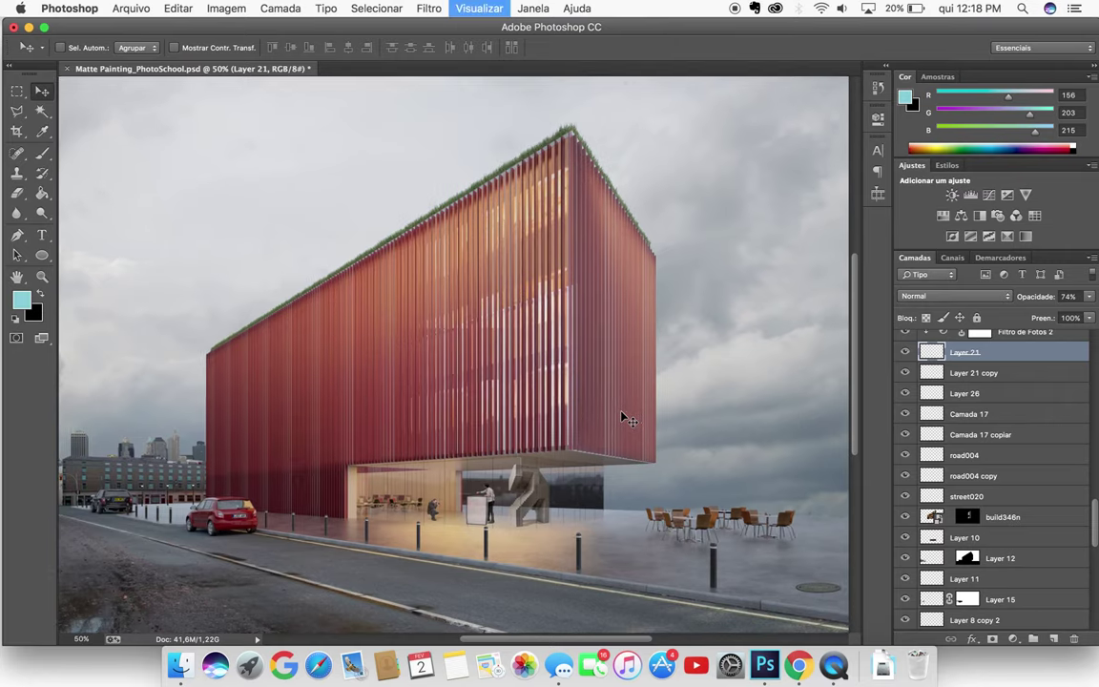
left_click_drag(621, 412, 653, 184)
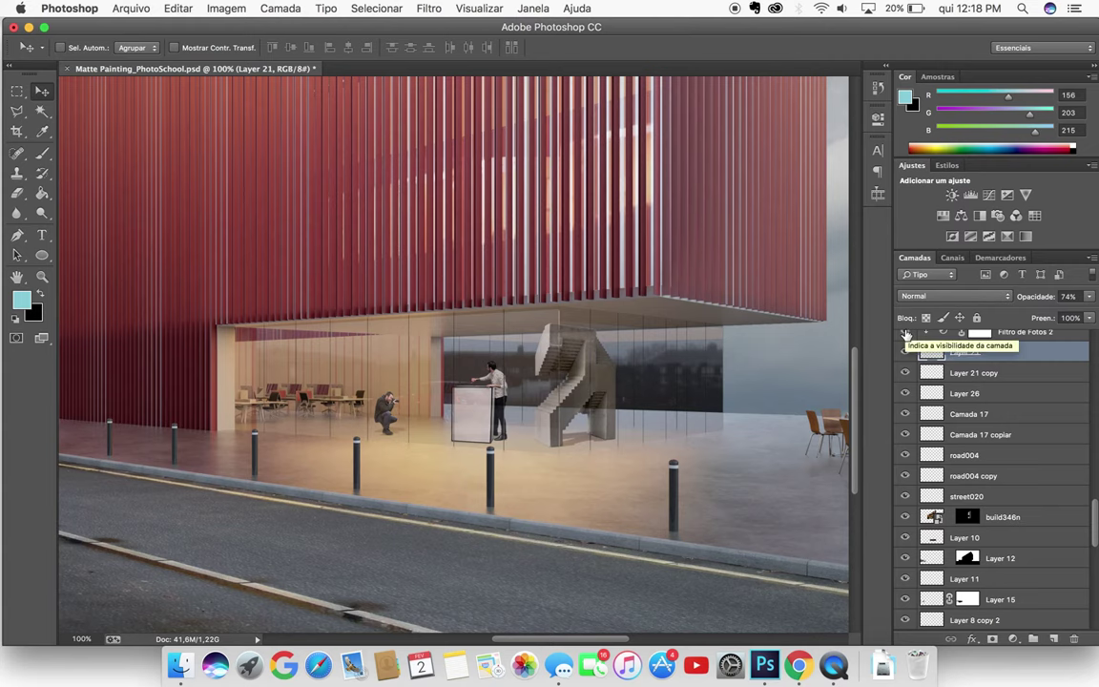
Show Layer 22 copy and Layer 22, checking their effect on the whole image at 33.33% zoom
scroll(989, 409, "up", 3)
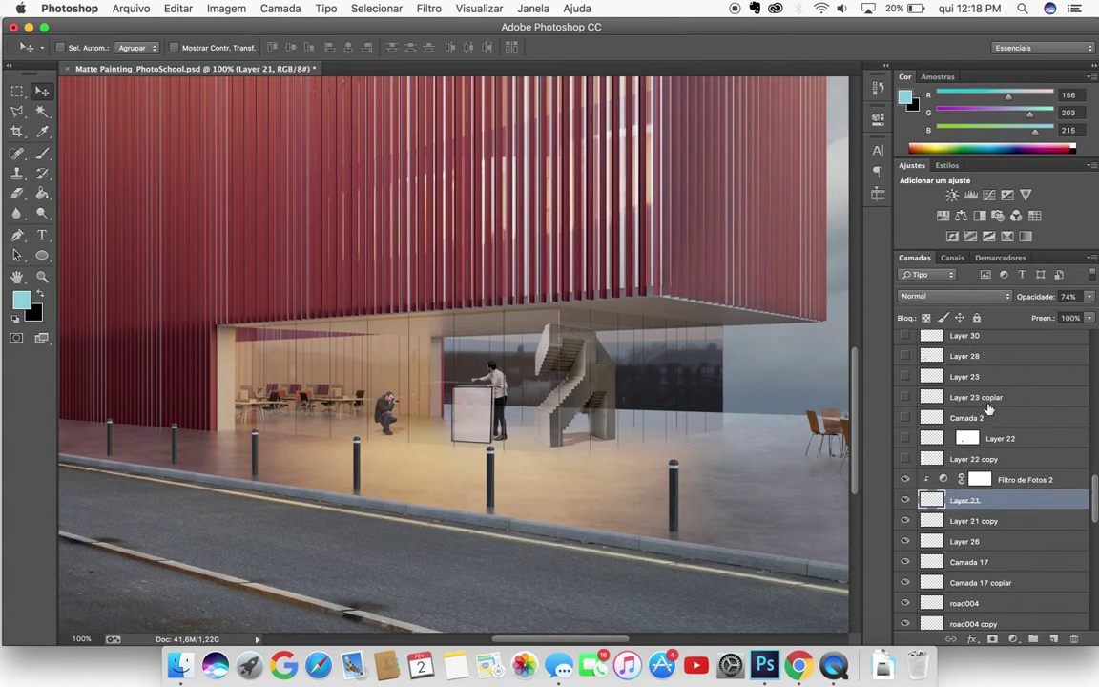
key("super+minus")
key("super+minus")
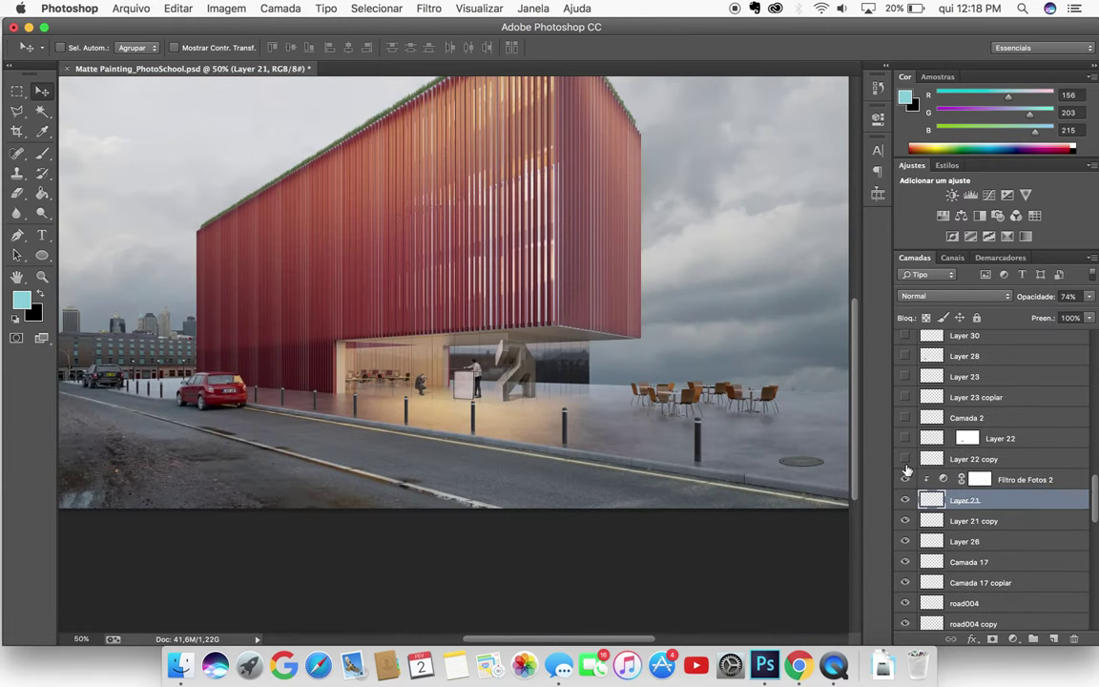
key("super+minus")
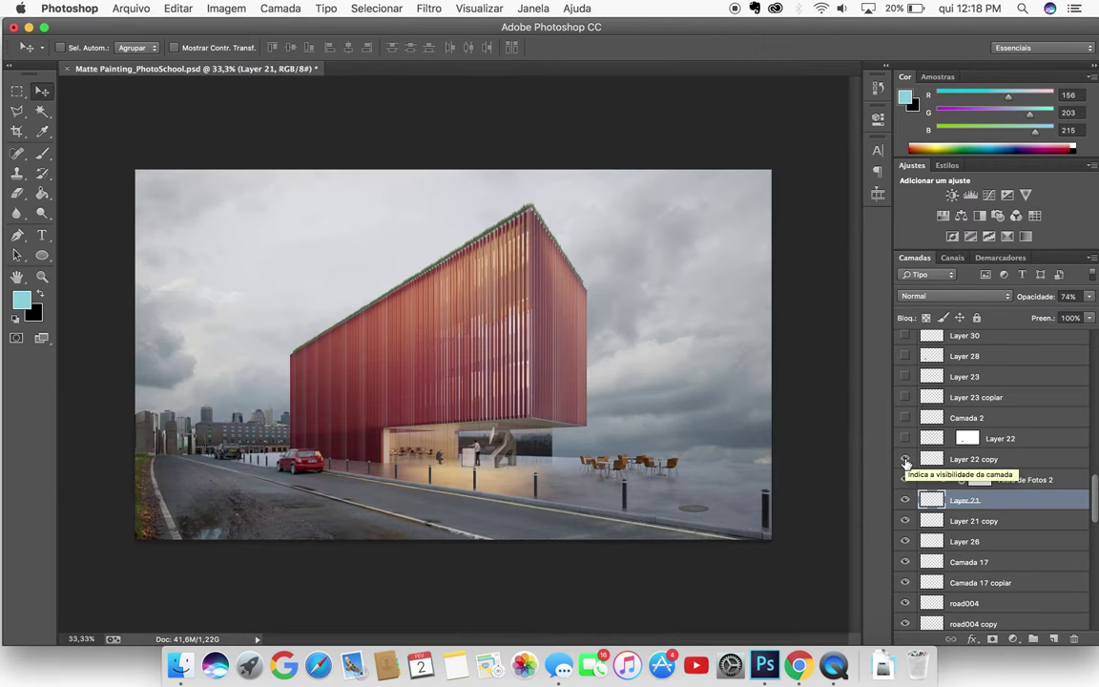
left_click(905, 441)
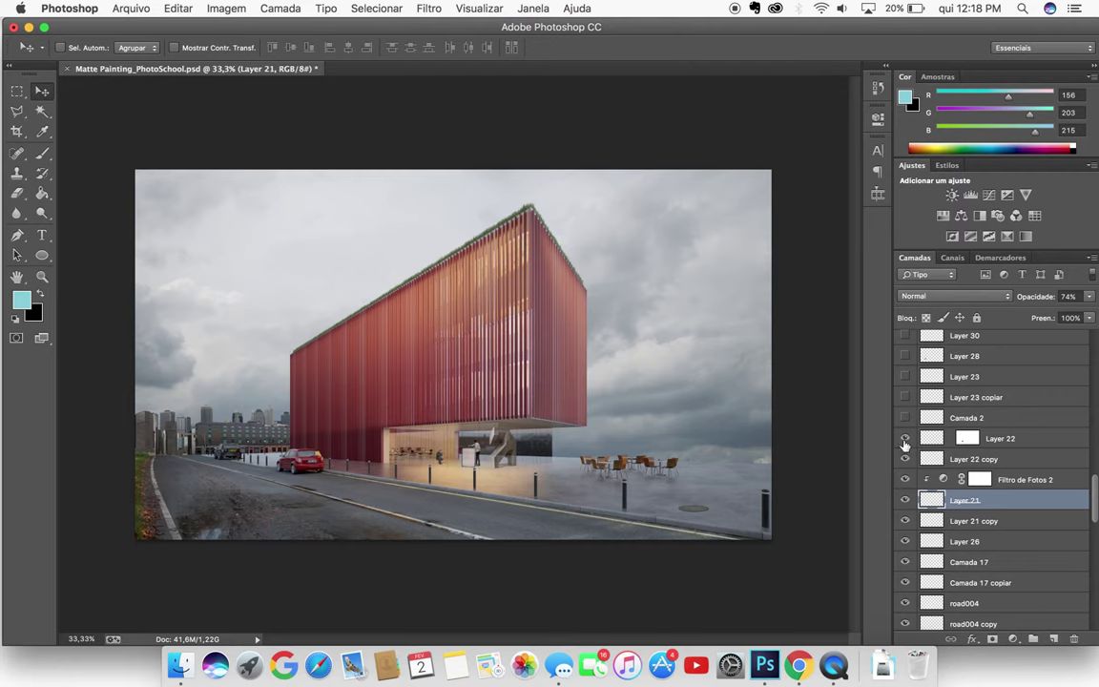
left_click(904, 440)
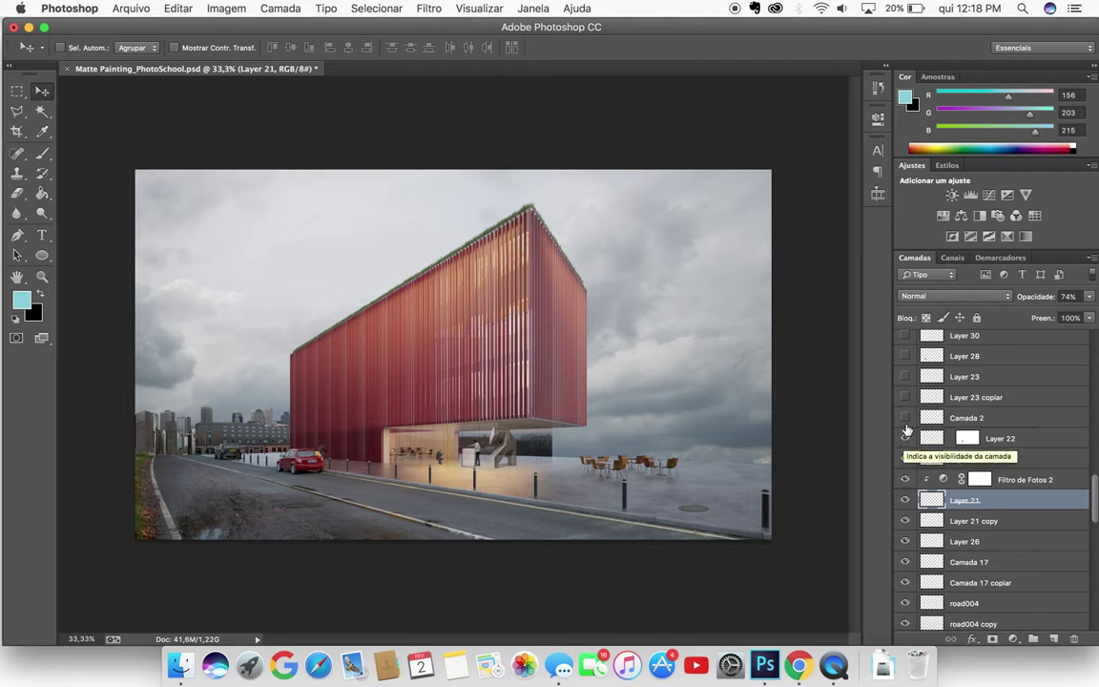
Show Camada 2, Layer 23 copiar, Layer 23 and Layer 28, toggling Layer 28 repeatedly to compare its effect
left_click(906, 419)
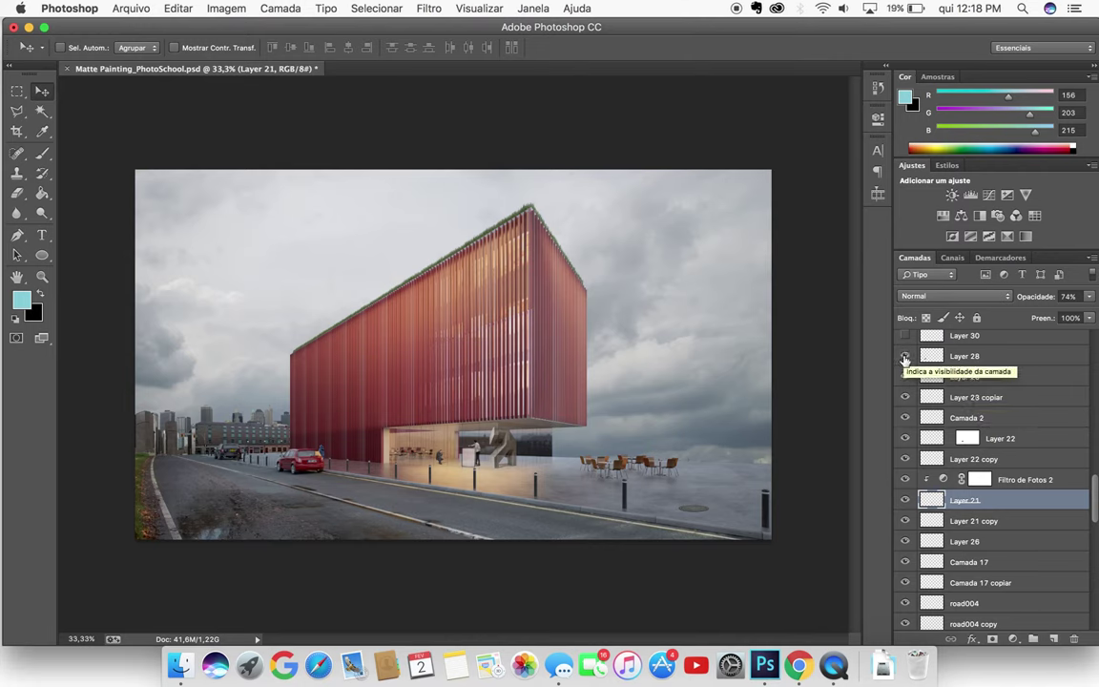
left_click(905, 359)
left_click(905, 357)
left_click(906, 357)
left_click(905, 357)
left_click(906, 357)
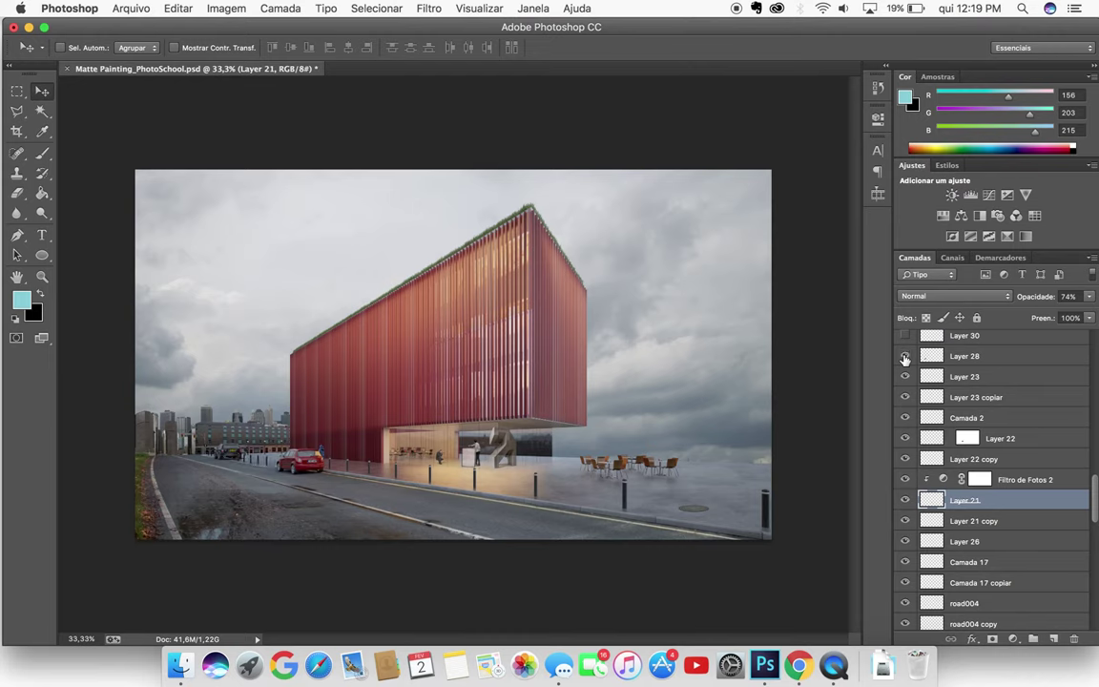
Toggle Layer 28 off and on repeatedly to compare the whole image with and without it
left_click(906, 357)
left_click(906, 356)
left_click(905, 357)
left_click(906, 357)
left_click(905, 357)
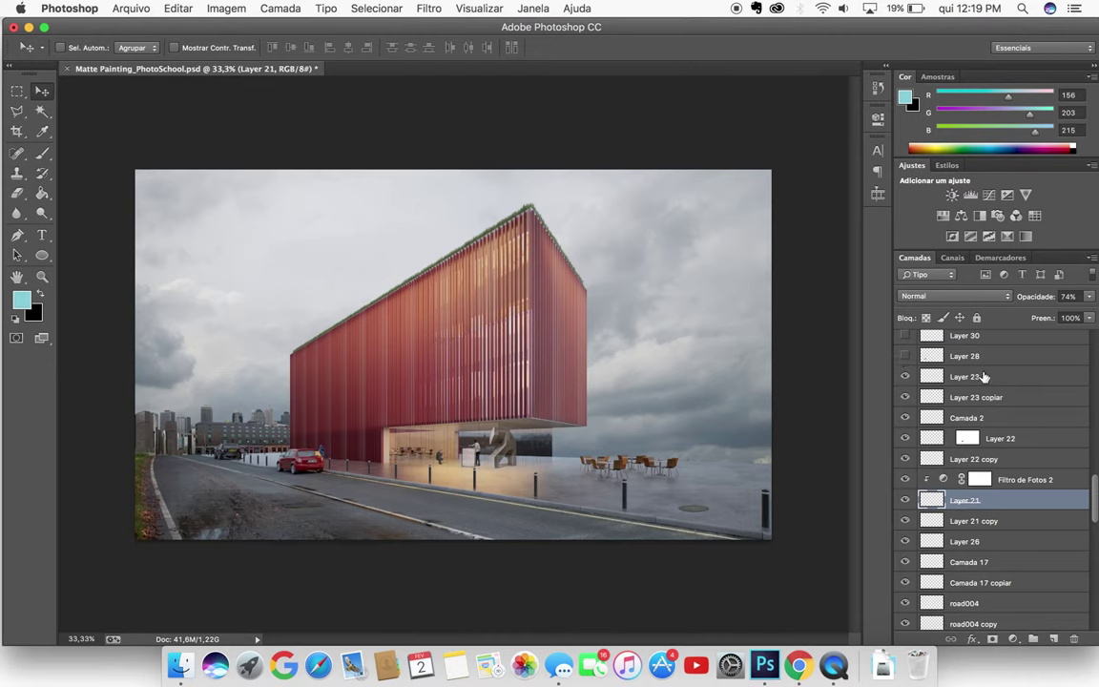
left_click(905, 356)
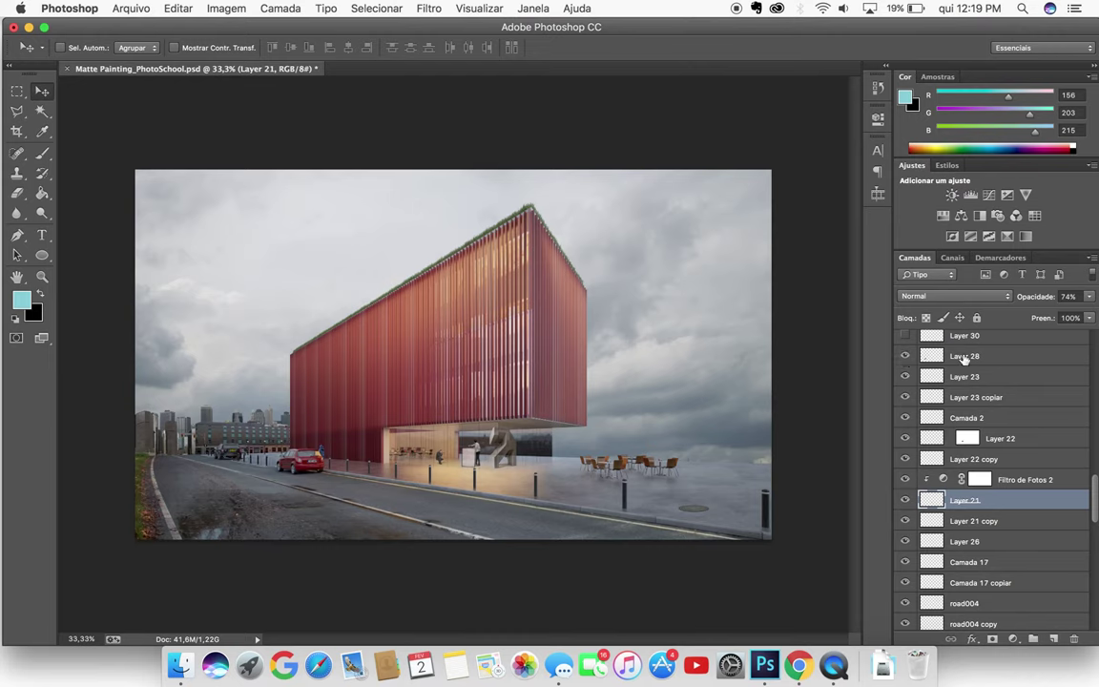
left_click(906, 357)
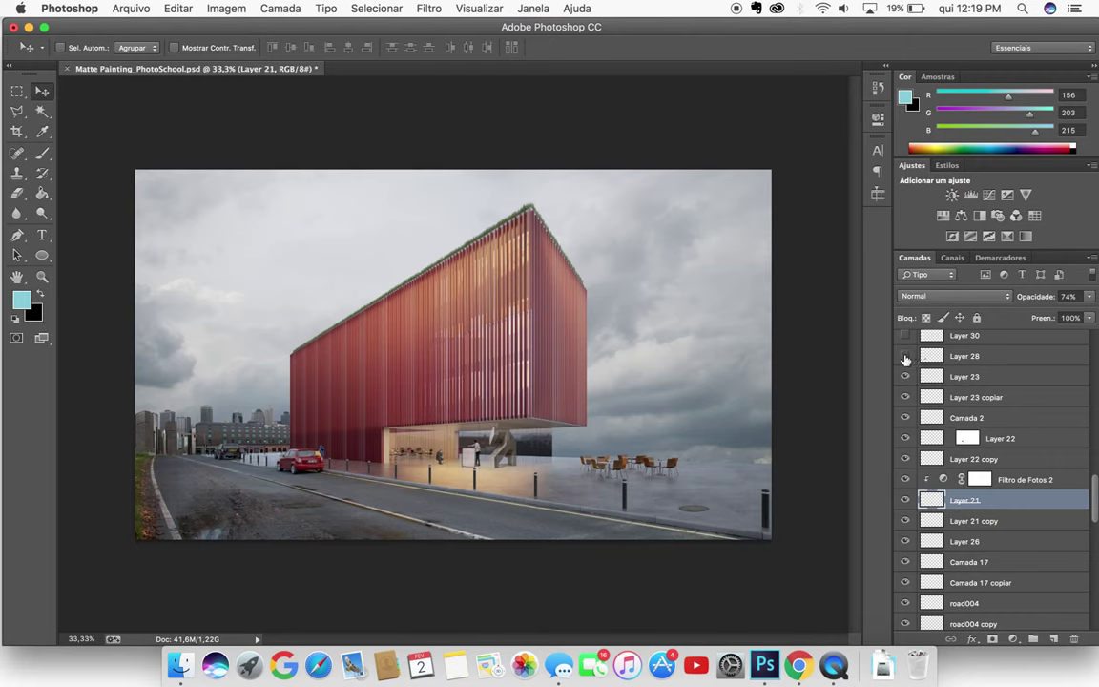
left_click(905, 357)
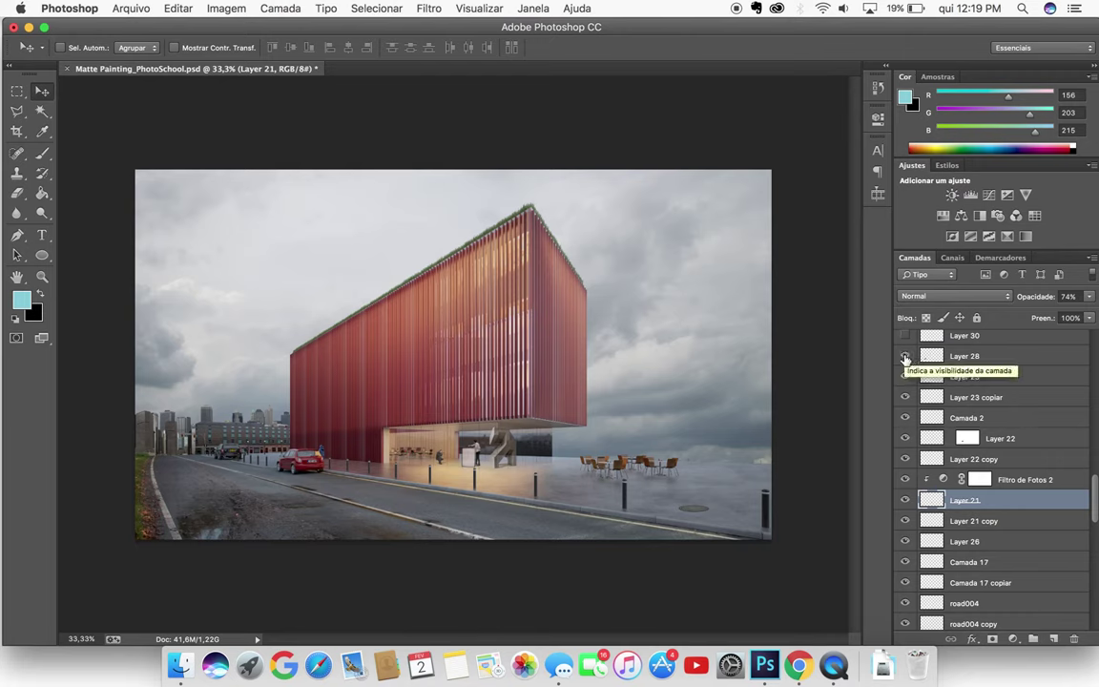
scroll(905, 362, "up", 2)
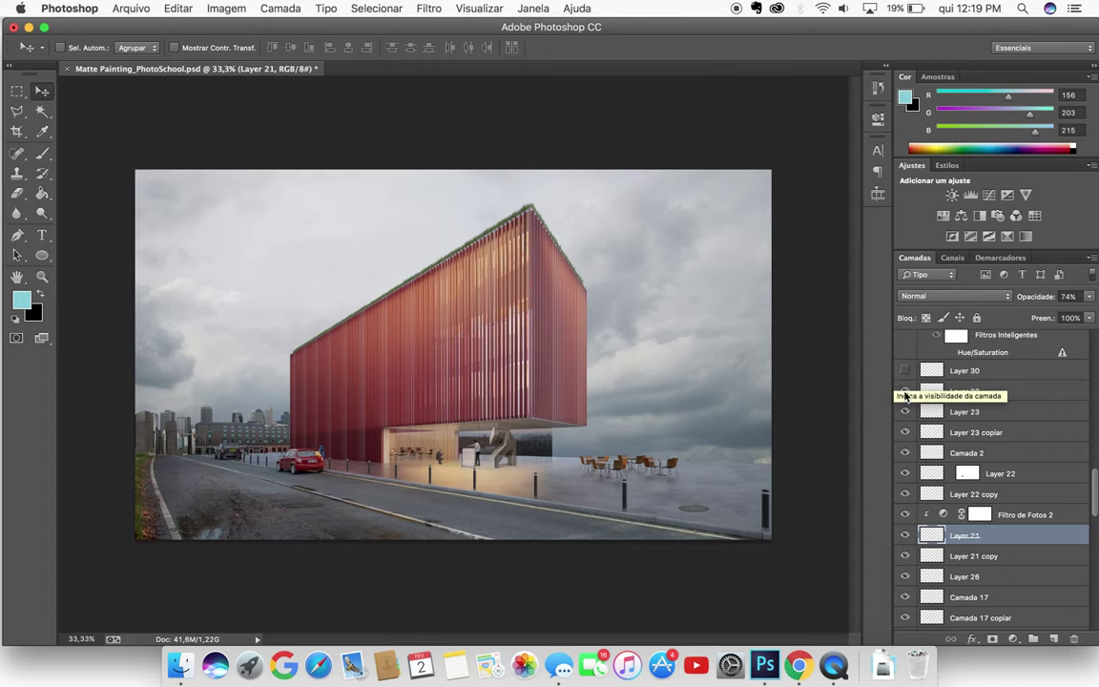
left_click(906, 393)
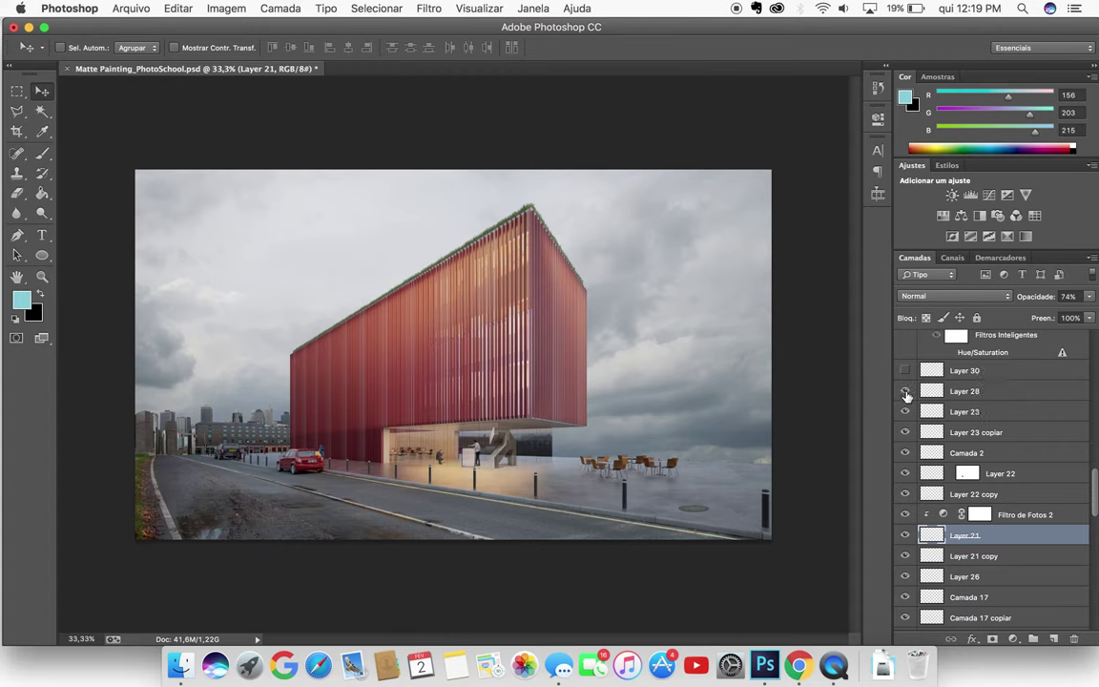
Show Layer 30 with the airplane in the sky and the small distant tree layer 006e
scroll(906, 393, "up", 4)
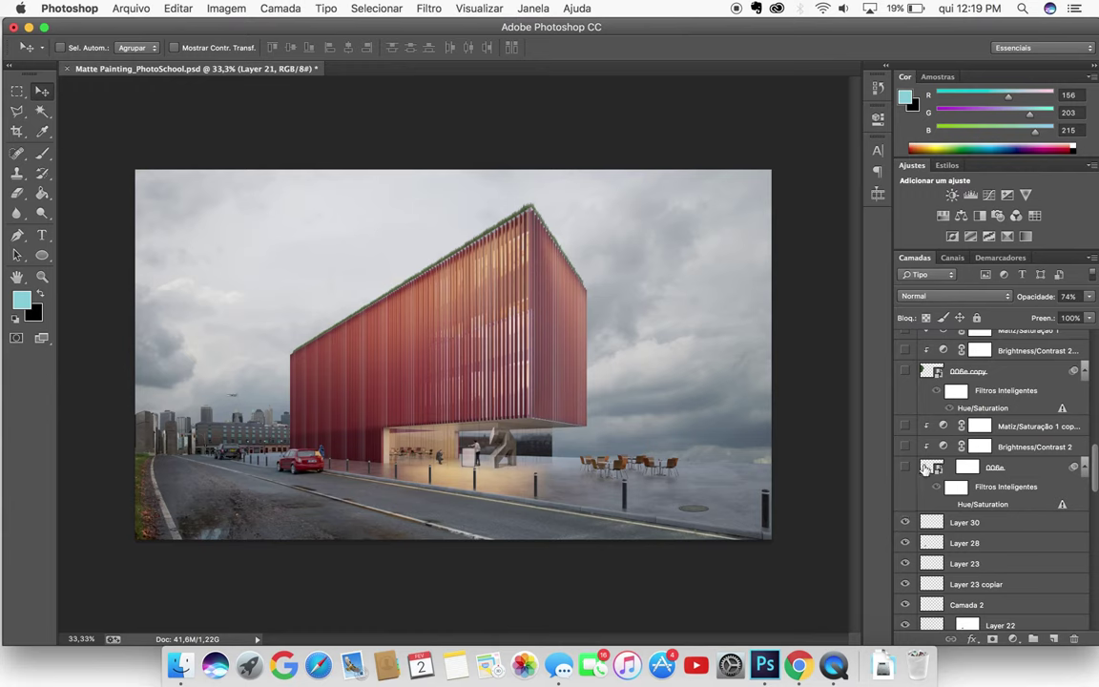
left_click(905, 526)
left_click(904, 469)
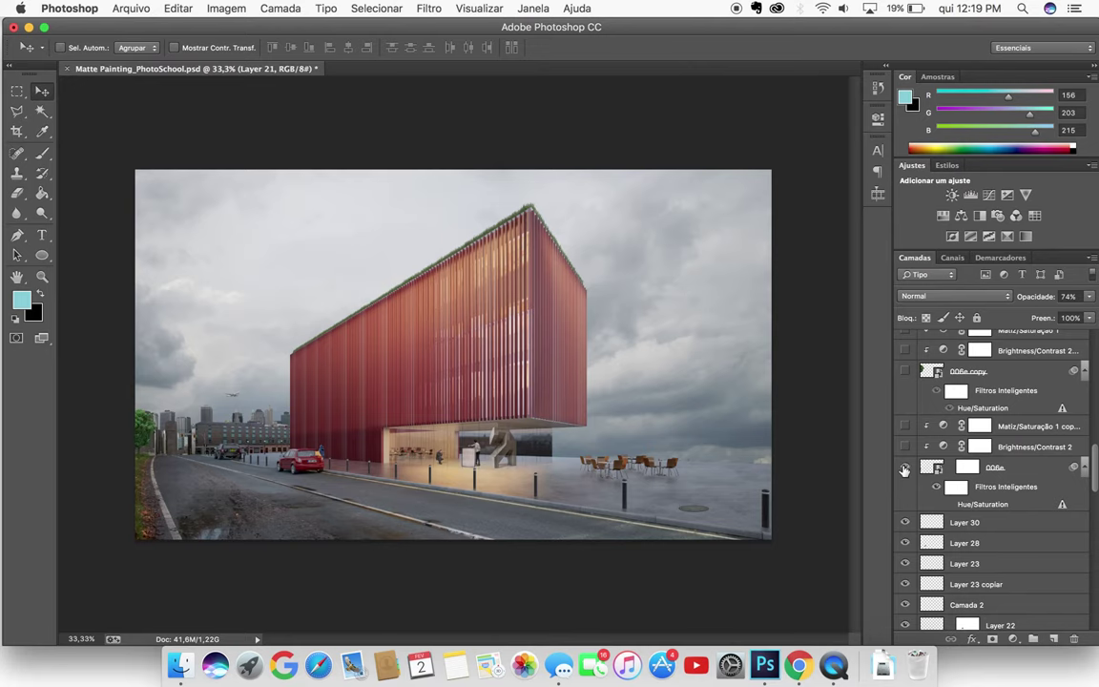
Show the Brightness/Contrast 2 and Matiz/Saturação adjustments clipped to 006e, comparing the small tree with and without them
left_click(905, 428)
left_click(907, 447)
left_click(906, 448)
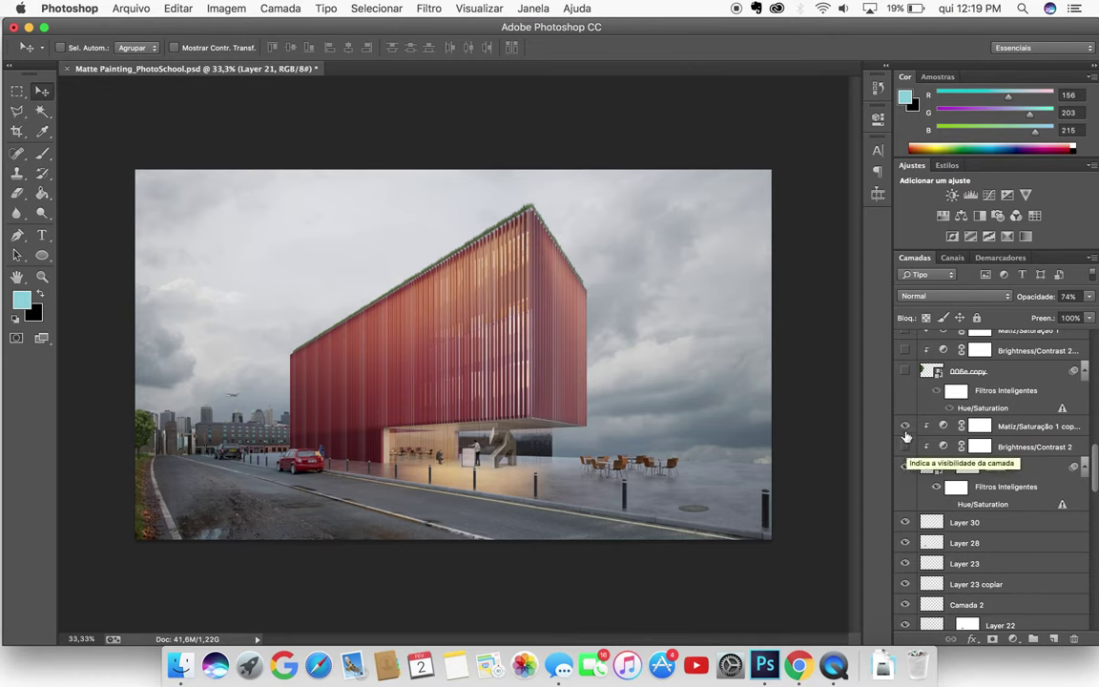
left_click(904, 426)
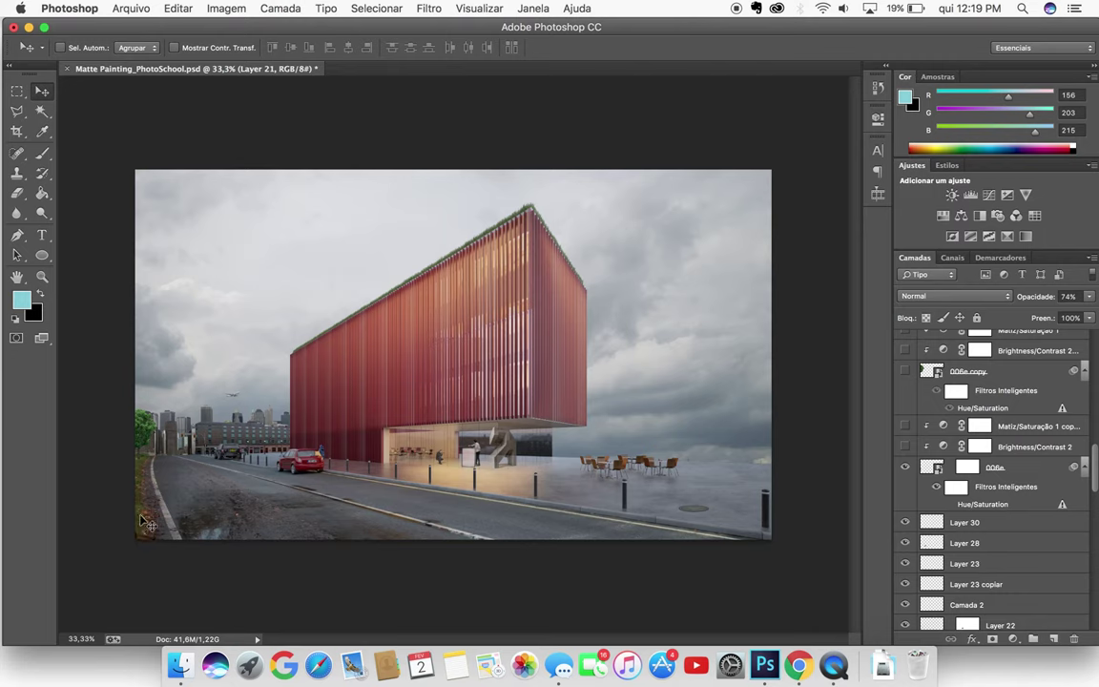
left_click(905, 446)
left_click(906, 425)
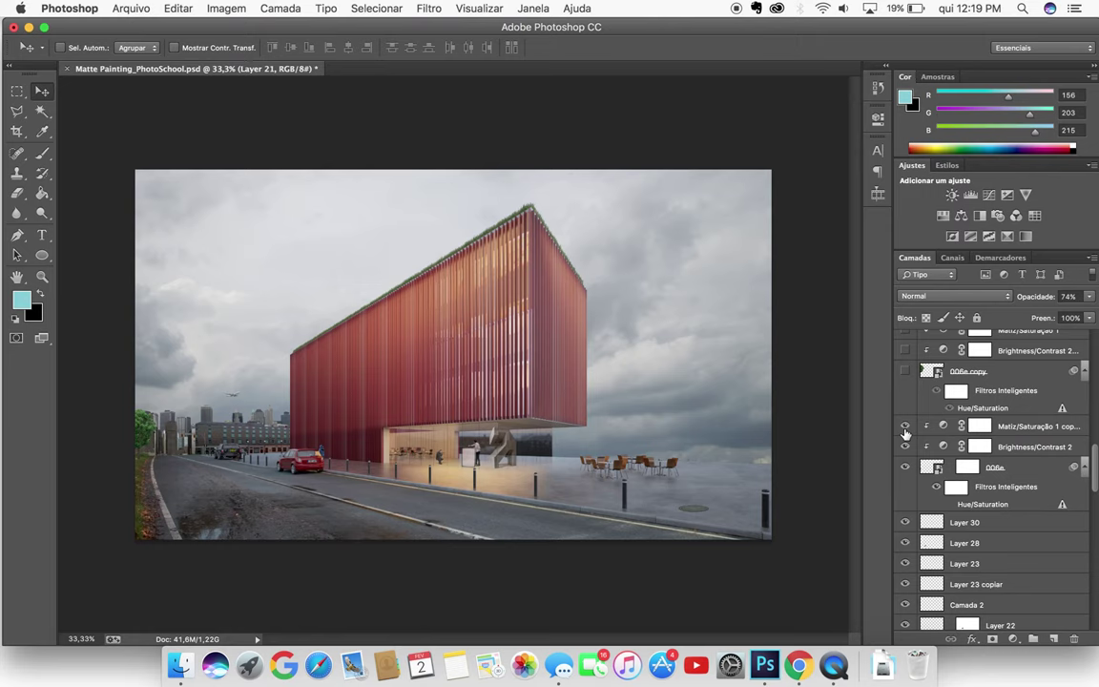
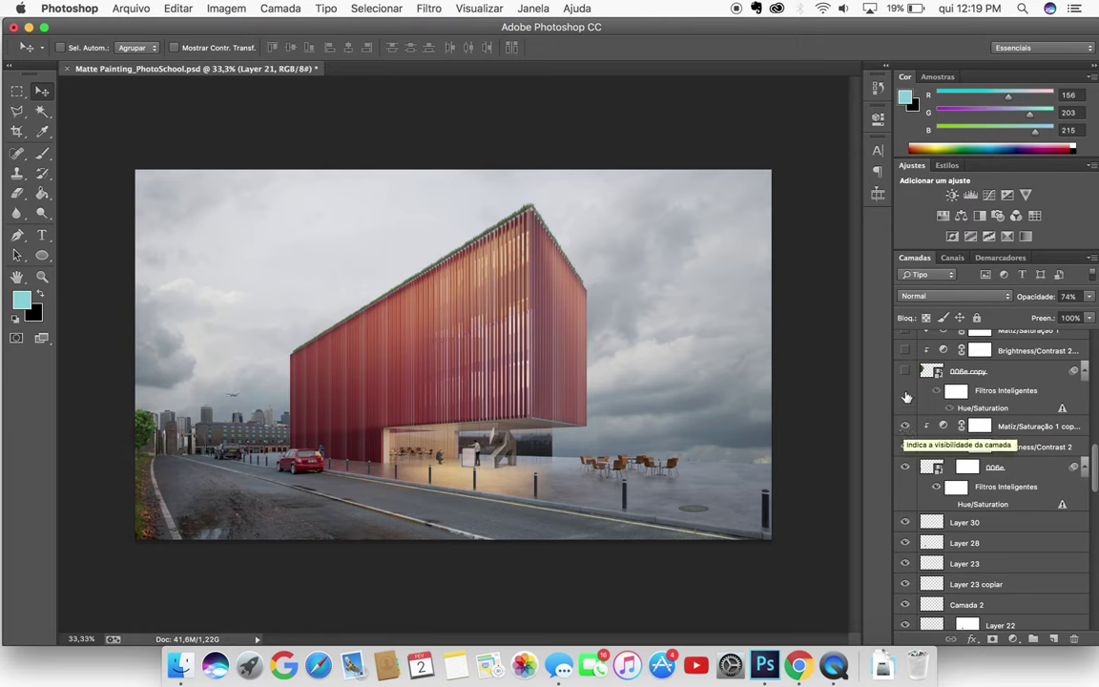
Show the large foreground tree layer 006e copy with its clipped Brightness/Contrast and Matiz/Saturação 1 adjustments, toggling the latter to compare
left_click(905, 371)
left_click(905, 351)
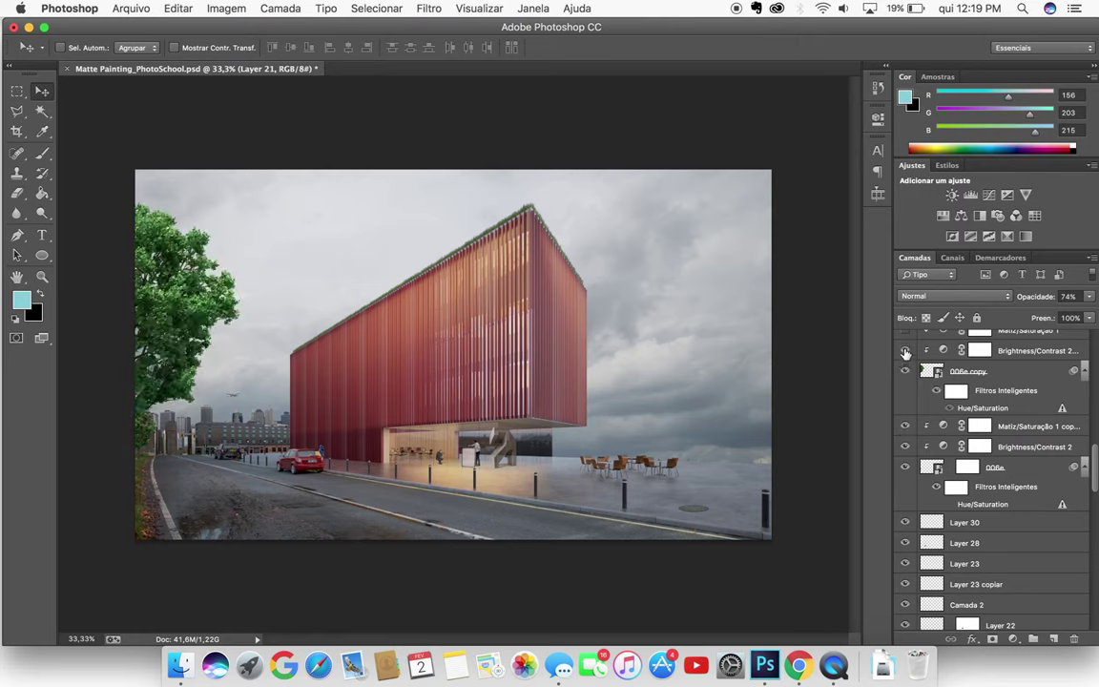
left_click(906, 339)
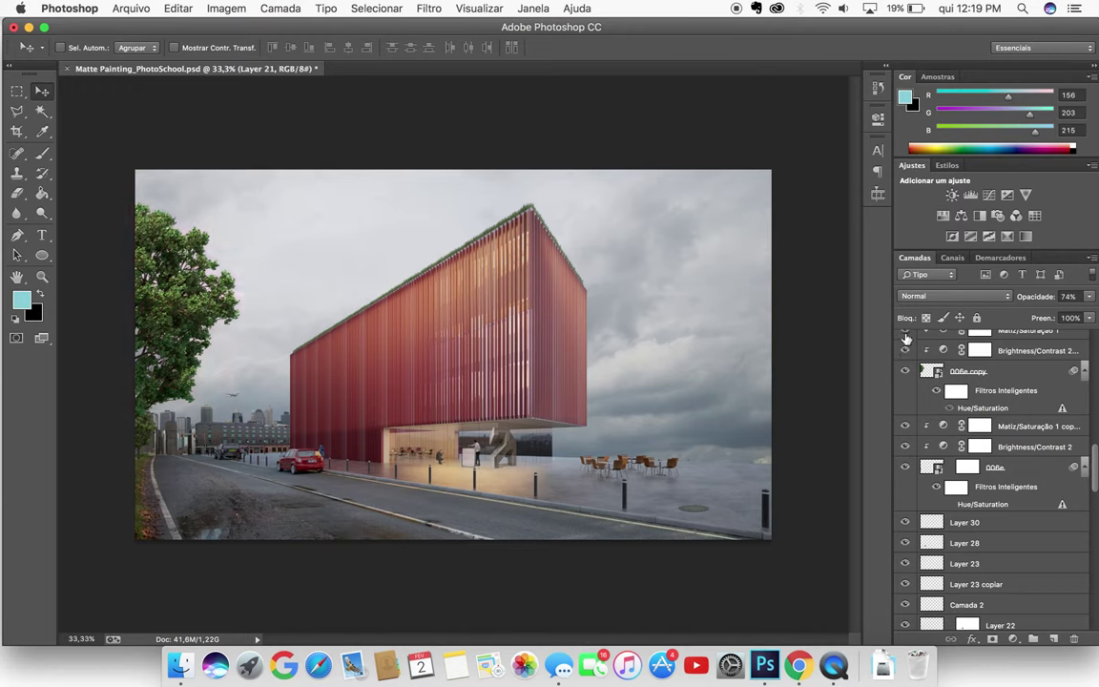
left_click(906, 338)
left_click(906, 339)
Recheck the effect of Matiz/Saturação 1 on the large tree, and show Layer 31 and Layer 29
scroll(906, 343, "up", 5)
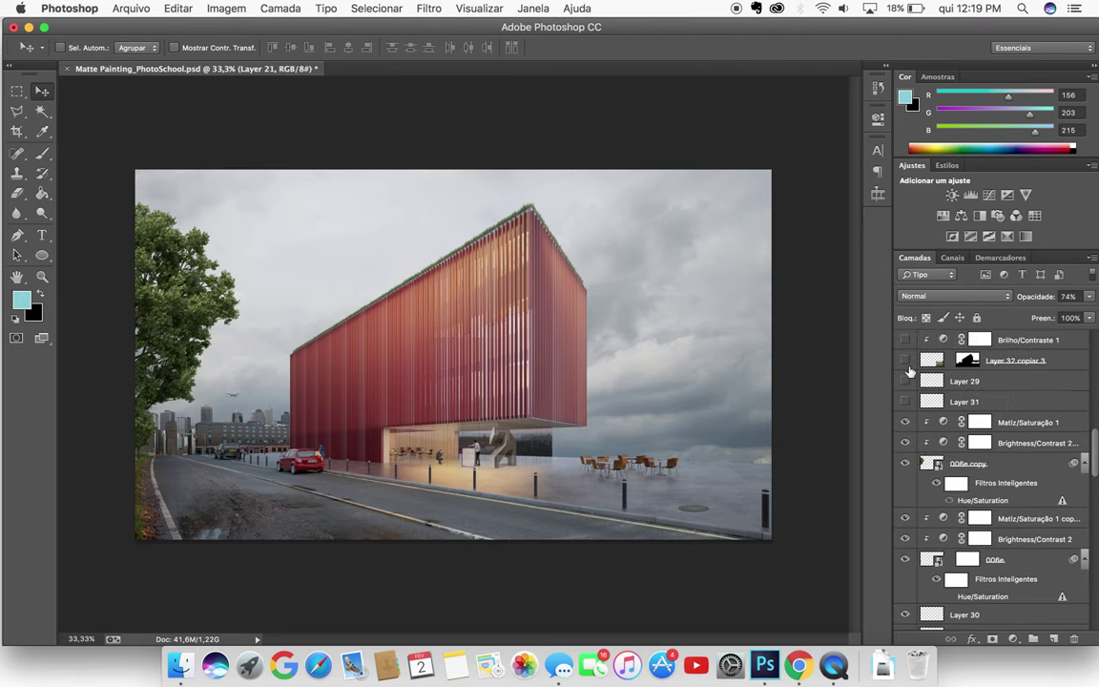
left_click(906, 430)
left_click(905, 430)
left_click(906, 407)
left_click(905, 380)
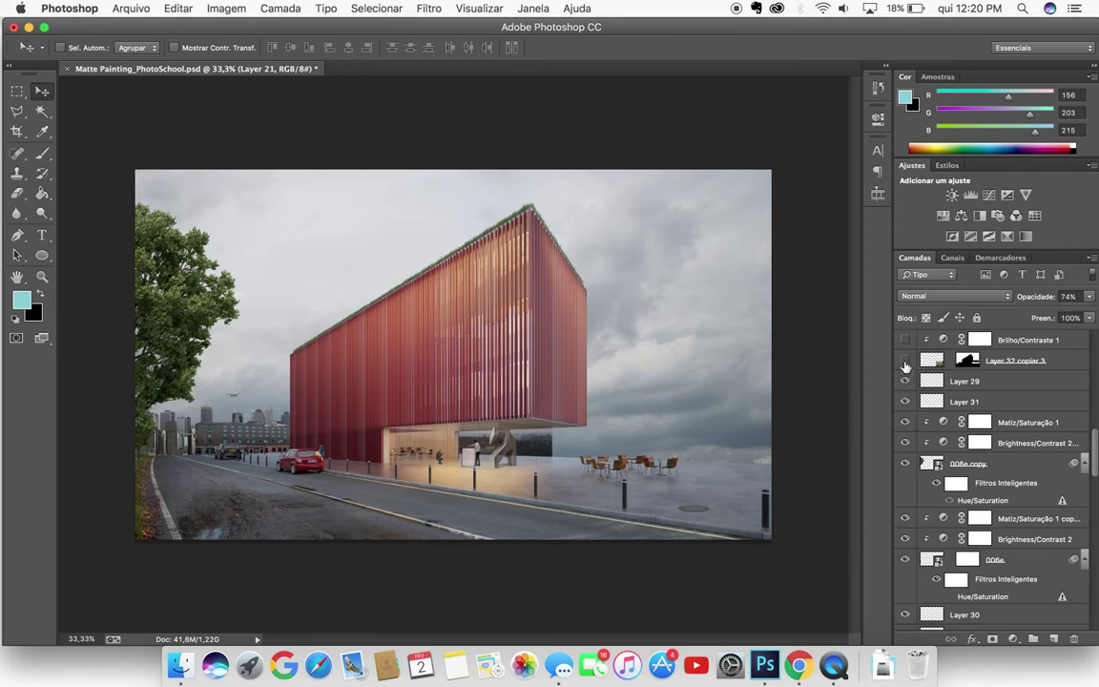
Show the masked park background Layer 32 copiar 3 and its clipped Brilho/Contraste 1 adjustment, comparing the background with and without them
left_click(905, 340)
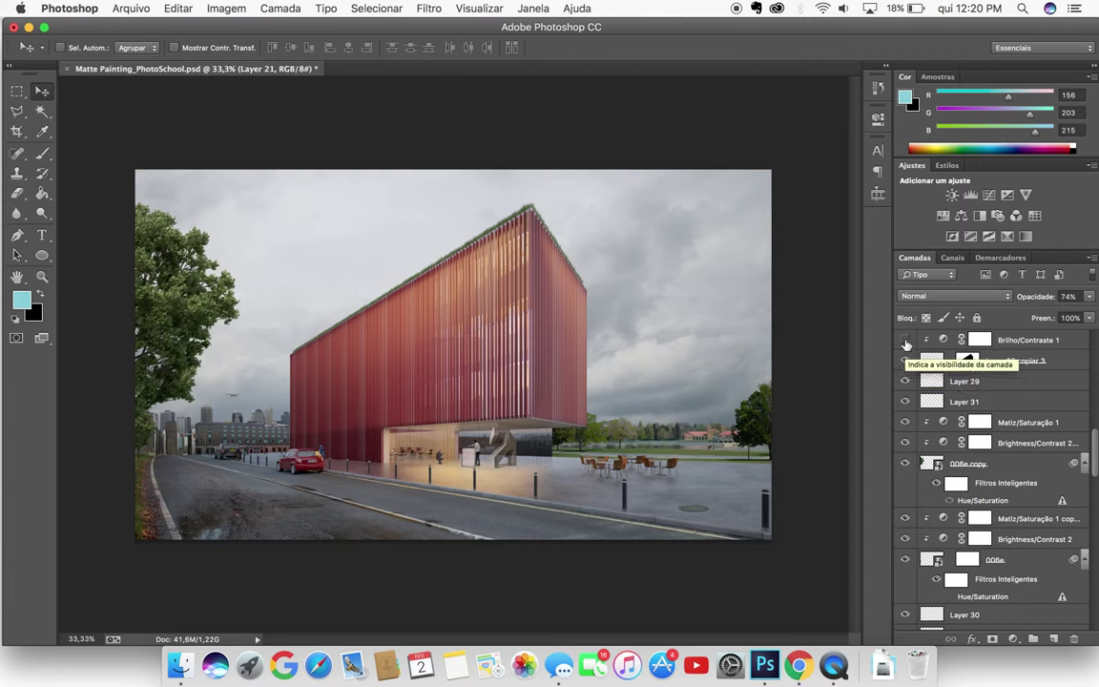
left_click(905, 341)
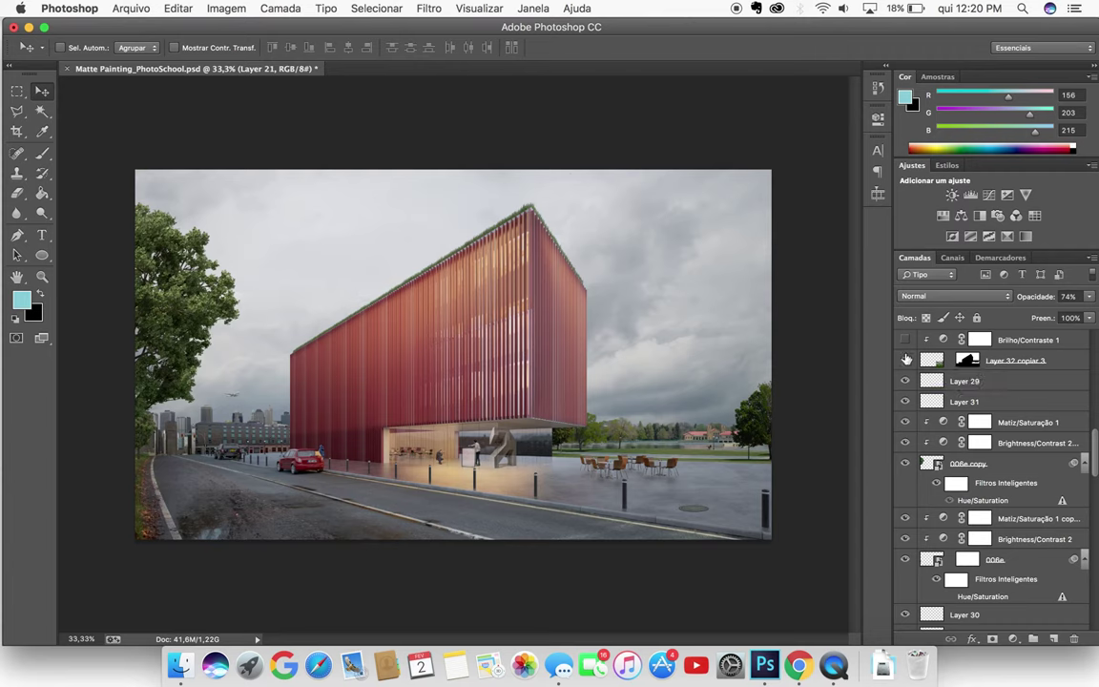
left_click(906, 360)
left_click(905, 360)
Show the masked skyline Camada 1 and Camada 5, toggling Camada 5 repeatedly to compare the distant background
scroll(930, 410, "up", 3)
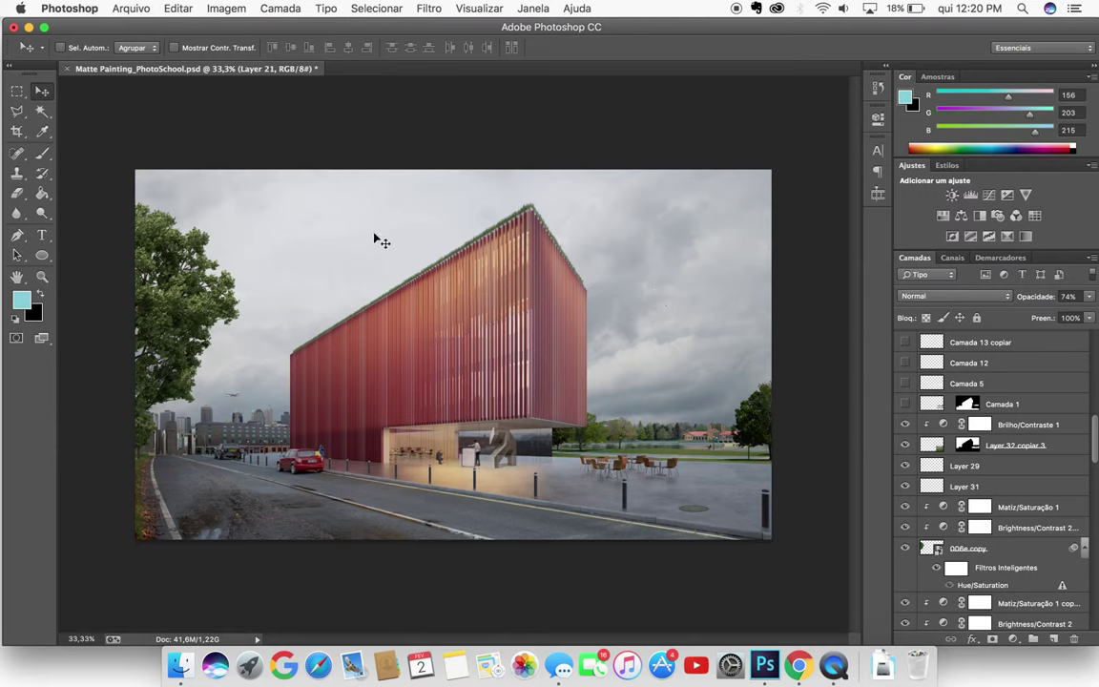
left_click(906, 405)
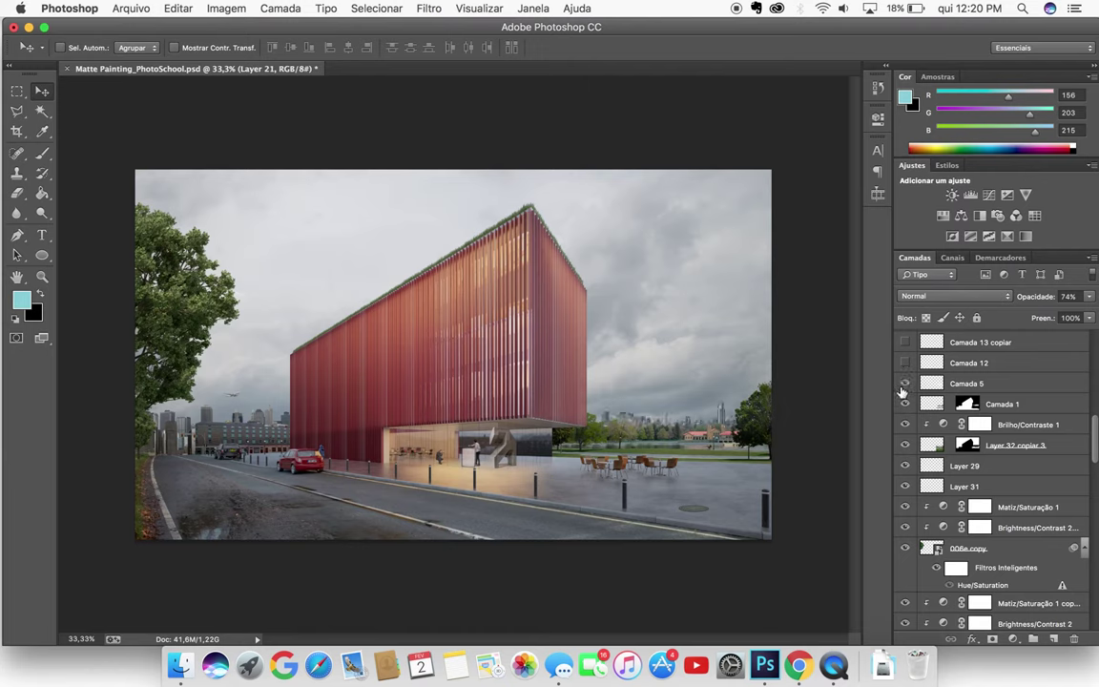
left_click(903, 385)
left_click(904, 385)
left_click(904, 384)
left_click(903, 385)
left_click(902, 387)
left_click(905, 384)
left_click(906, 385)
left_click(906, 385)
left_click(906, 385)
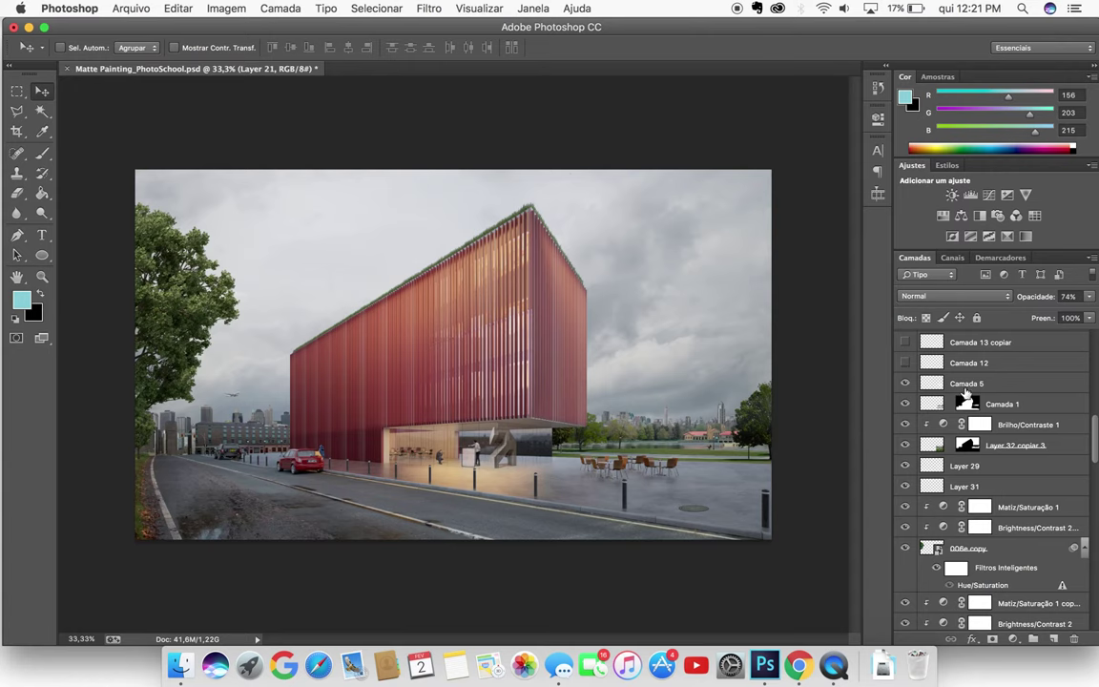
Select Camada 5 to check its opacity and compare the image with and without it once more
left_click(997, 381)
left_click(905, 383)
left_click(905, 382)
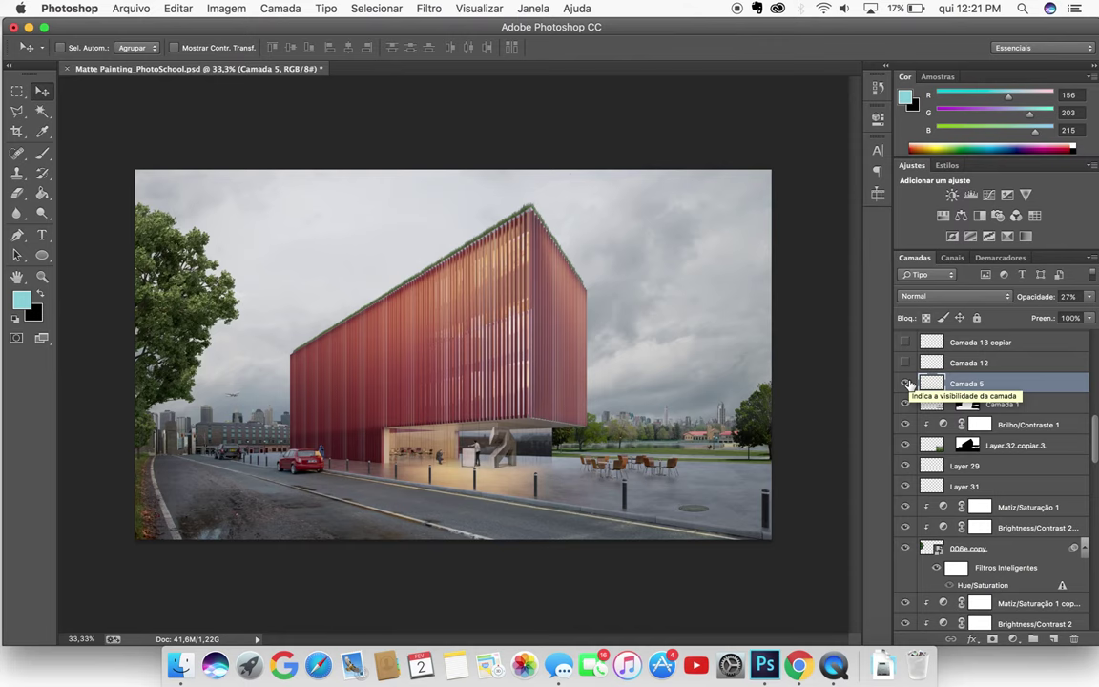
Show Camada 12, Camada 13 copiar, Camada 14 and Camada 13
scroll(930, 401, "up", 2)
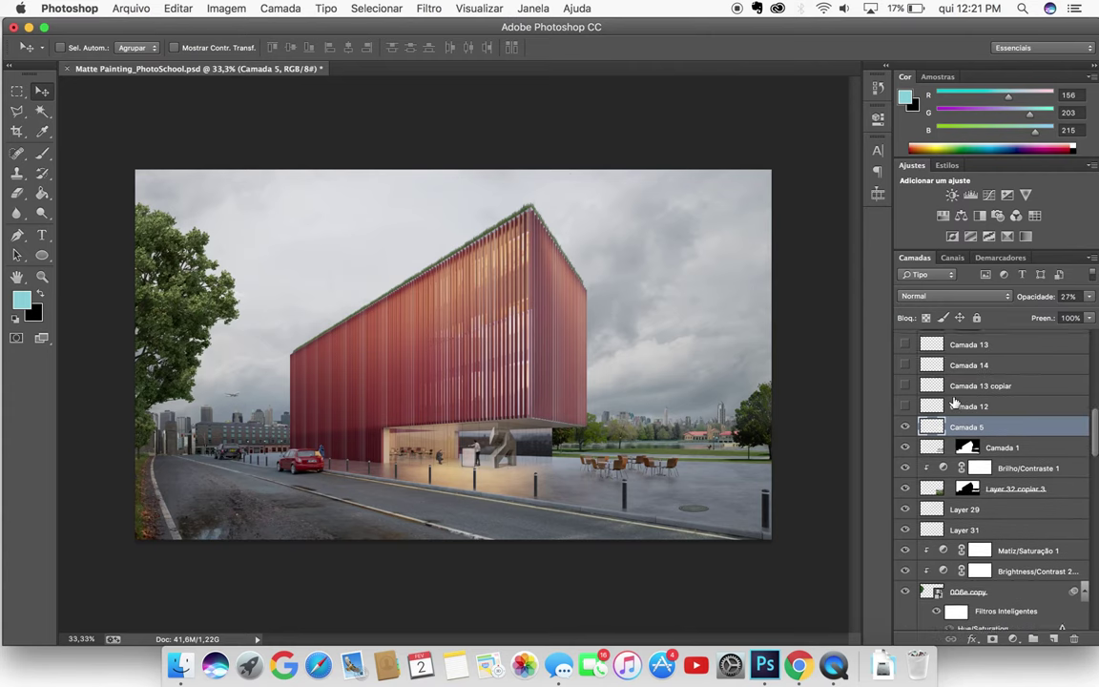
left_click(906, 411)
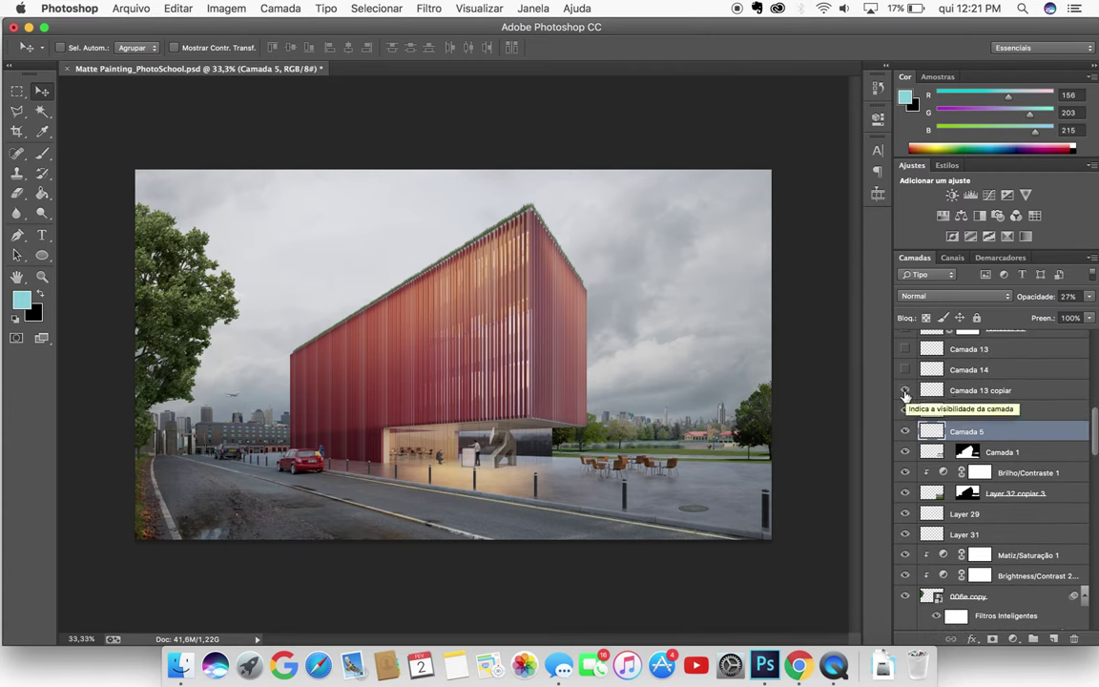
left_click(905, 390)
left_click(904, 370)
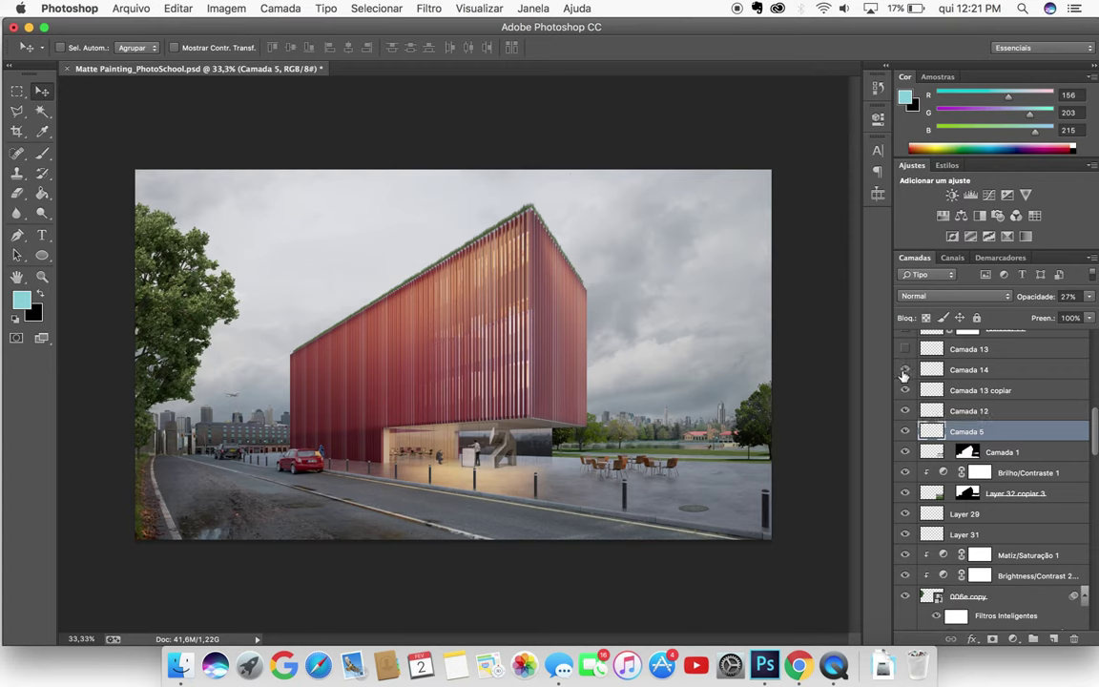
left_click(906, 350)
Show Camada 11, Filtro de Fotos 4 and Camada 6, toggling Camada 6 repeatedly to compare its effect and selecting it to check its opacity
scroll(963, 382, "up", 4)
left_click(906, 416)
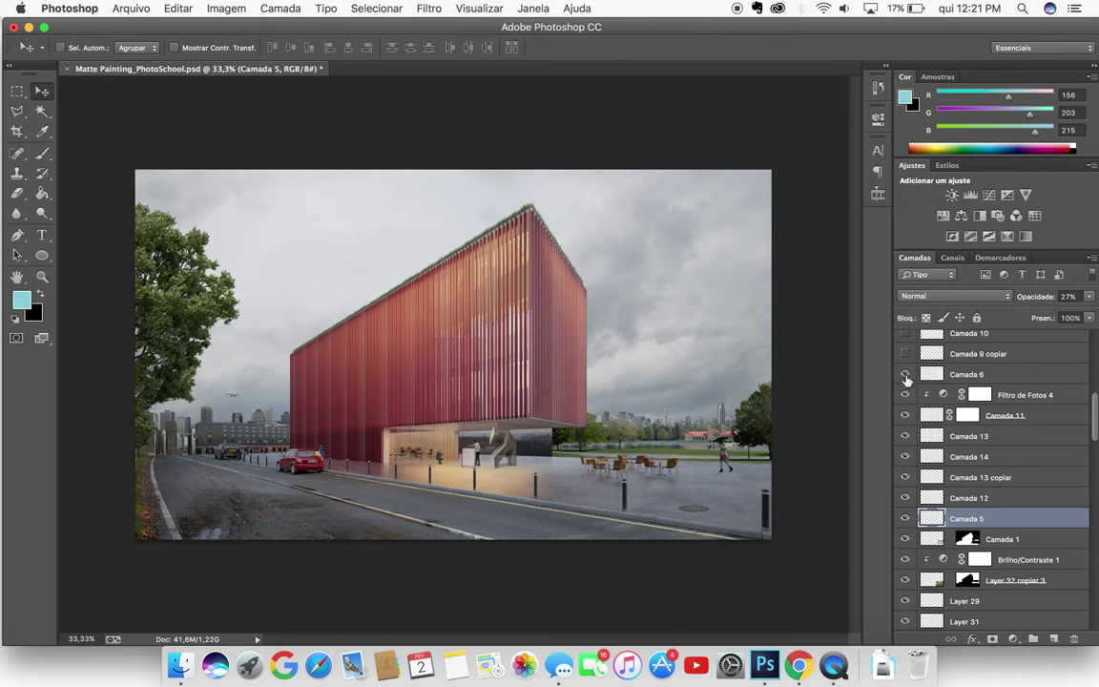
left_click(906, 376)
left_click(906, 376)
left_click(906, 376)
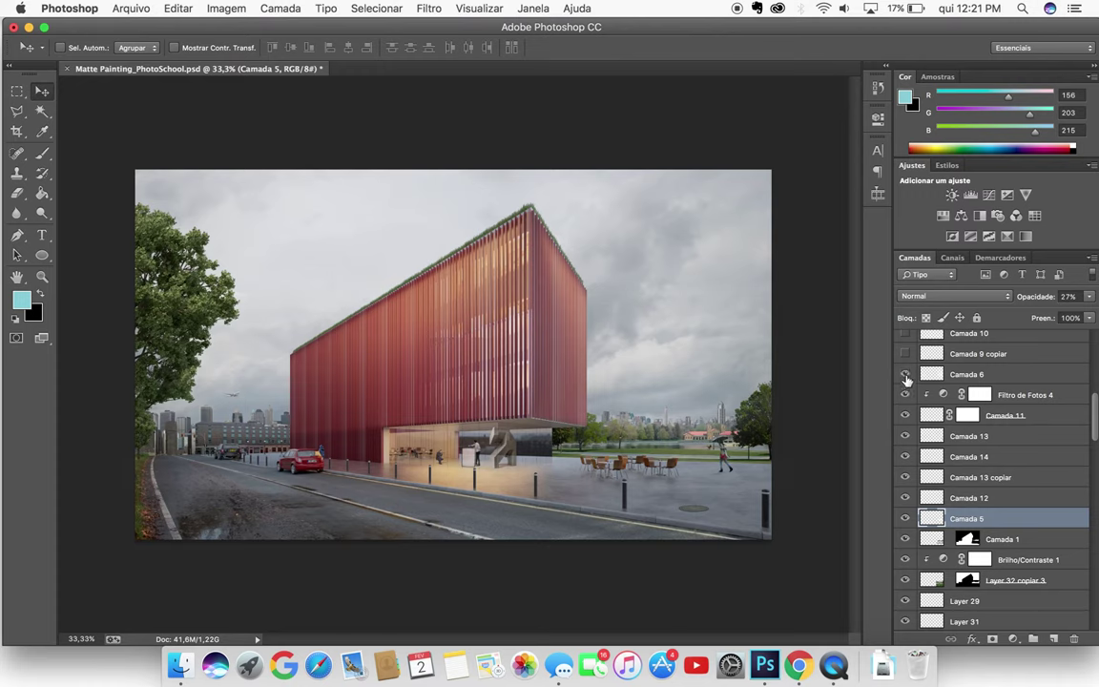
left_click(906, 376)
left_click(907, 376)
left_click(906, 376)
left_click(906, 376)
left_click(907, 375)
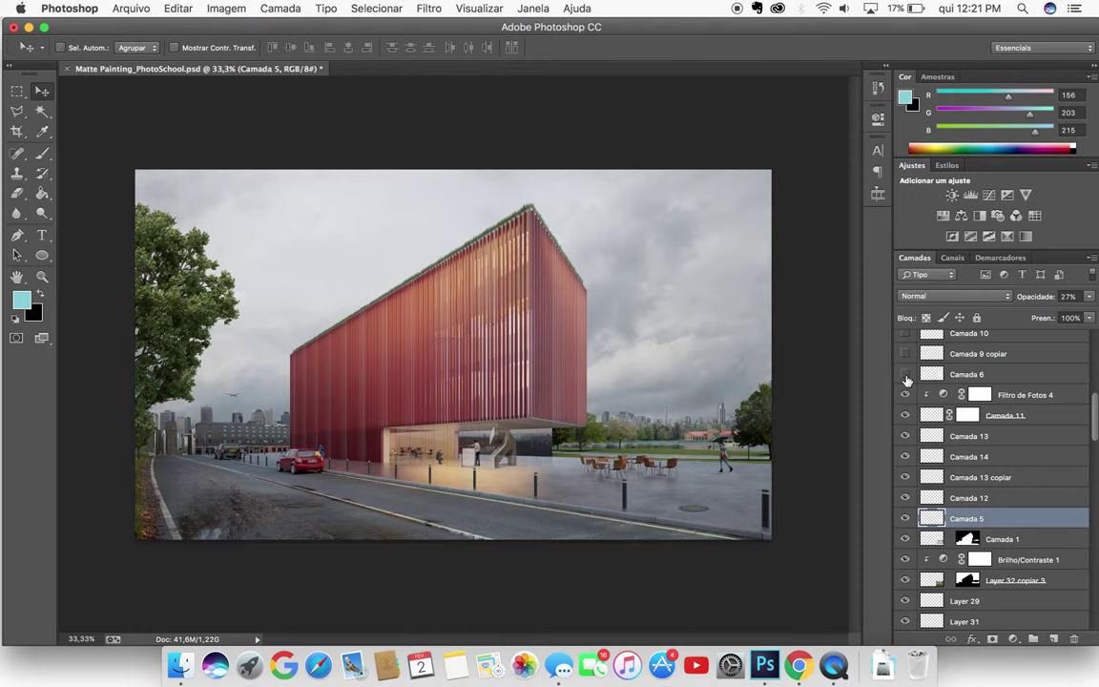
left_click(906, 376)
left_click(965, 376)
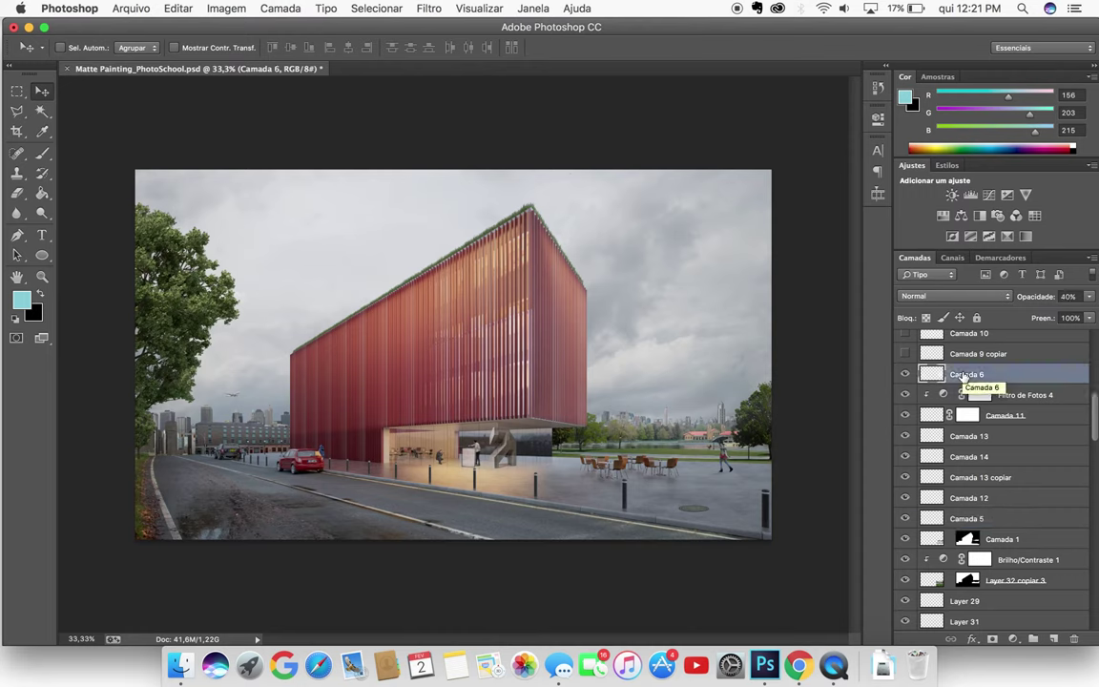
Show Camada 9 copiar, Camada 10, Camada 10 copiar and Camada 9, toggling Camada 9 to compare the umbrella figure near the entrance
scroll(964, 377, "up", 1)
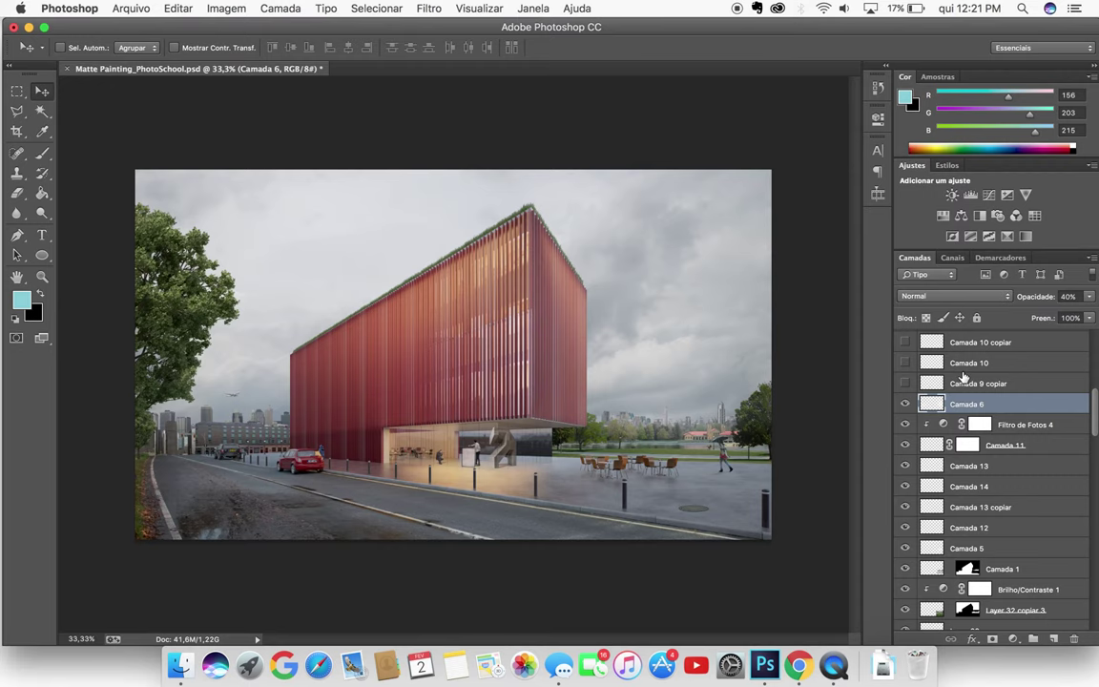
scroll(964, 377, "up", 4)
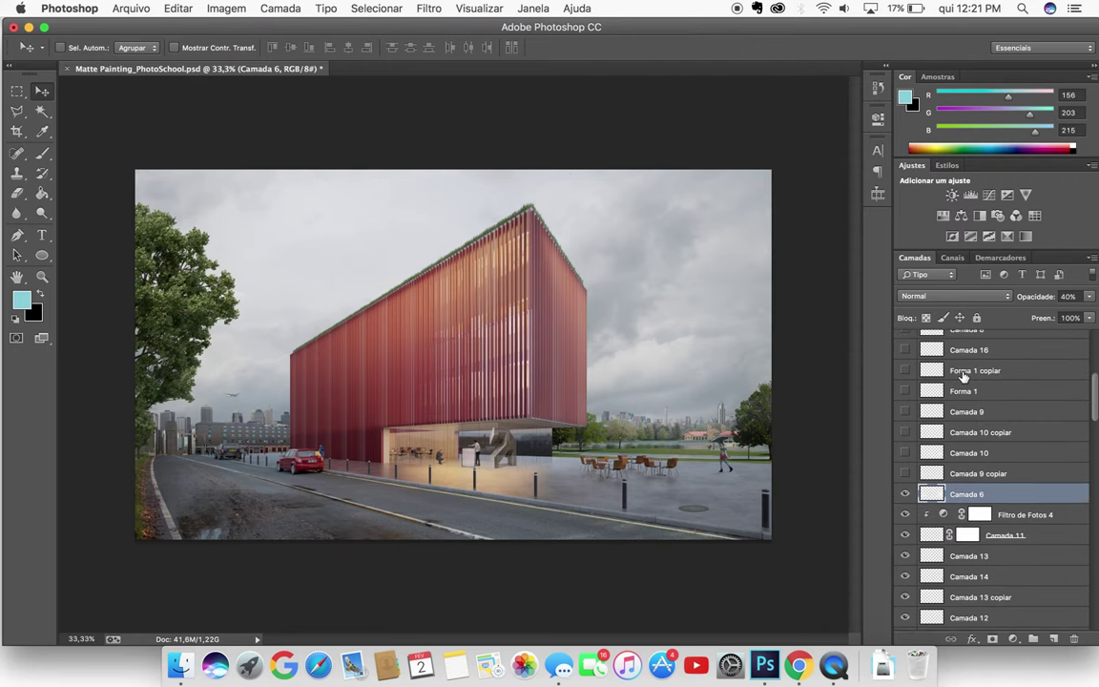
left_click(905, 432)
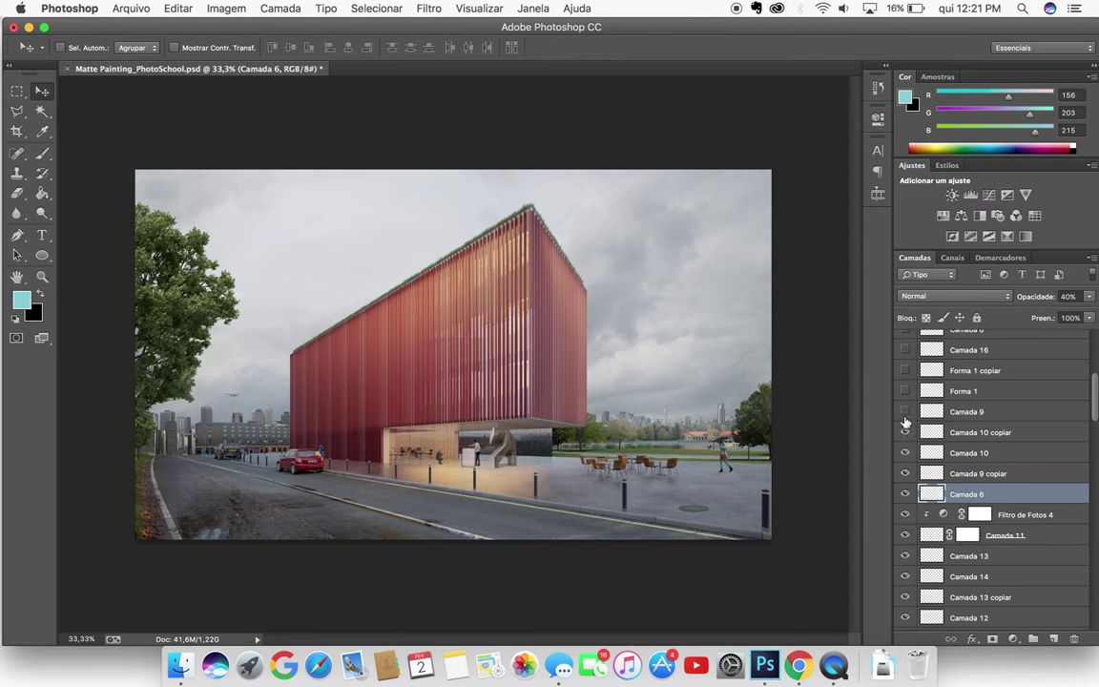
left_click(904, 411)
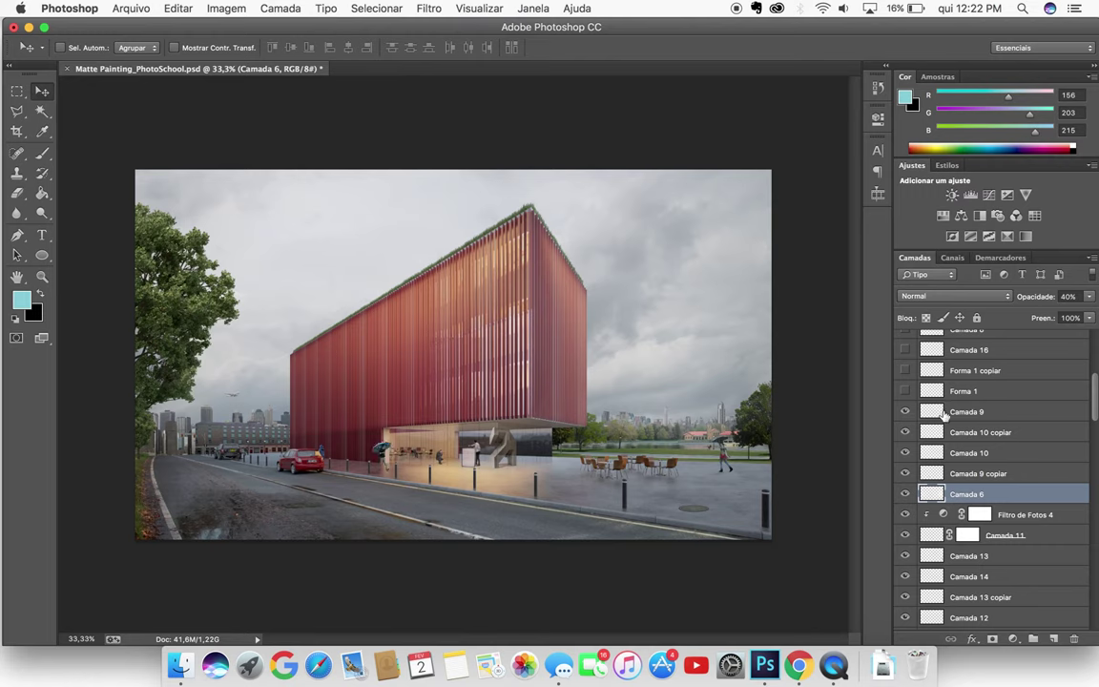
left_click(905, 413)
left_click(905, 412)
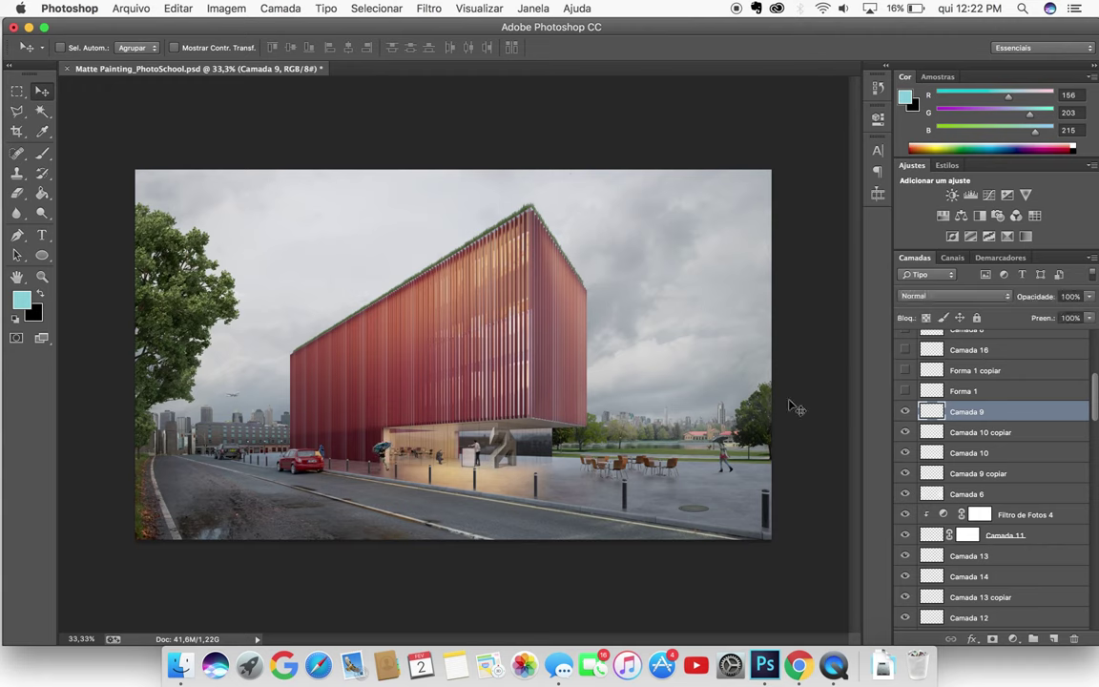
Show Forma 1, Forma 1 copiar and Camada 16
left_click(906, 391)
left_click(904, 372)
scroll(903, 361, "up", 5)
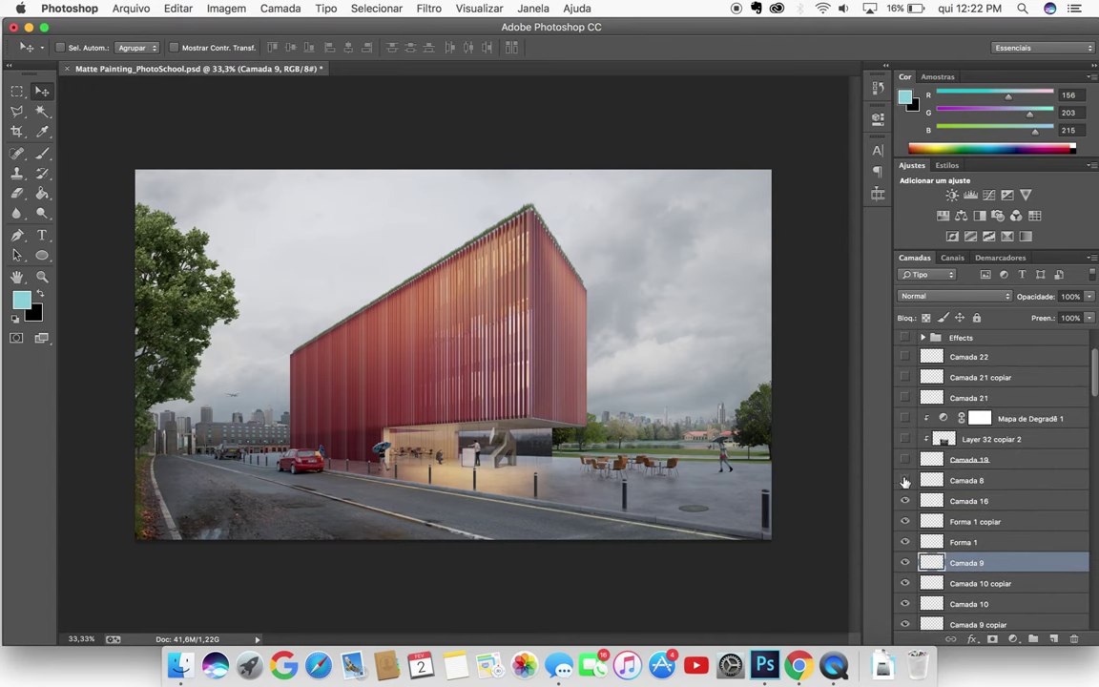
Toggle Camada 19 and Camada 8 to compare their effect on the building's ground-floor glazing
left_click(905, 460)
left_click(904, 460)
left_click(911, 464)
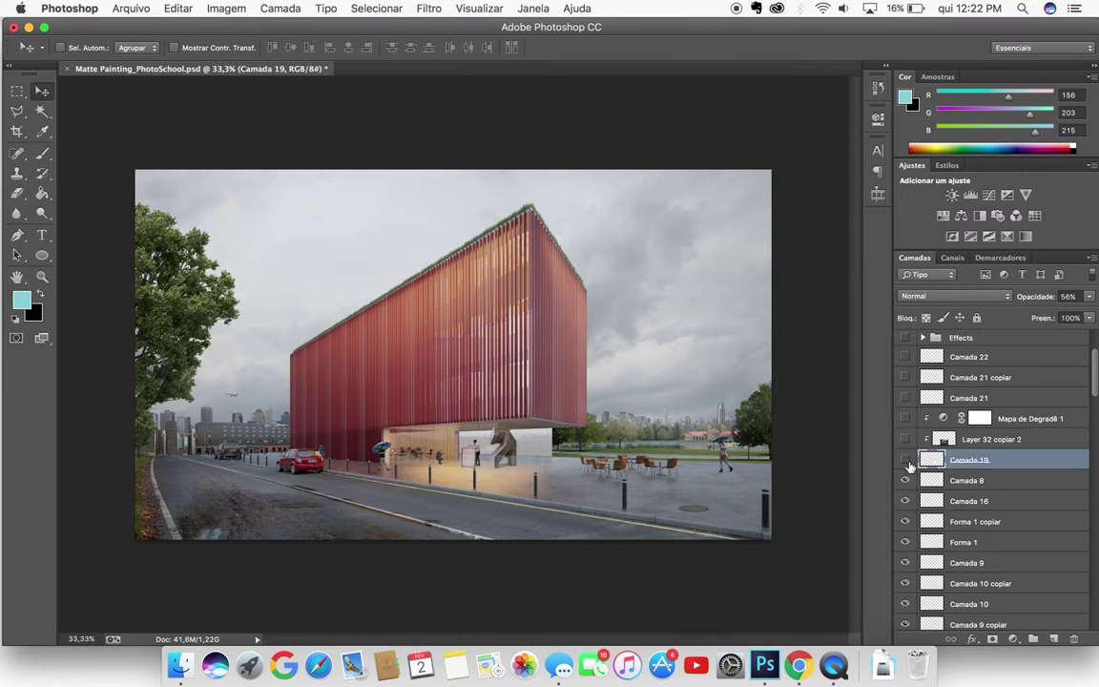
key("super+0")
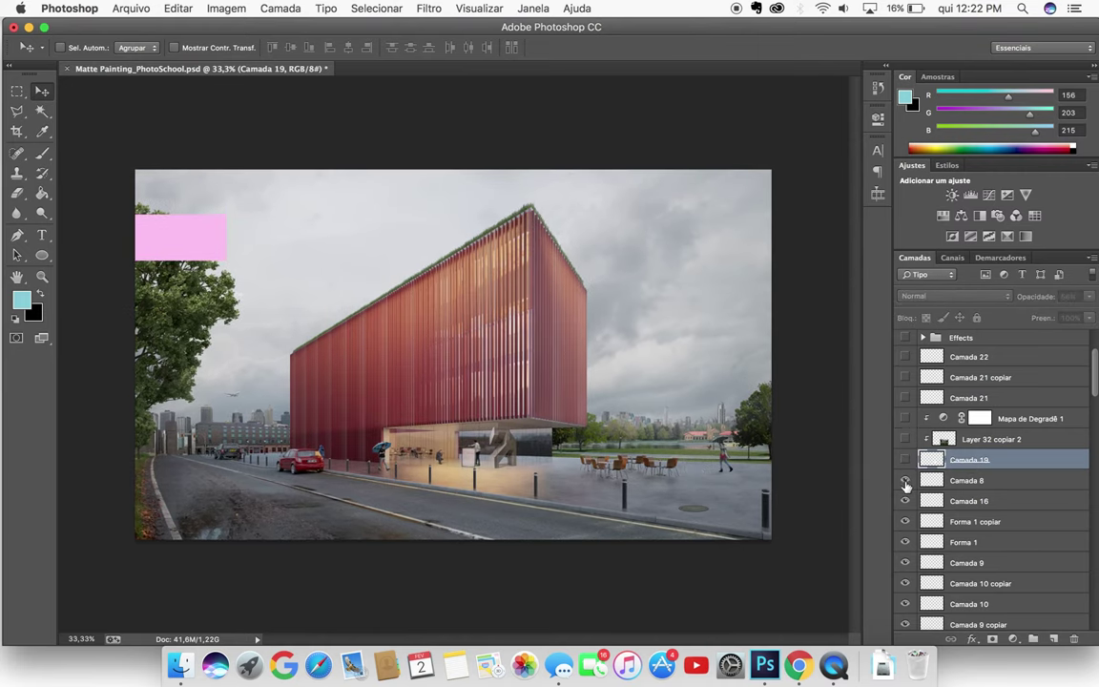
left_click(906, 481)
left_click(905, 482)
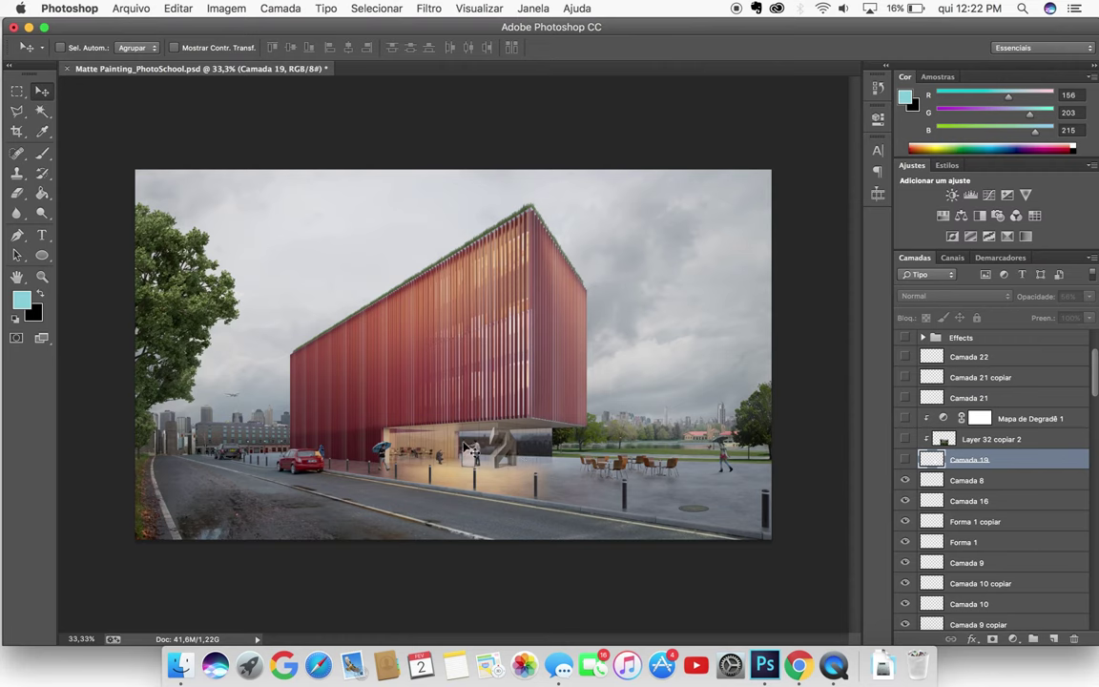
Show Camada 19 and the clipped Layer 32 copiar 2 to bring back the reflection in the ground-floor glass
left_click(905, 459)
left_click(904, 460)
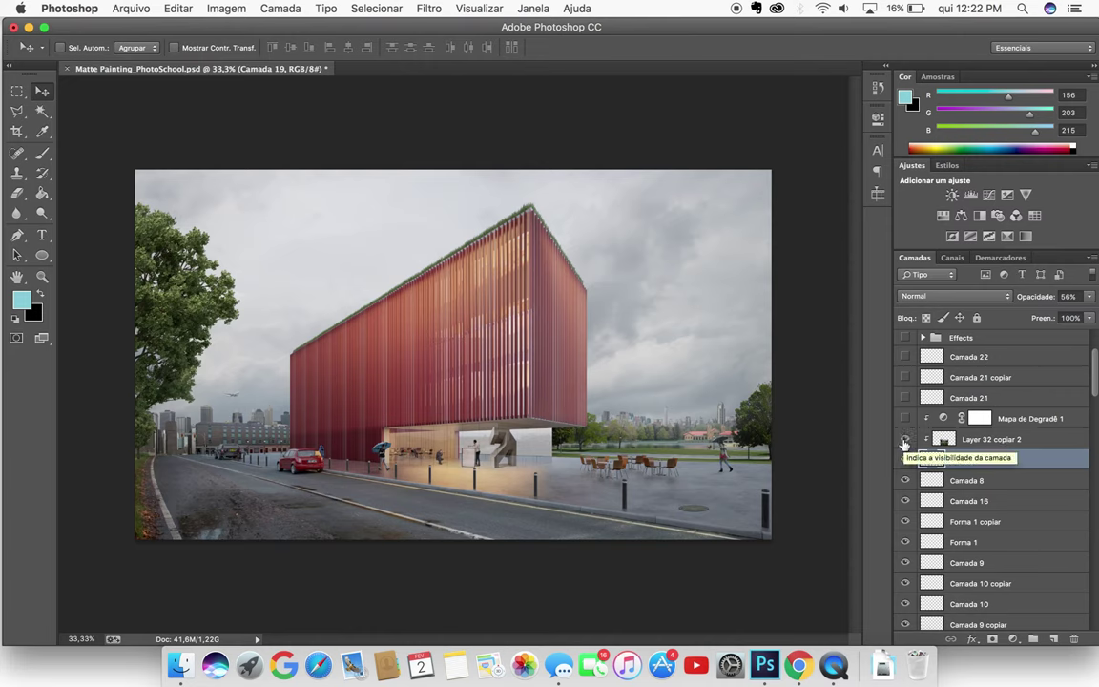
left_click(905, 441)
left_click(905, 460)
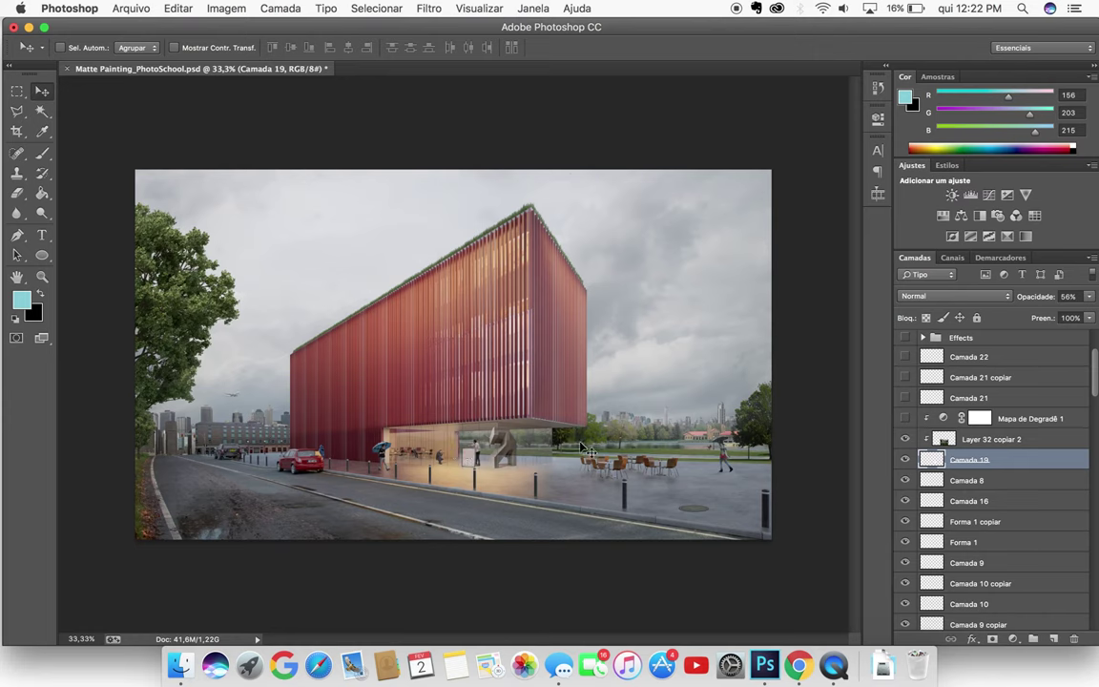
left_click_drag(550, 456, 580, 456)
Show Mapa de Degradê 1, selecting it to check its blend mode and opacity and toggling it to compare
left_click(904, 421)
left_click(1046, 420)
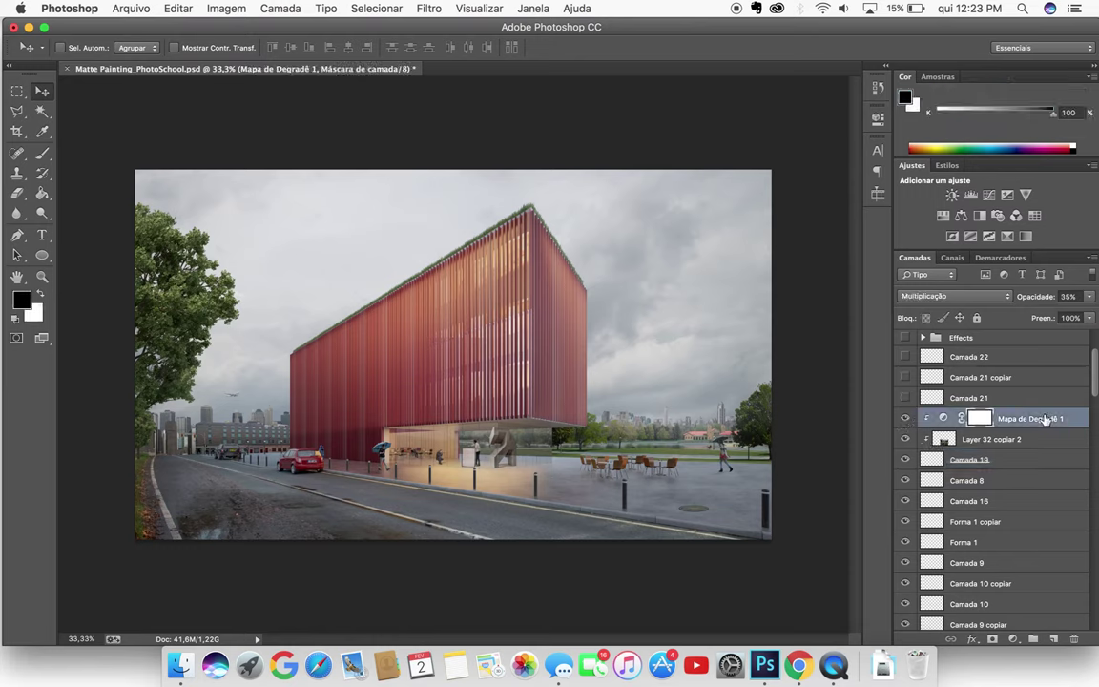
left_click(906, 419)
left_click(905, 419)
left_click(905, 419)
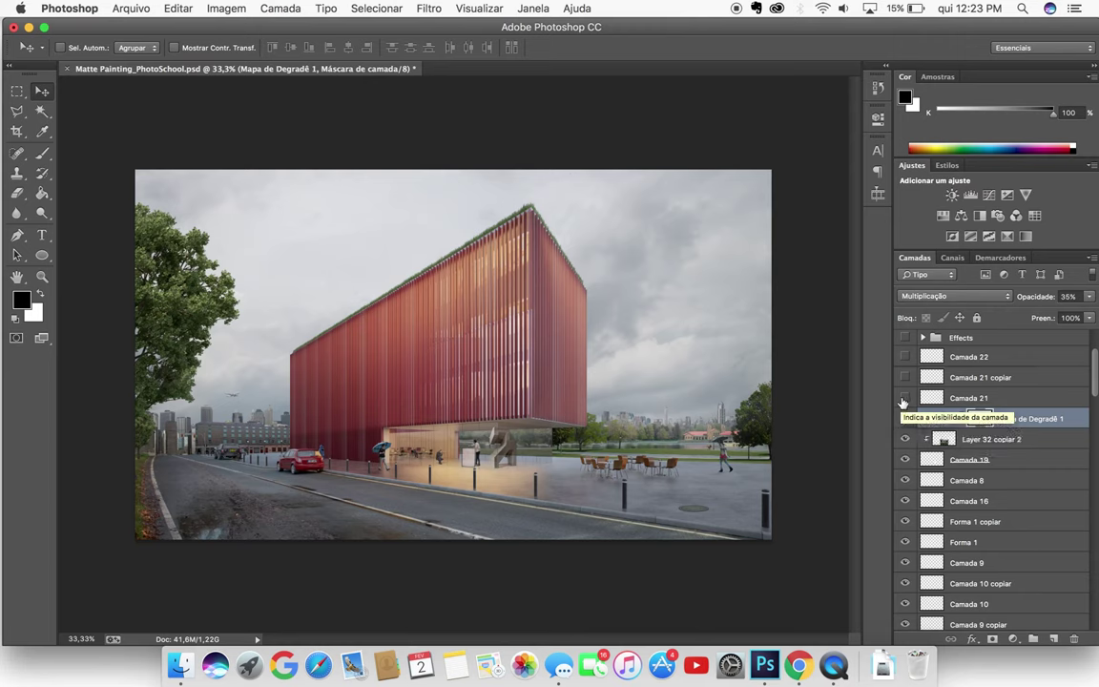
Show Camada 21, examining the ground floor up close and toggling Mapa de Degradê 1 for comparison
left_click(905, 398)
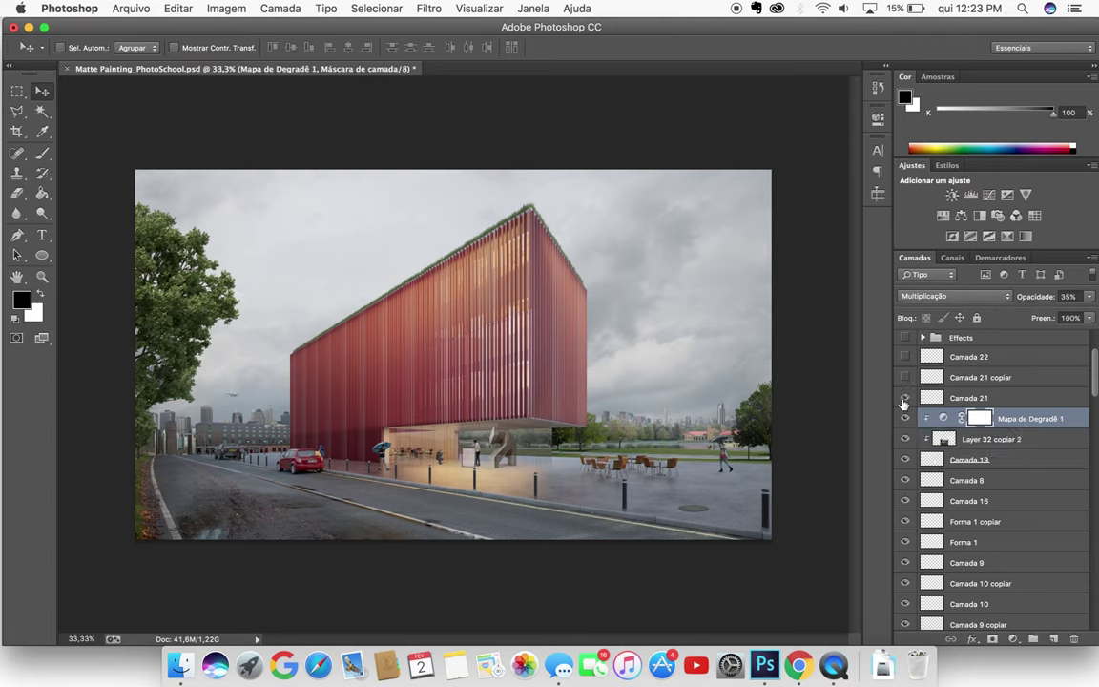
key("super+plus")
left_click(904, 399)
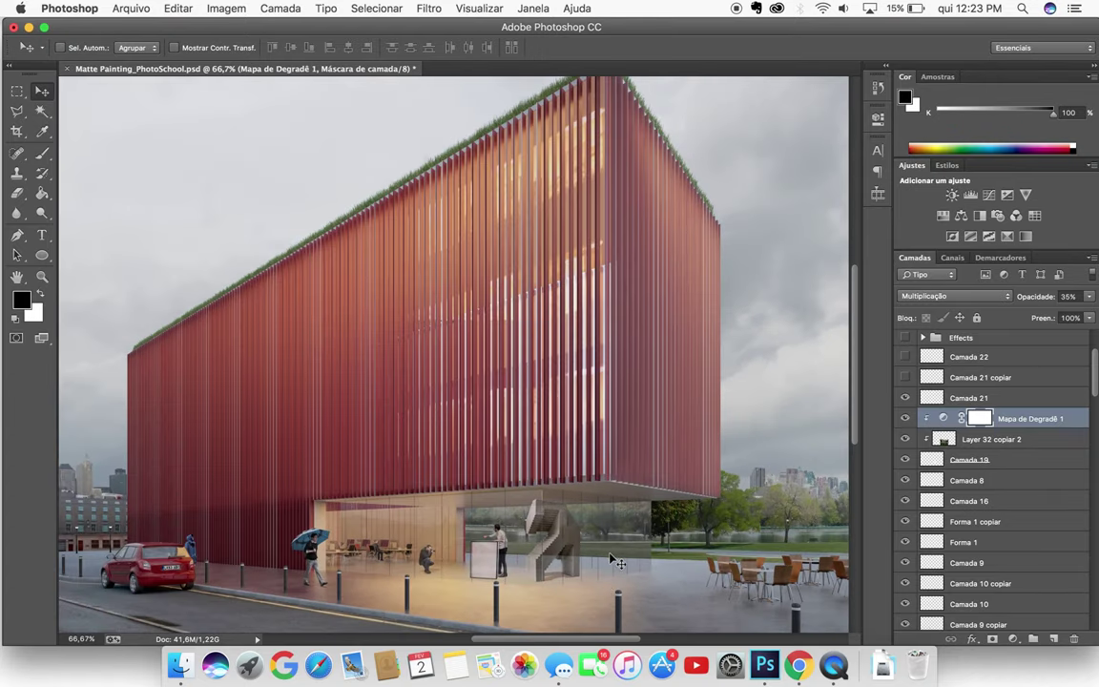
left_click(906, 418)
left_click(906, 418)
left_click(906, 399)
key("super+minus")
Show Camada 21 copiar and Camada 22, and select Camada 22 to check its opacity
left_click(906, 380)
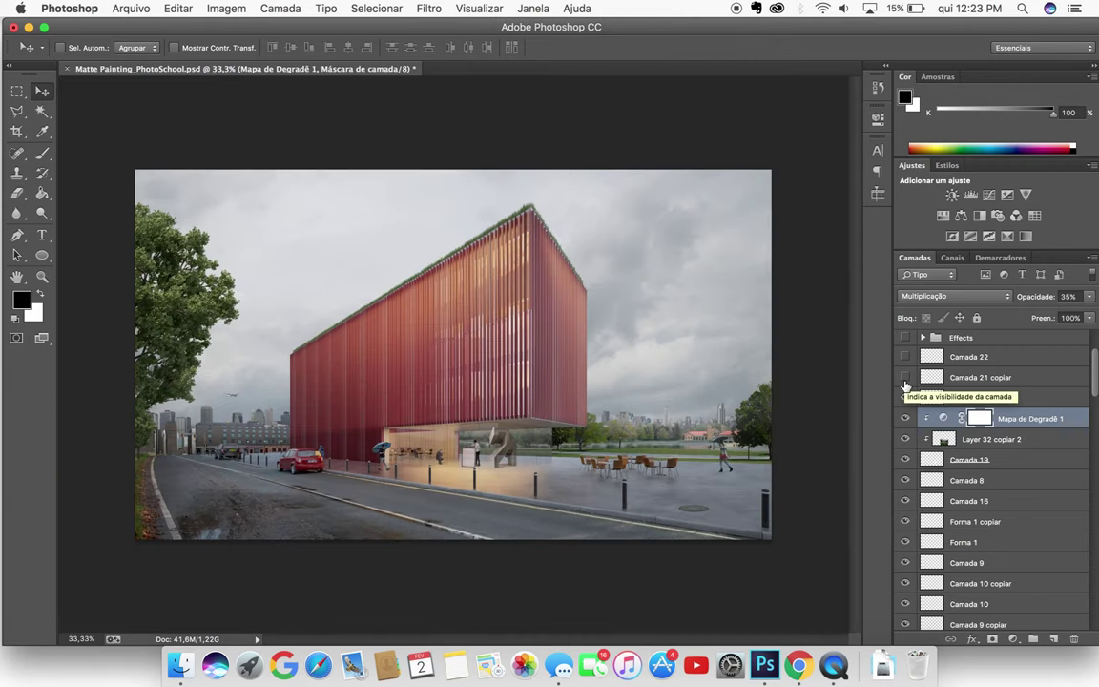
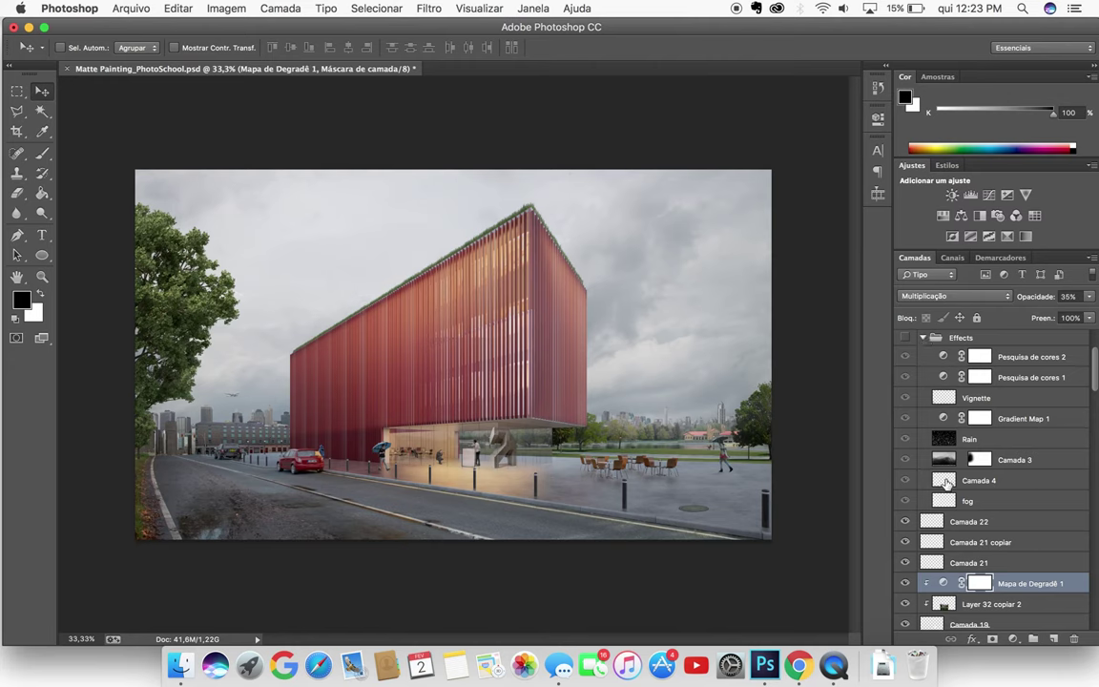
left_click(924, 339)
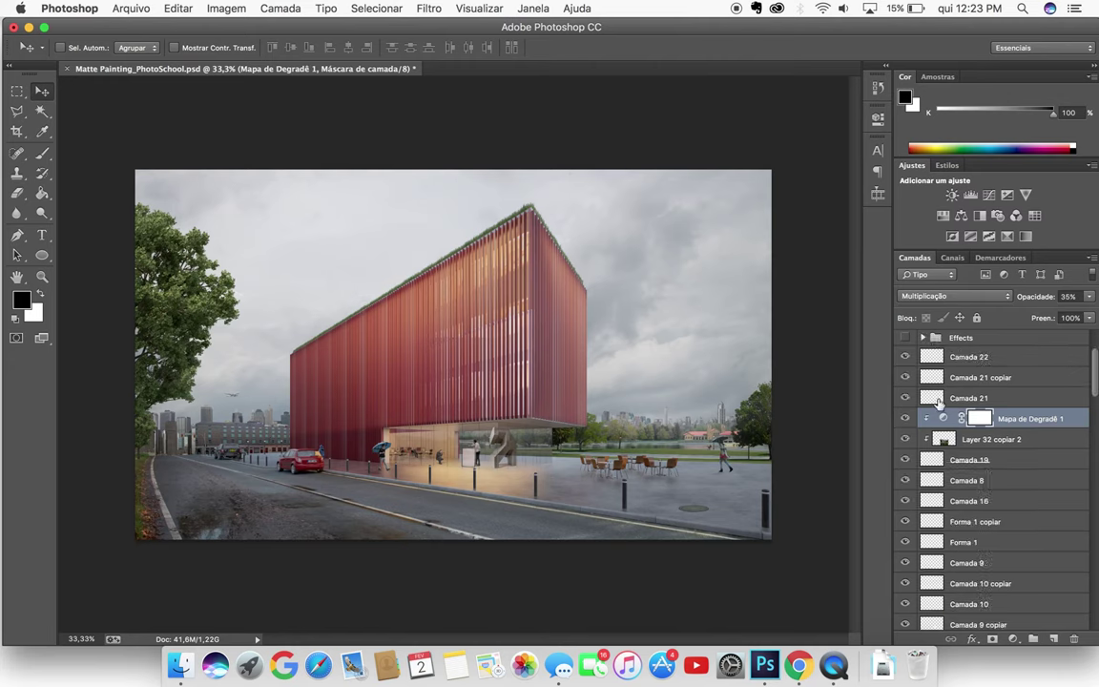
scroll(911, 429, "up", 3)
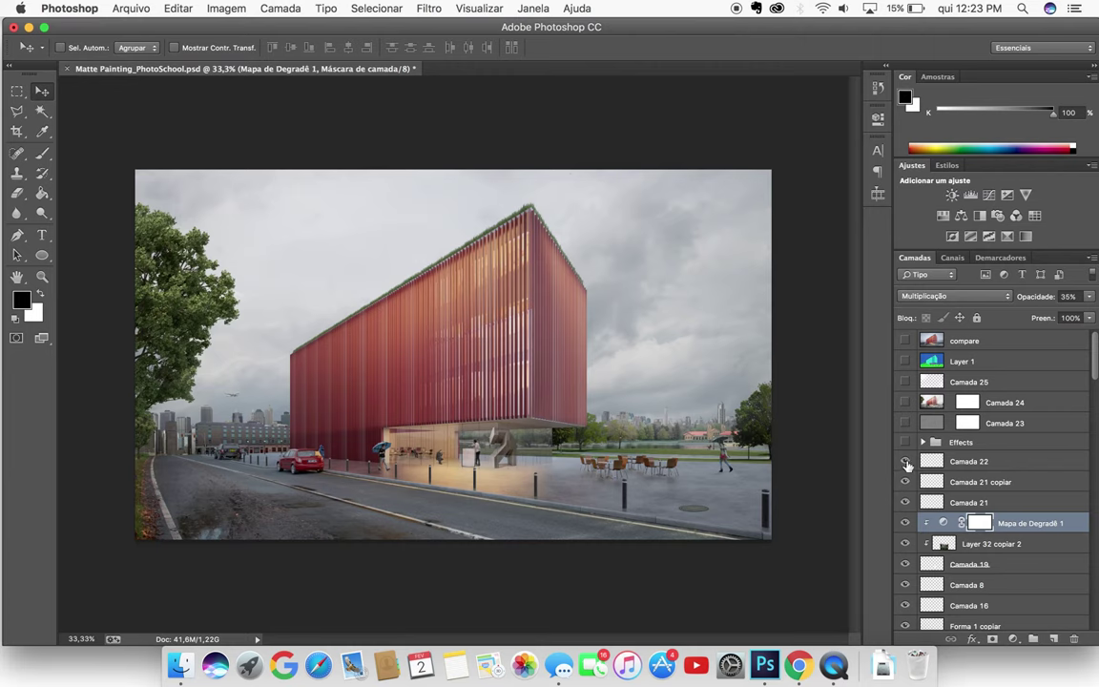
left_click(959, 463)
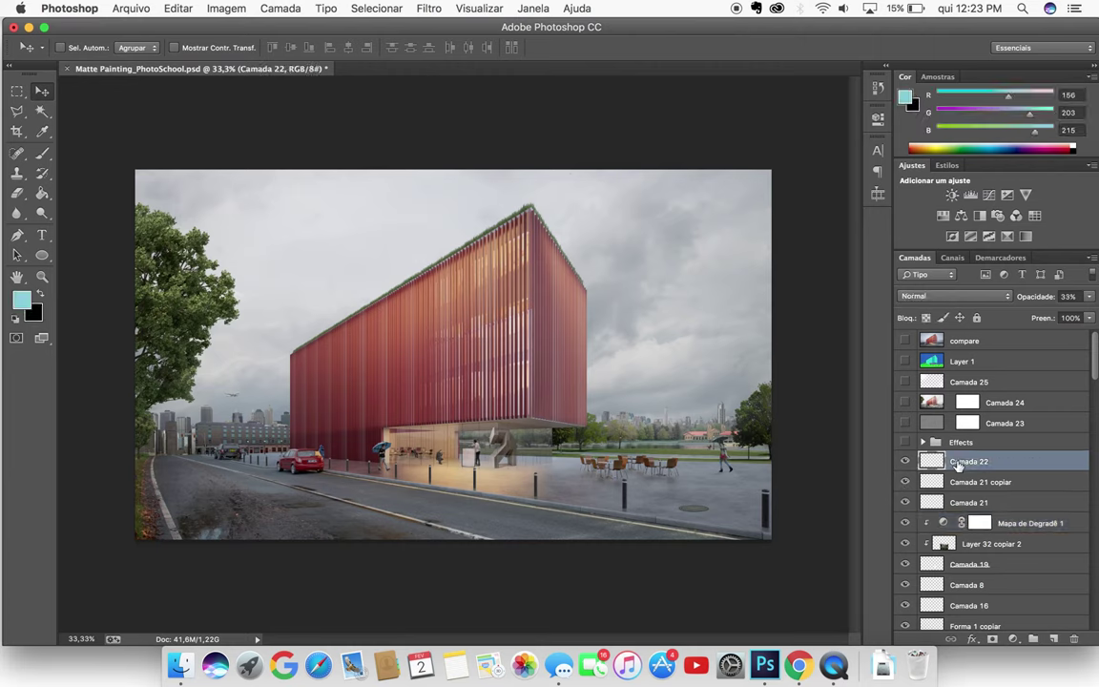
Expand the Effects group and show it, toggling its visibility to compare the image with and without effects
left_click(923, 441)
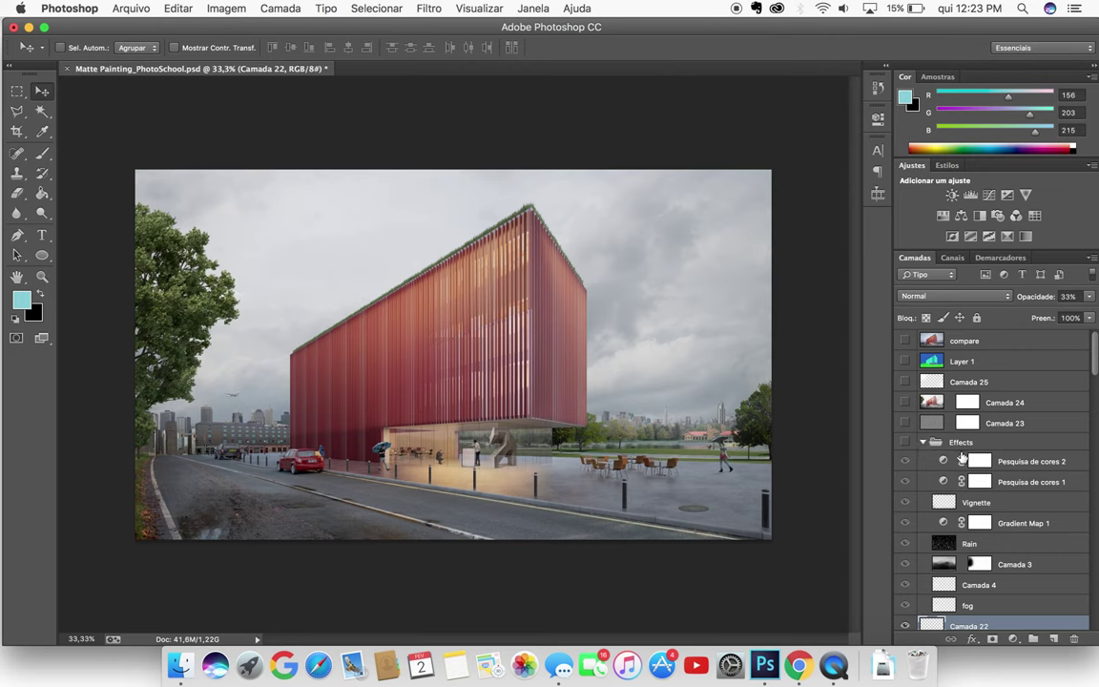
left_click(904, 442)
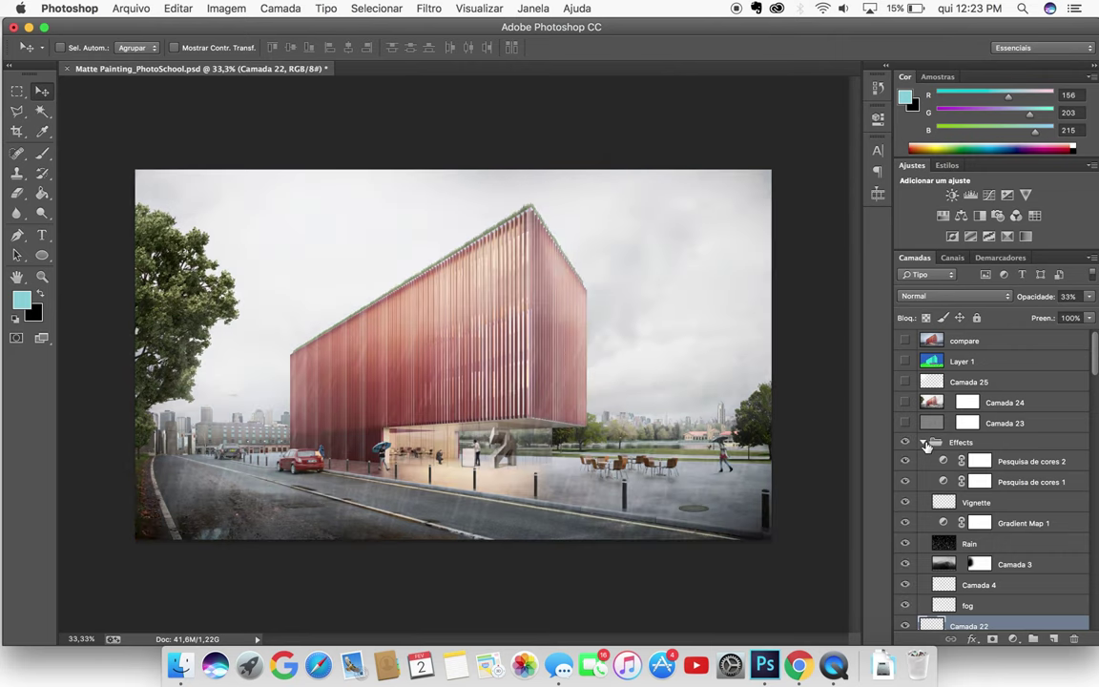
left_click(904, 443)
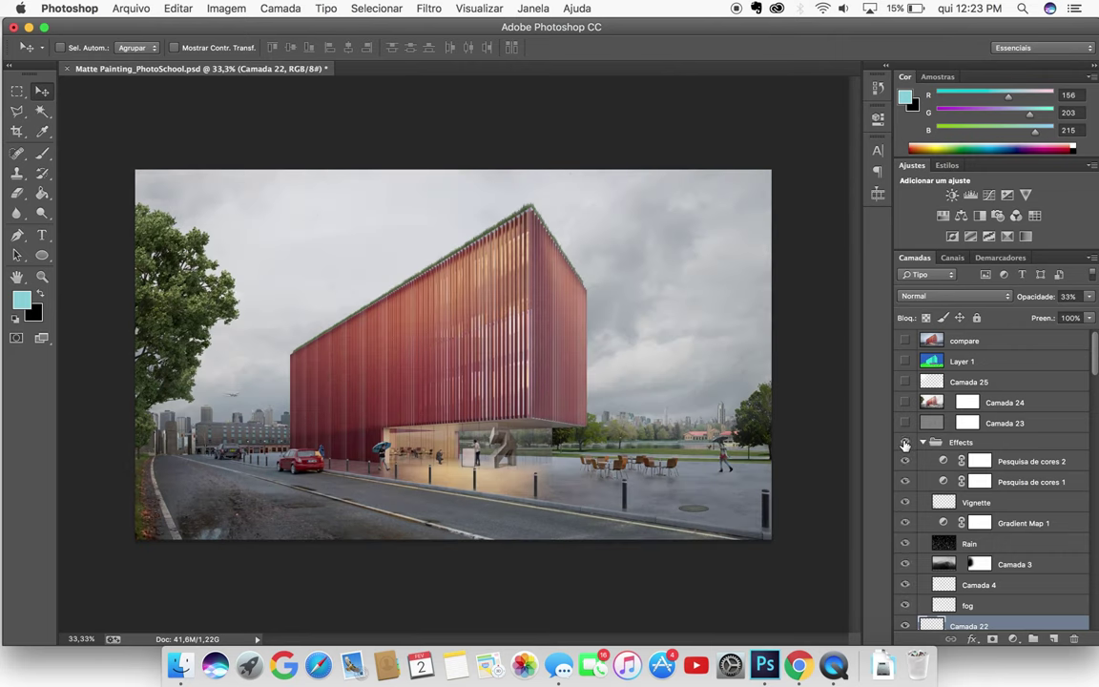
left_click(905, 442)
left_click(904, 443)
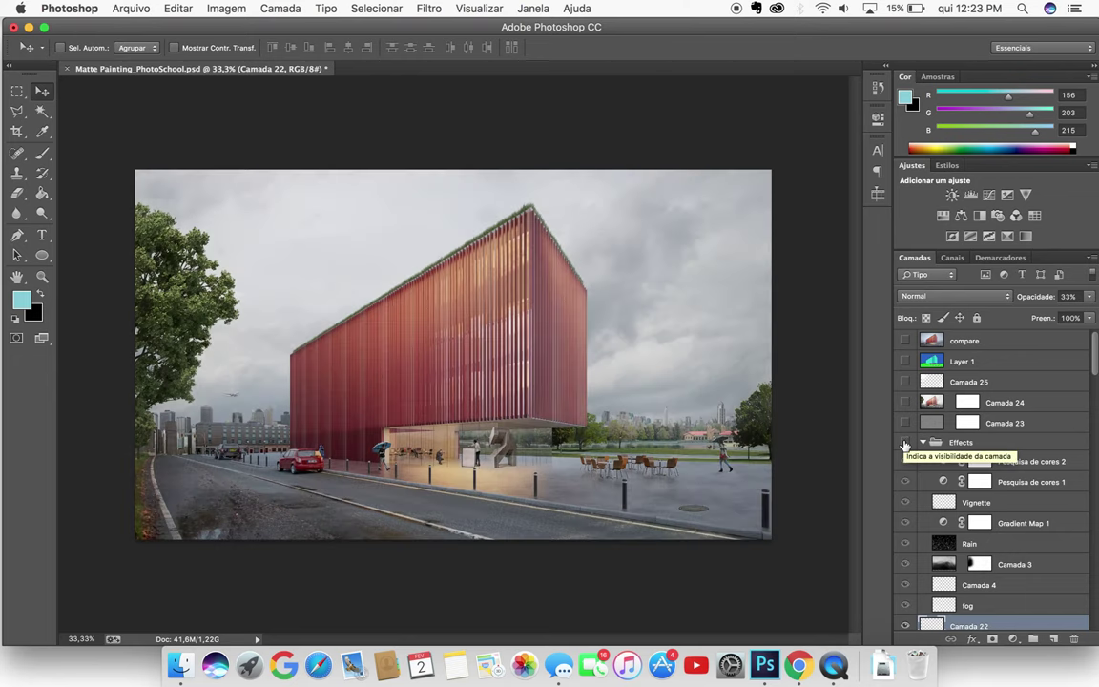
left_click(905, 443)
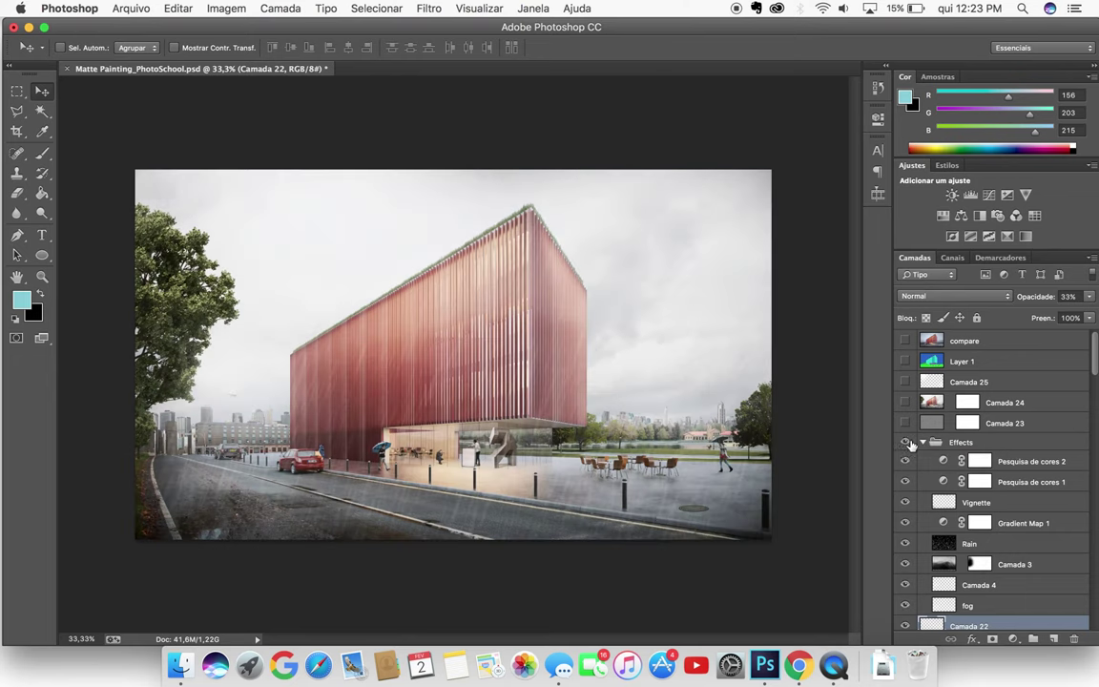
left_click(922, 443)
left_click(922, 443)
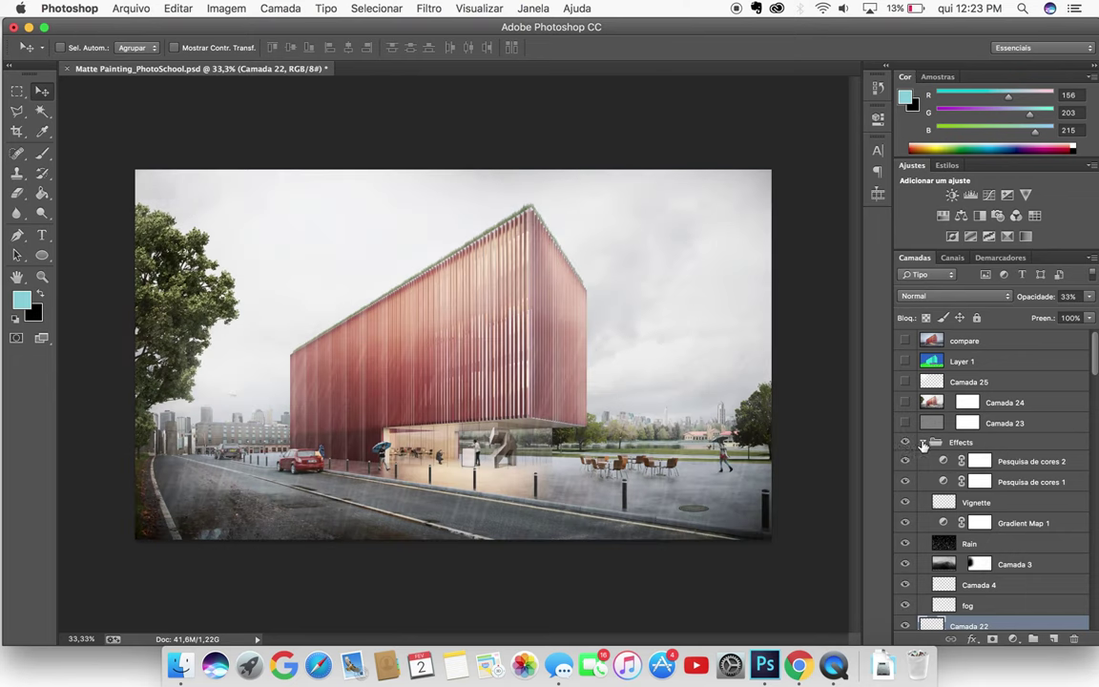
Select Pesquisa de cores 2 and look through the layers inside the Effects group
left_click(1016, 464)
scroll(1016, 464, "down", 5)
scroll(1016, 463, "down", 8)
scroll(1016, 463, "up", 10)
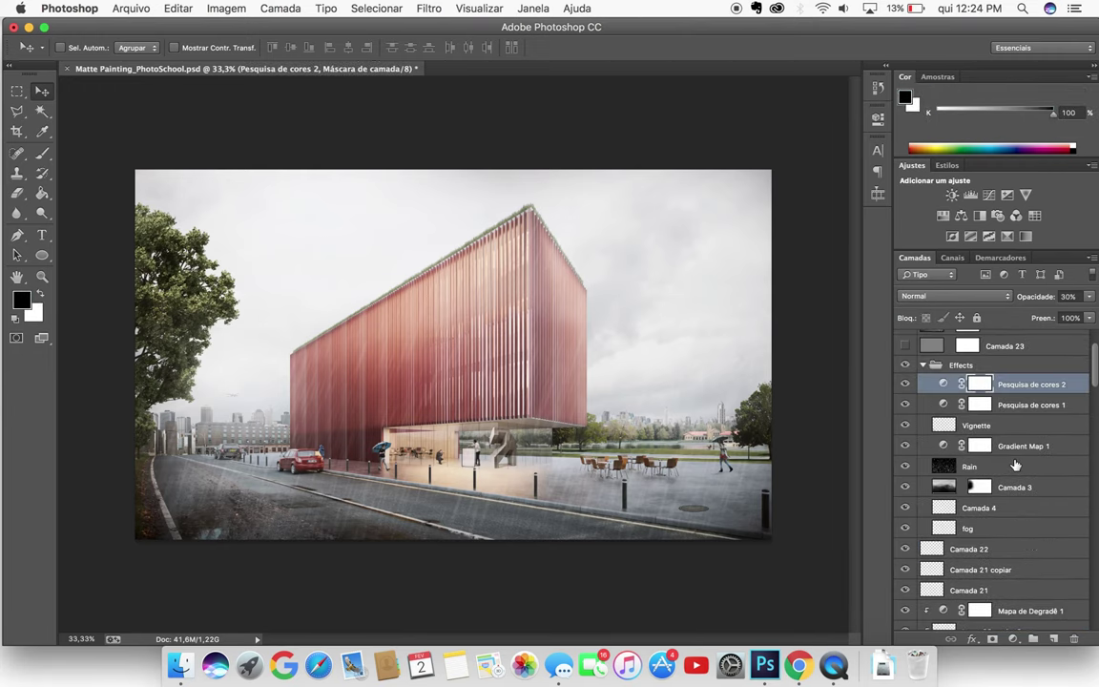
left_click(923, 368)
left_click(924, 368)
scroll(1013, 537, "down", 2)
scroll(945, 545, "up", 2)
Select the fog layer and toggle it to compare its effect on the image
left_click(911, 527)
left_click(906, 527)
left_click(906, 526)
left_click(905, 527)
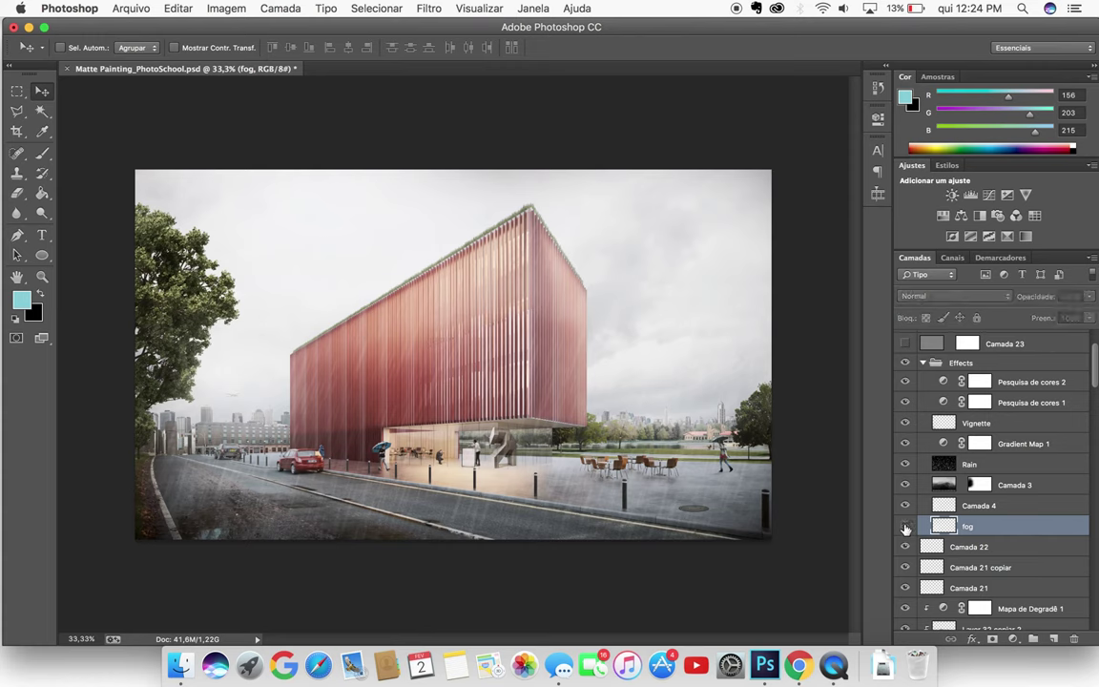
left_click(905, 526)
left_click(905, 527)
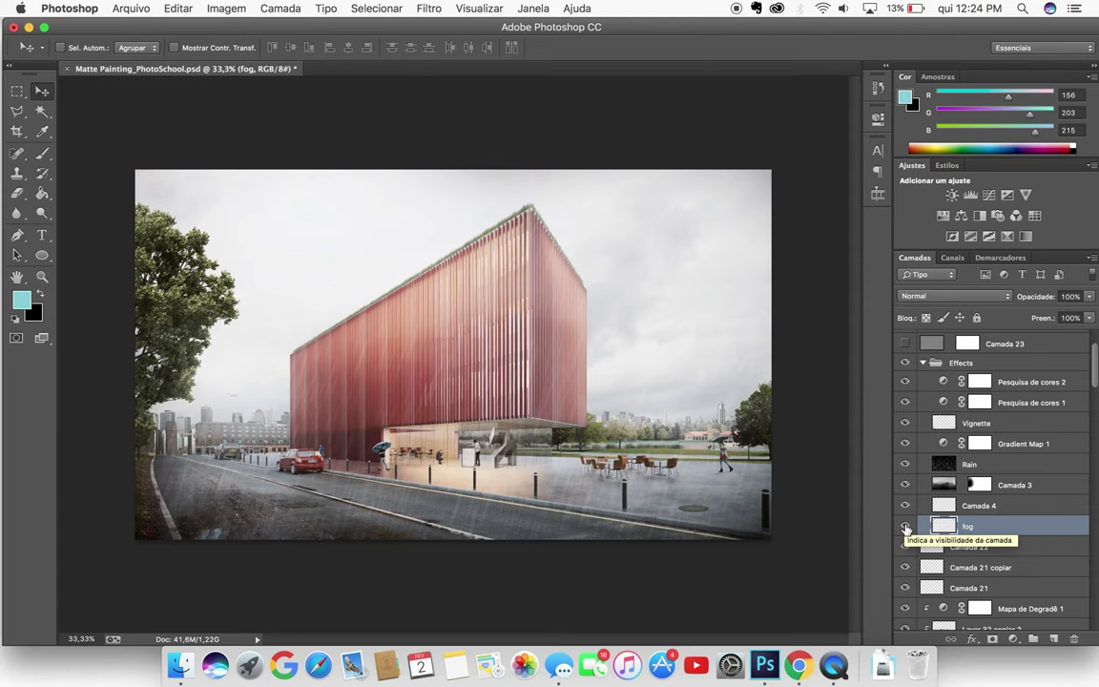
Toggle Camada 4 in the Effects group repeatedly to compare its effect on the scene
left_click(905, 506)
left_click(906, 506)
left_click(905, 507)
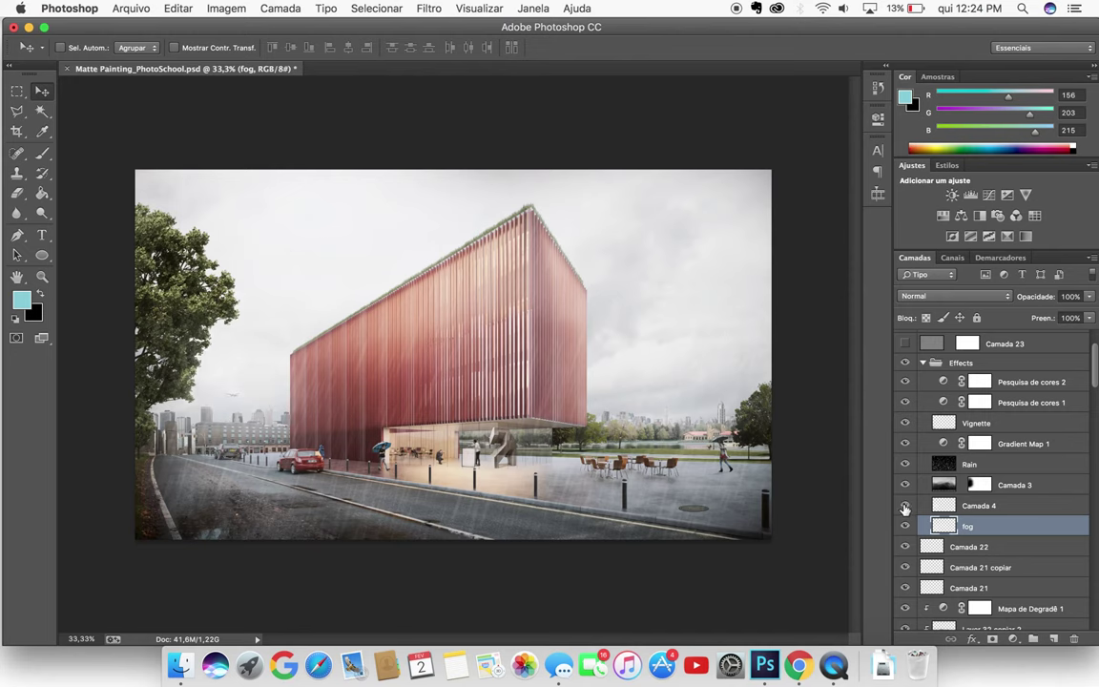
left_click(905, 506)
left_click(906, 506)
left_click(905, 506)
left_click(906, 507)
Toggle Camada 3 in the Effects group to compare its effect, leaving the layer hidden
left_click(905, 486)
left_click(905, 486)
left_click(905, 485)
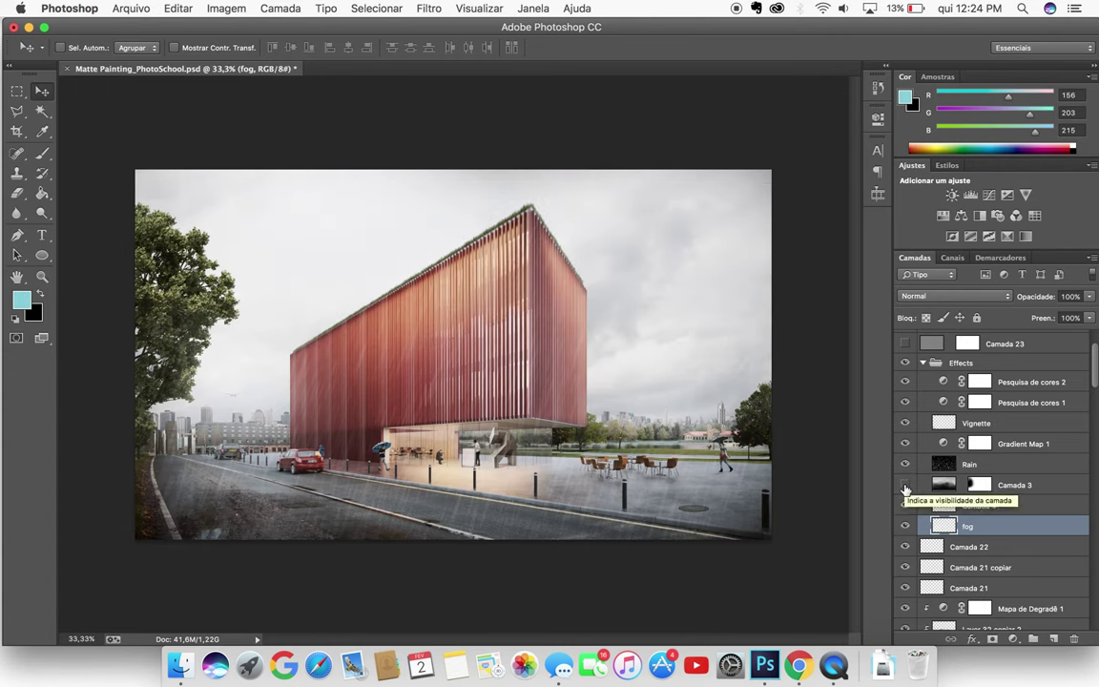
left_click(905, 486)
left_click(906, 485)
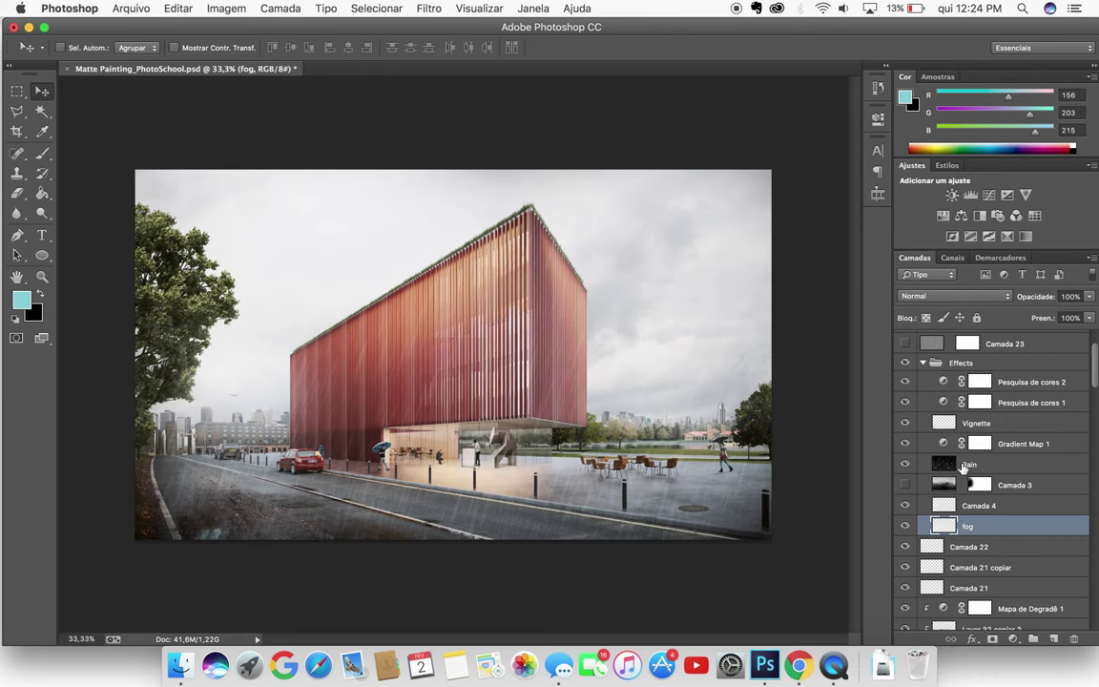
Toggle Gradient Map 1 repeatedly to compare its effect on the image's colors
left_click(905, 445)
left_click(904, 444)
left_click(904, 445)
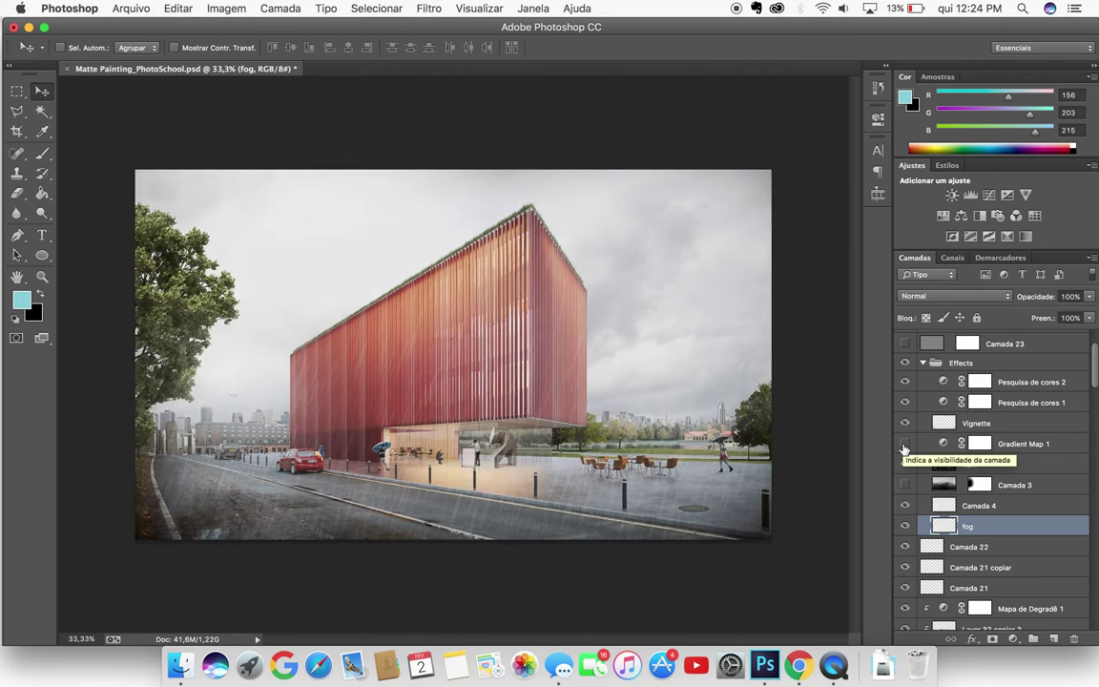
left_click(904, 446)
left_click(905, 446)
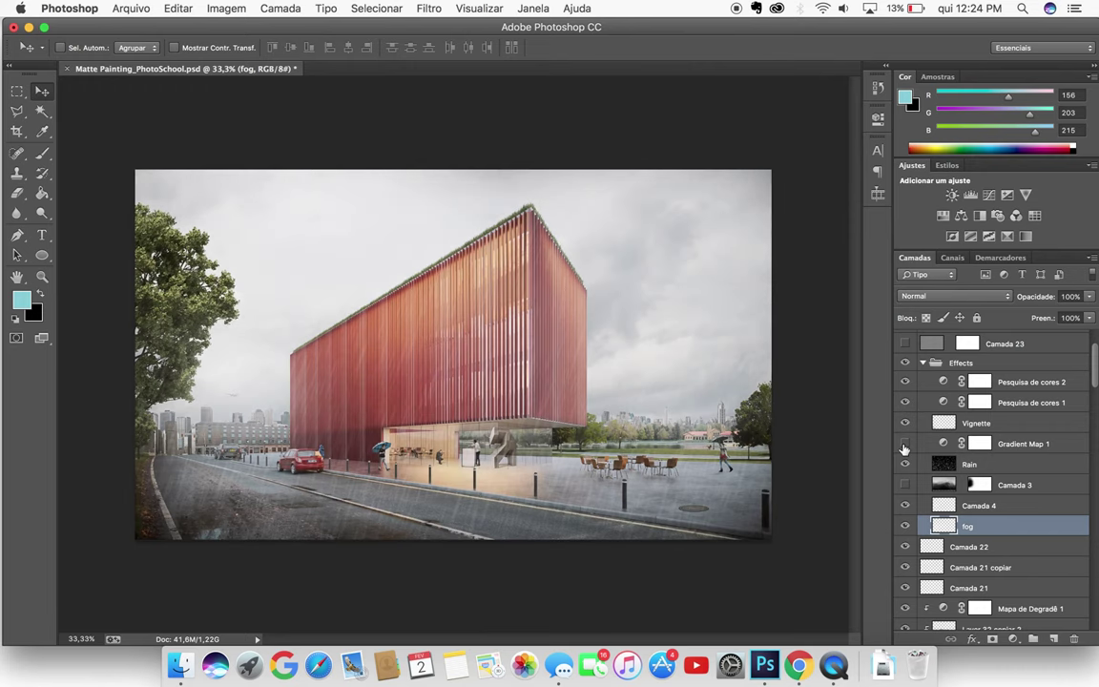
left_click(904, 445)
Toggle the Vignette layer to compare the darkened image edges, and select it to check its settings
left_click(905, 425)
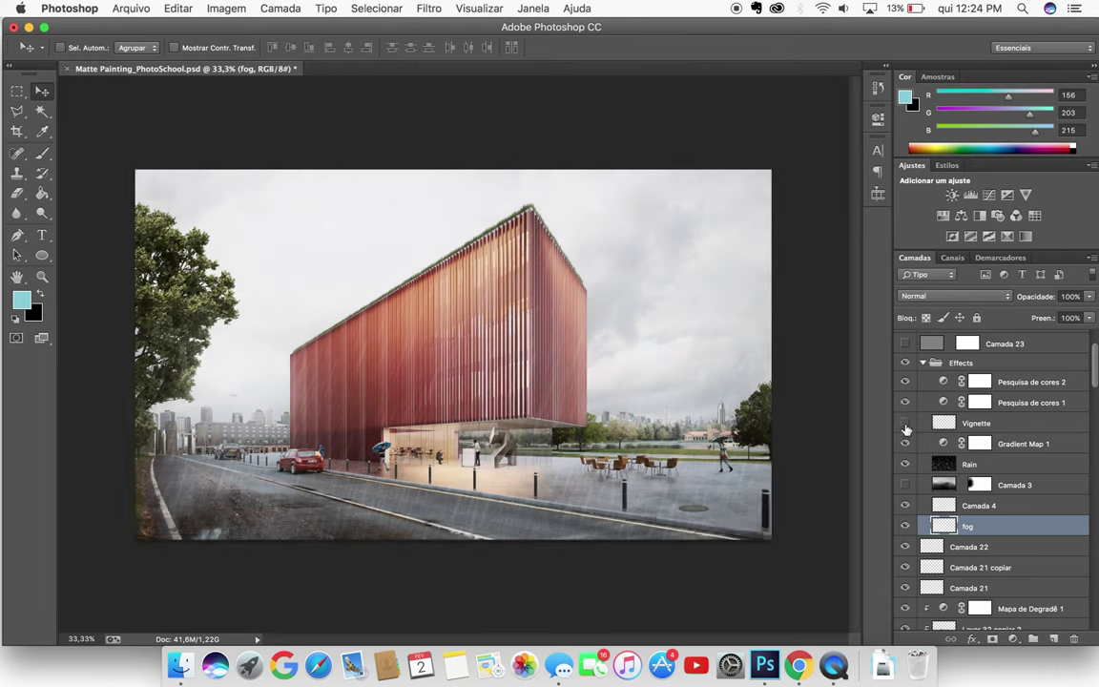
left_click(905, 425)
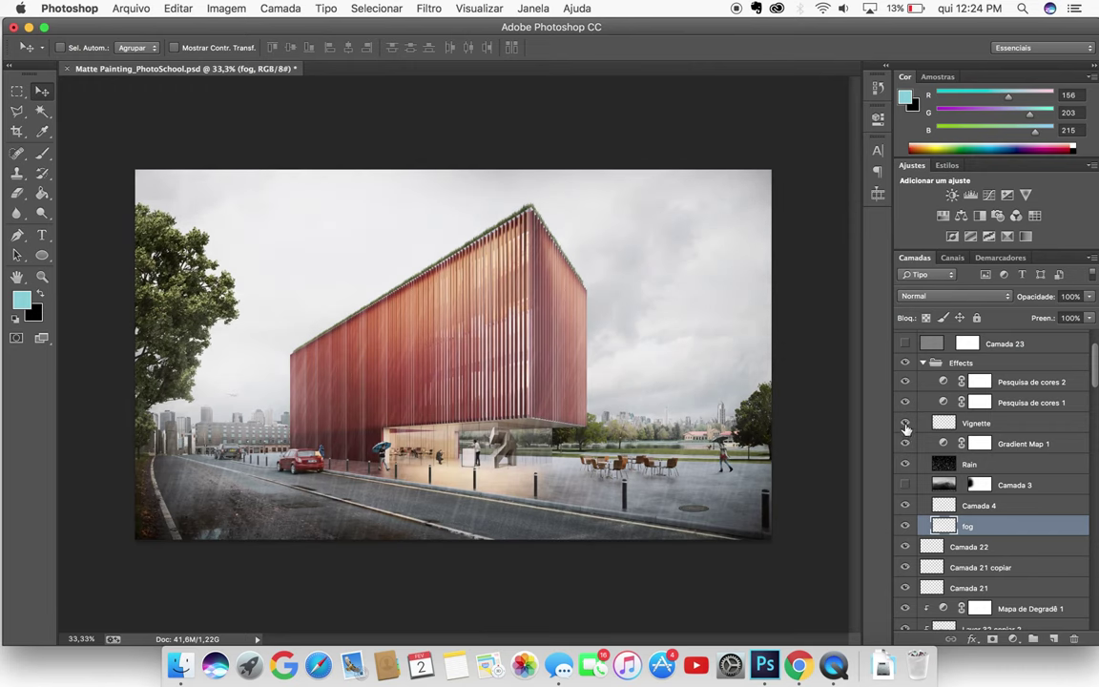
left_click(975, 424)
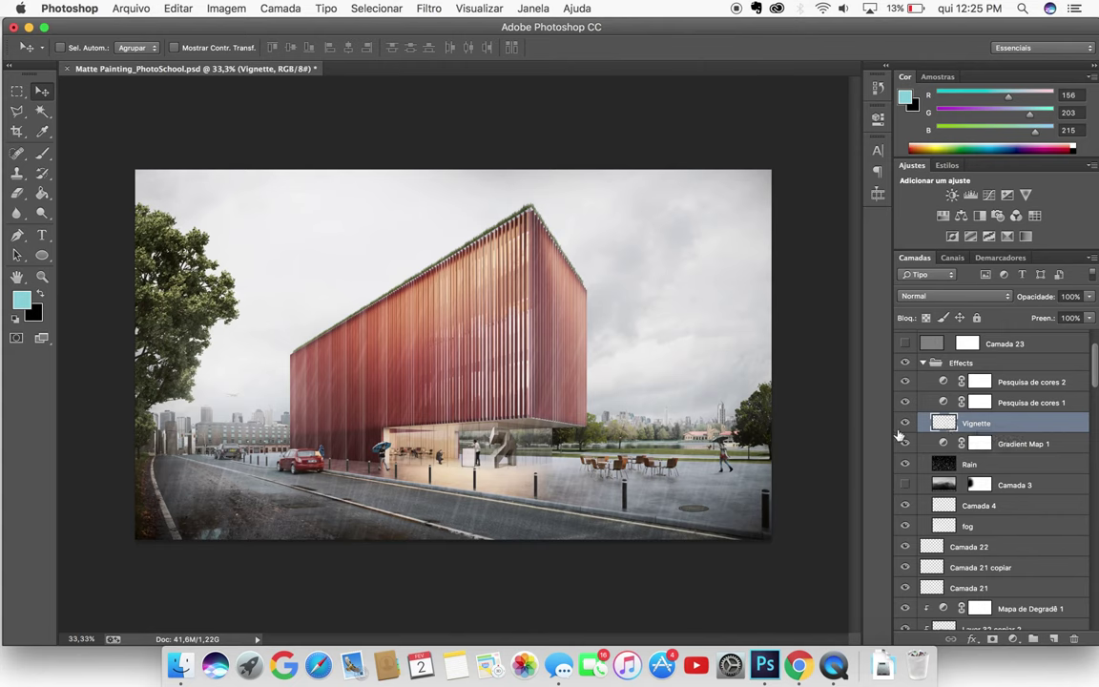
Toggle Pesquisa de cores 1 to compare its color grading, and open its adjustment properties
left_click(906, 403)
left_click(905, 405)
left_click(947, 403)
double_click(944, 403)
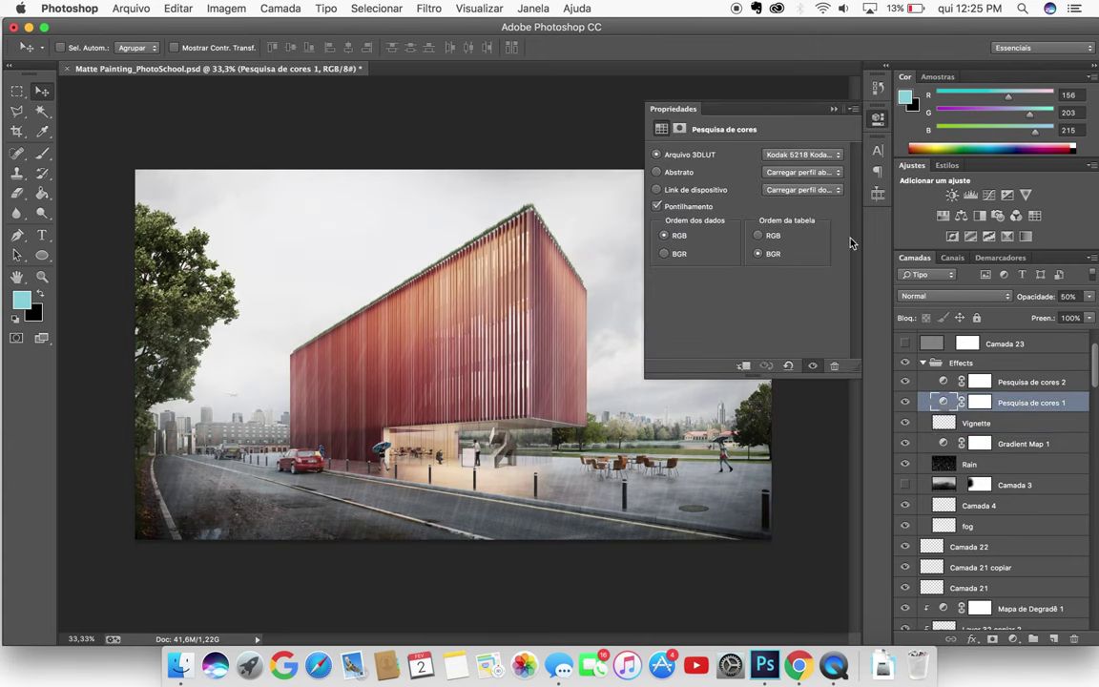
Review the 3DLUT presets available for Pesquisa de cores 1 and the list of adjustment layer types without changing anything
left_click(811, 161)
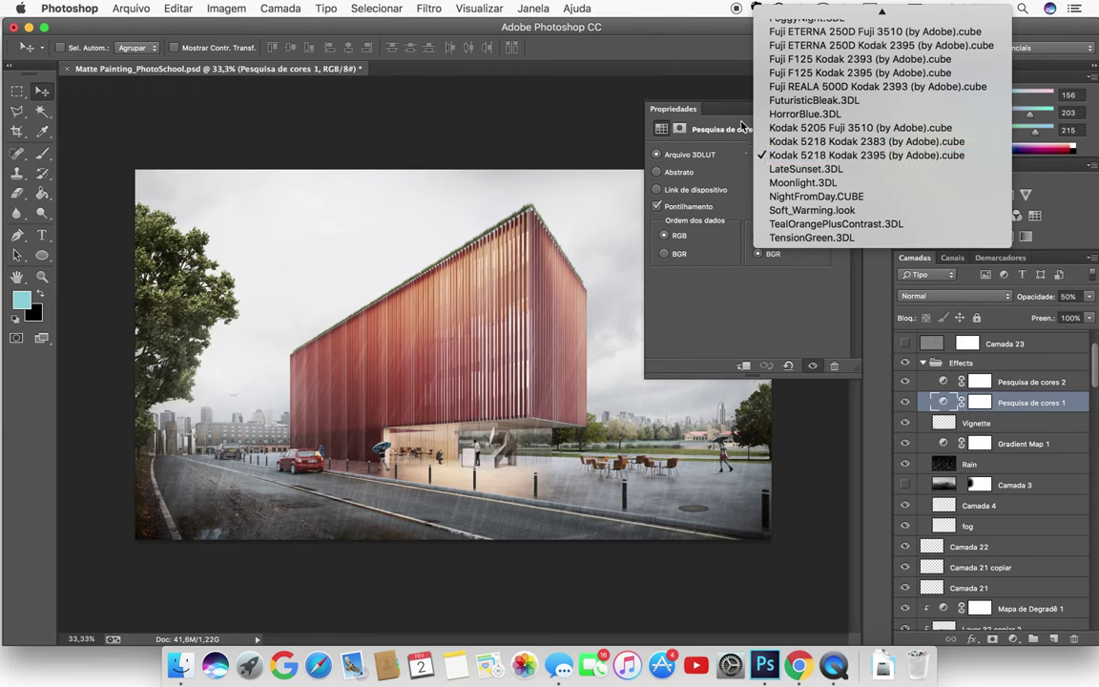
left_click(782, 154)
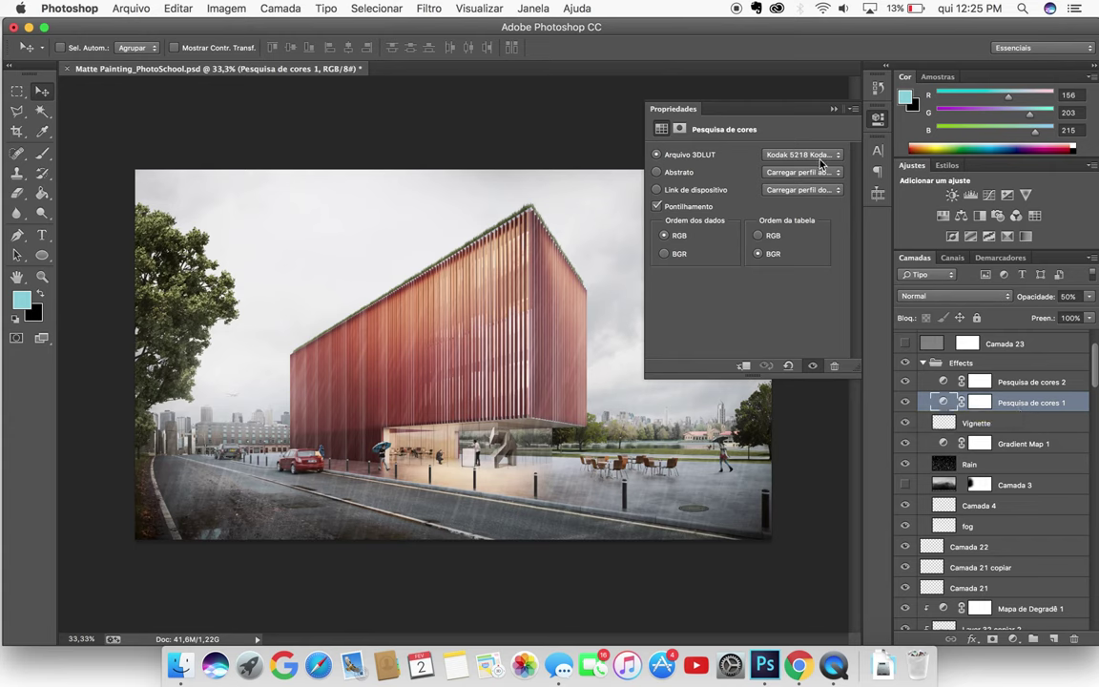
left_click(1015, 640)
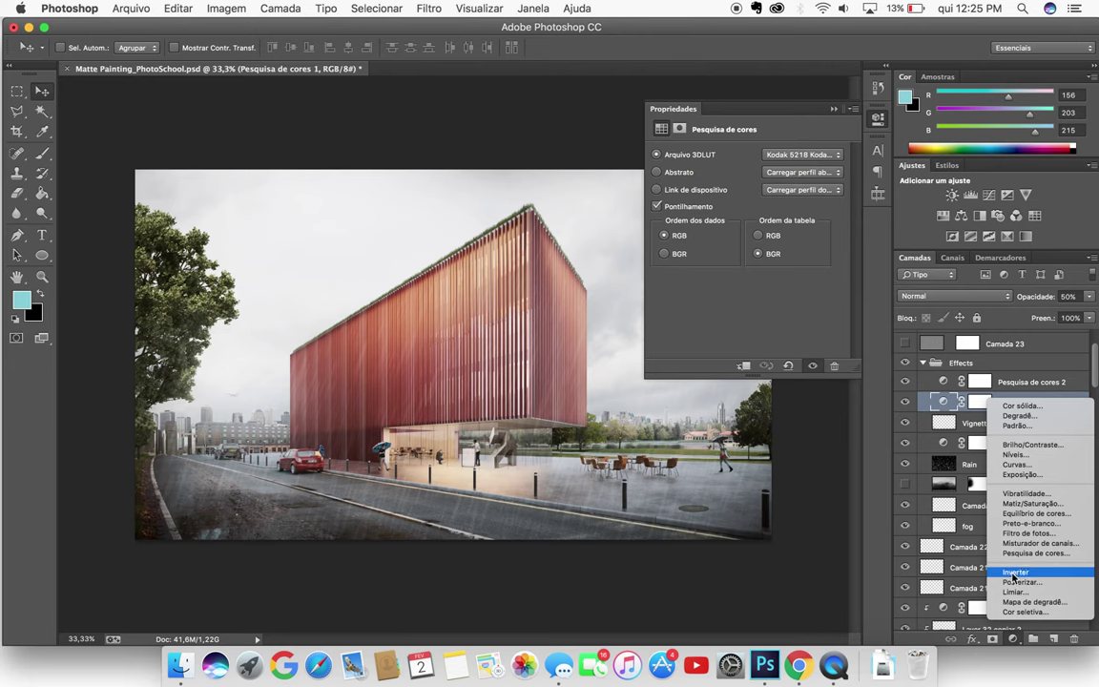
left_click(870, 537)
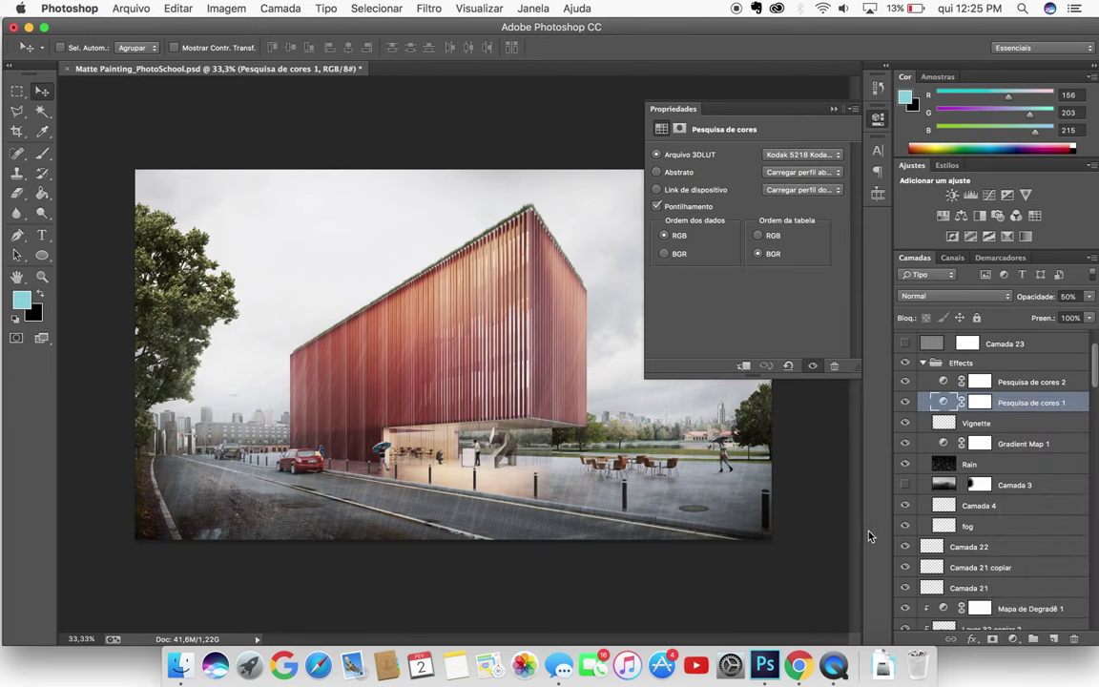
Toggle Pesquisa de cores 1 off and on to compare its color grading, and close its adjustment properties
left_click(905, 403)
left_click(905, 403)
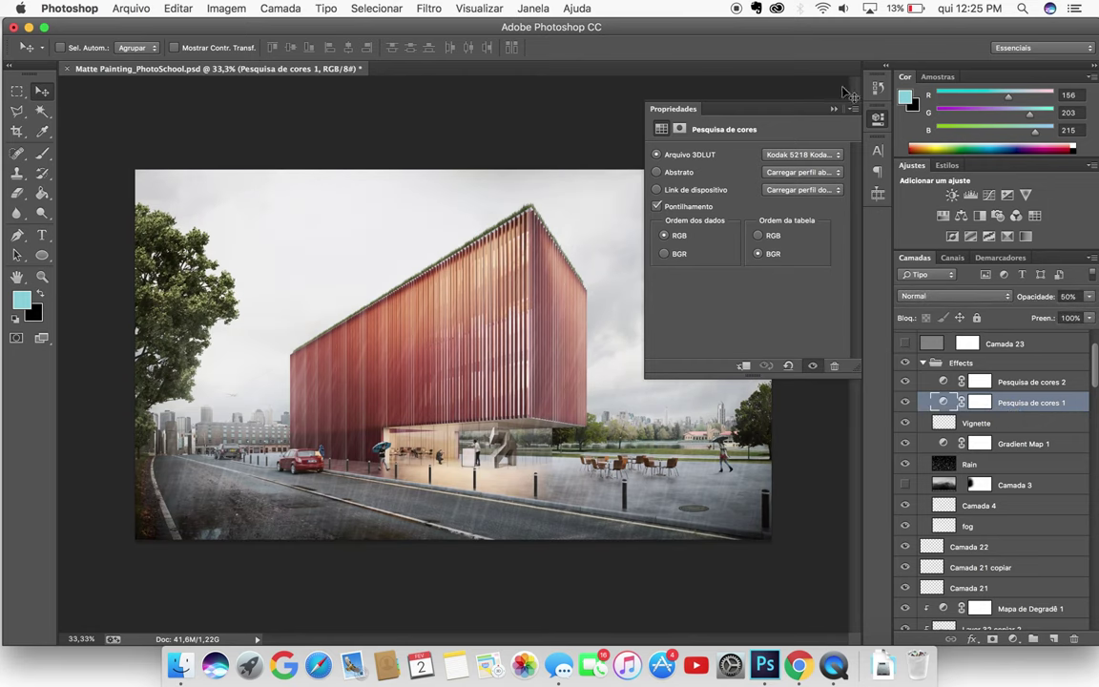
left_click(833, 110)
Toggle Pesquisa de cores 2 to compare its effect, and review the 3DLUT presets in its adjustment properties, keeping filmstock_50.3dl
left_click(980, 382)
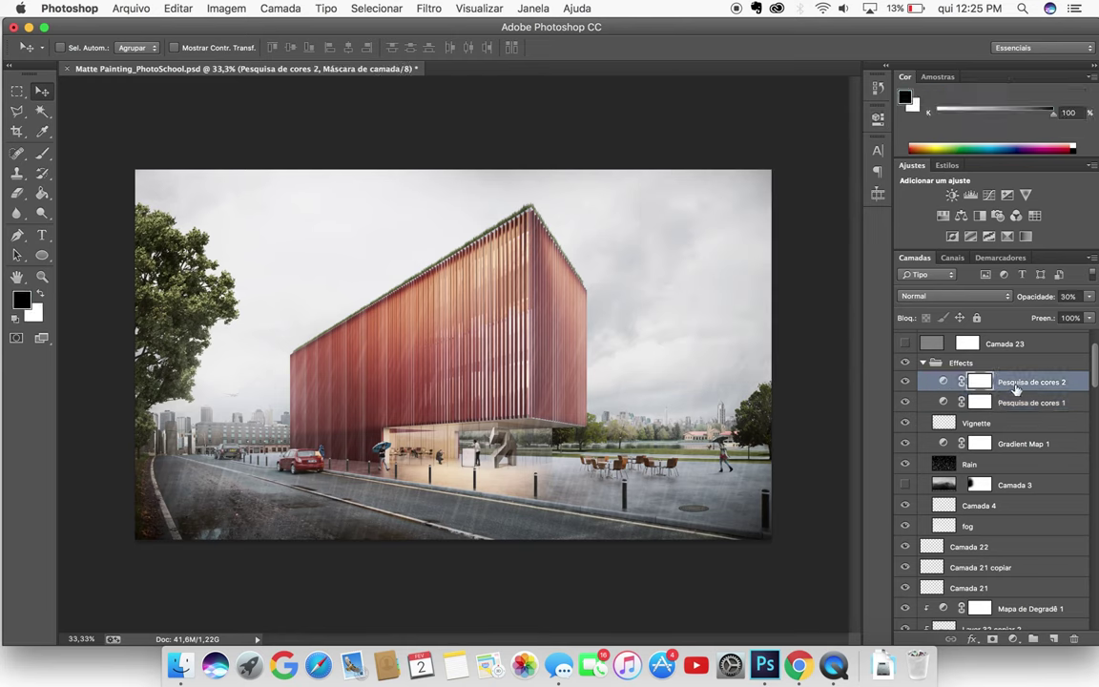
left_click(906, 382)
left_click(906, 382)
double_click(944, 383)
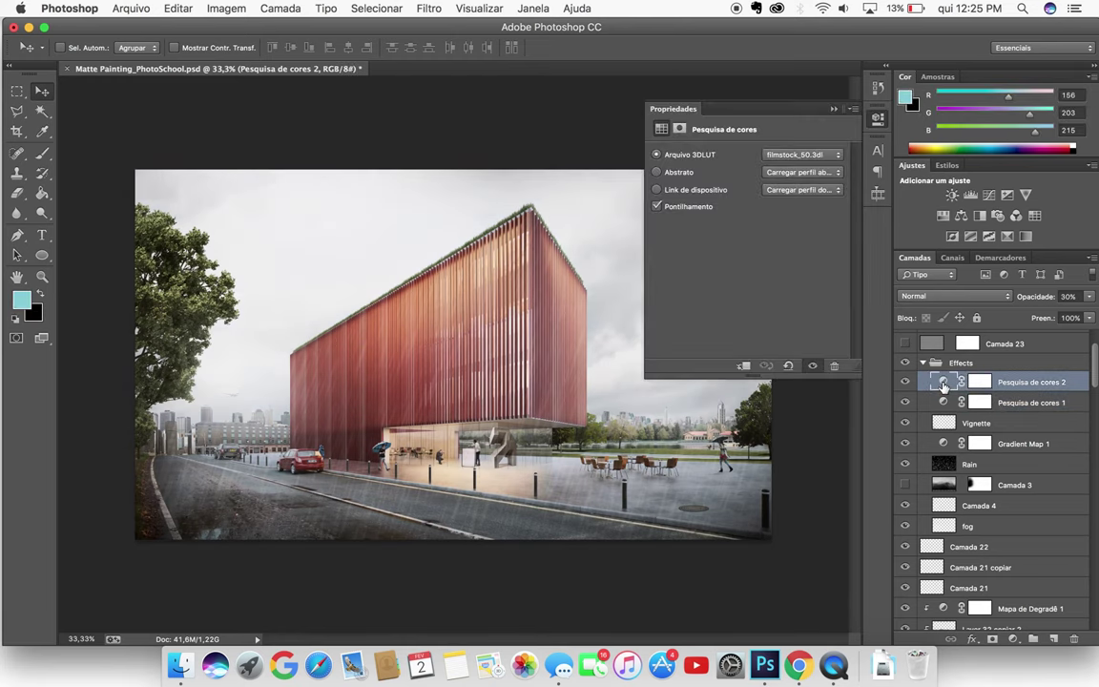
left_click(778, 157)
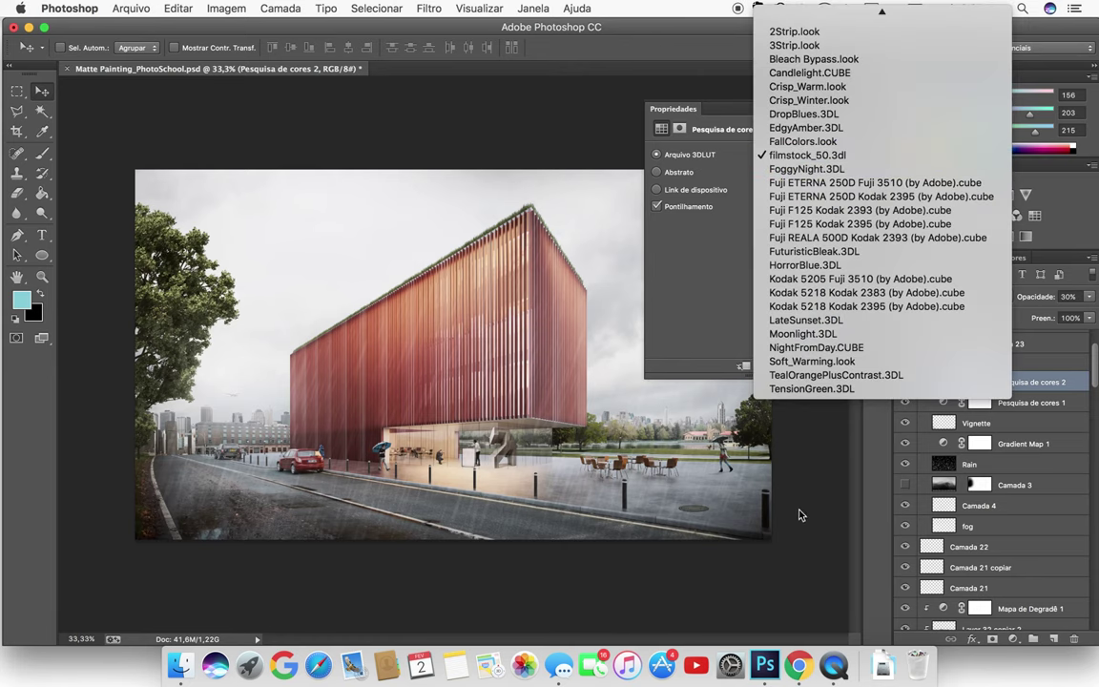
left_click(858, 482)
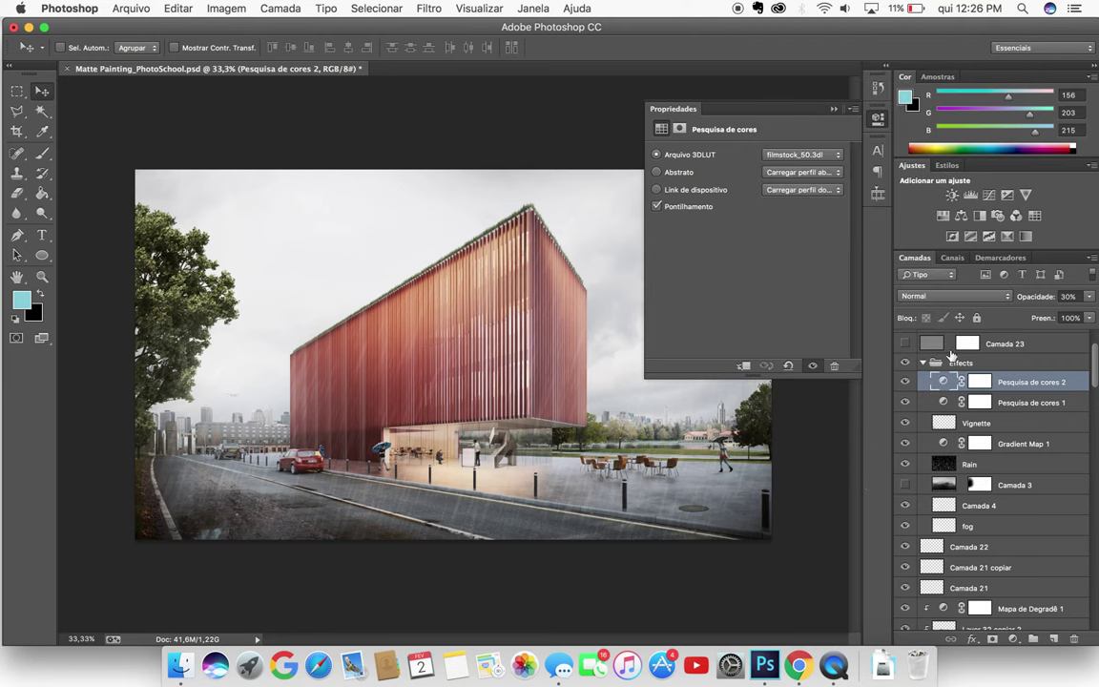
Compare Pesquisa de cores 2 at 100% and 30% opacity, leave it at 30%, and toggle its visibility repeatedly to check the grading
key("0")
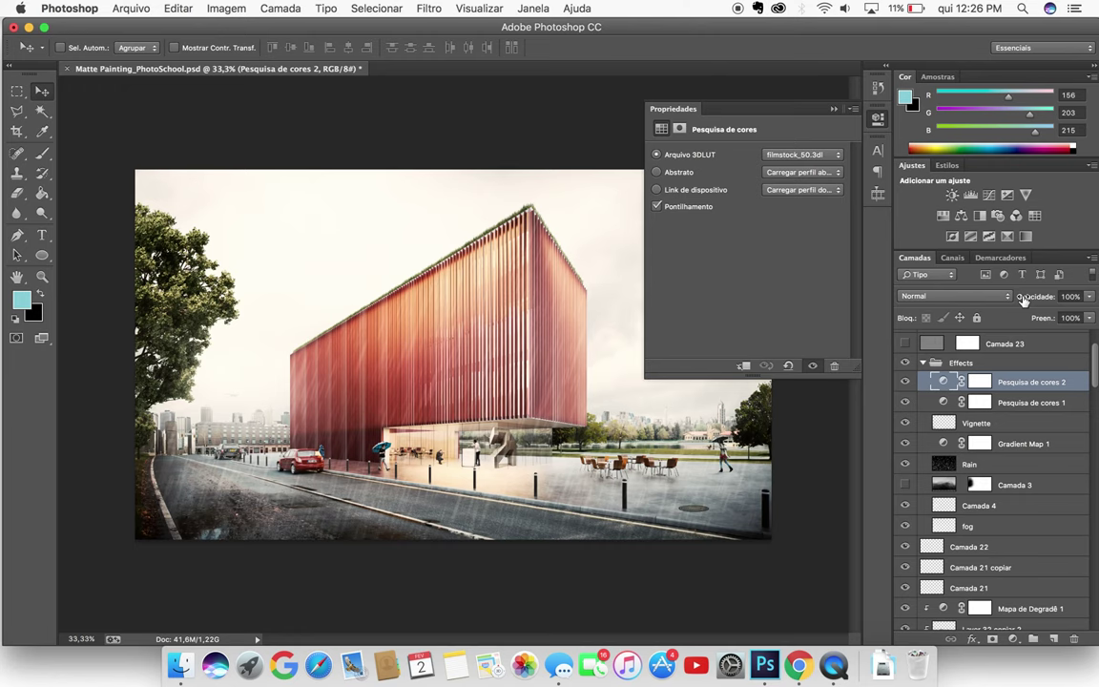
key("3")
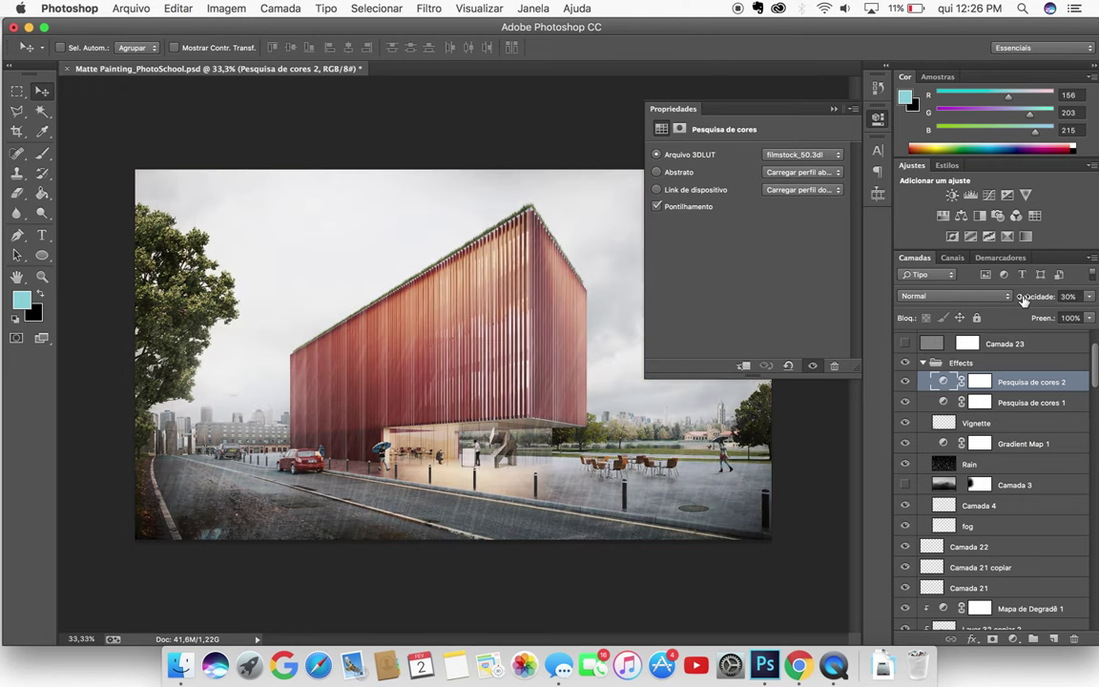
left_click(904, 381)
left_click(904, 382)
left_click(905, 383)
left_click(904, 382)
left_click(905, 383)
left_click(905, 382)
left_click(905, 382)
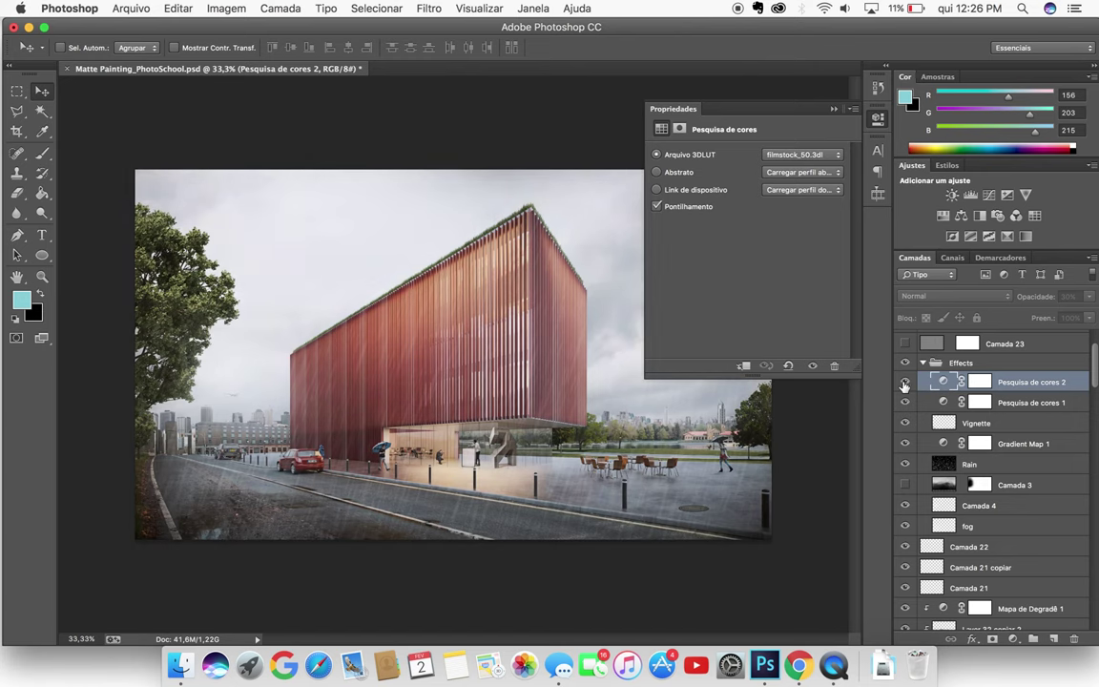
left_click(904, 382)
left_click(834, 110)
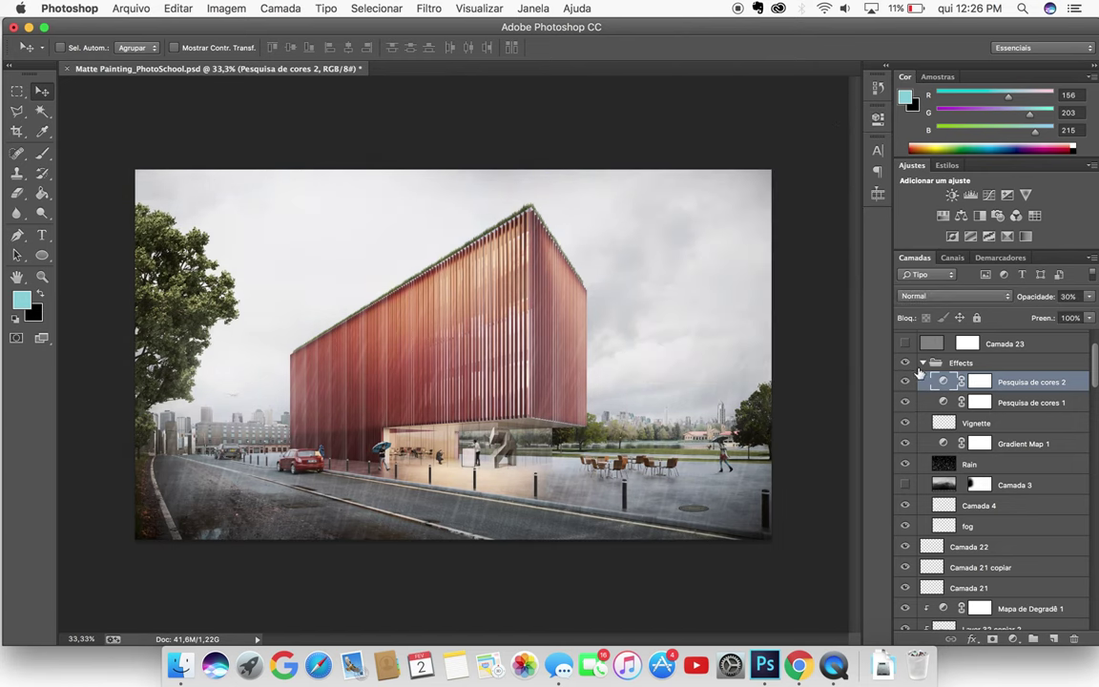
Collapse the Effects group and make Camada 23 visible, toggling it at full view and at 66.67% zoom to compare the detail
left_click(923, 362)
scroll(988, 406, "up", 3)
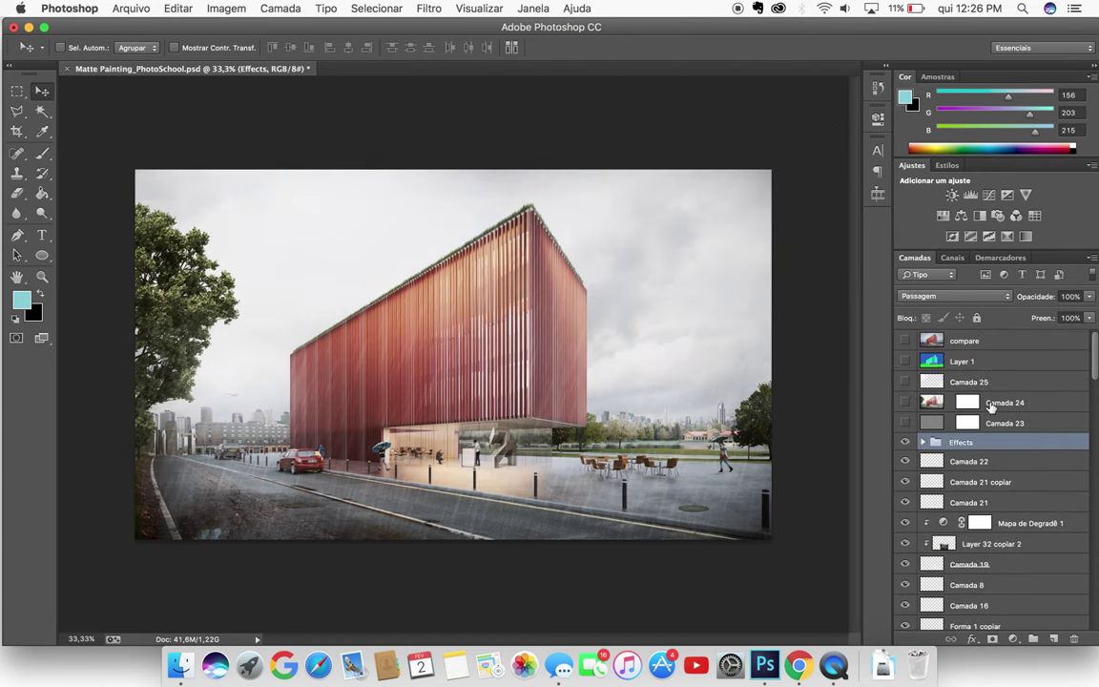
left_click(906, 424)
left_click(905, 424)
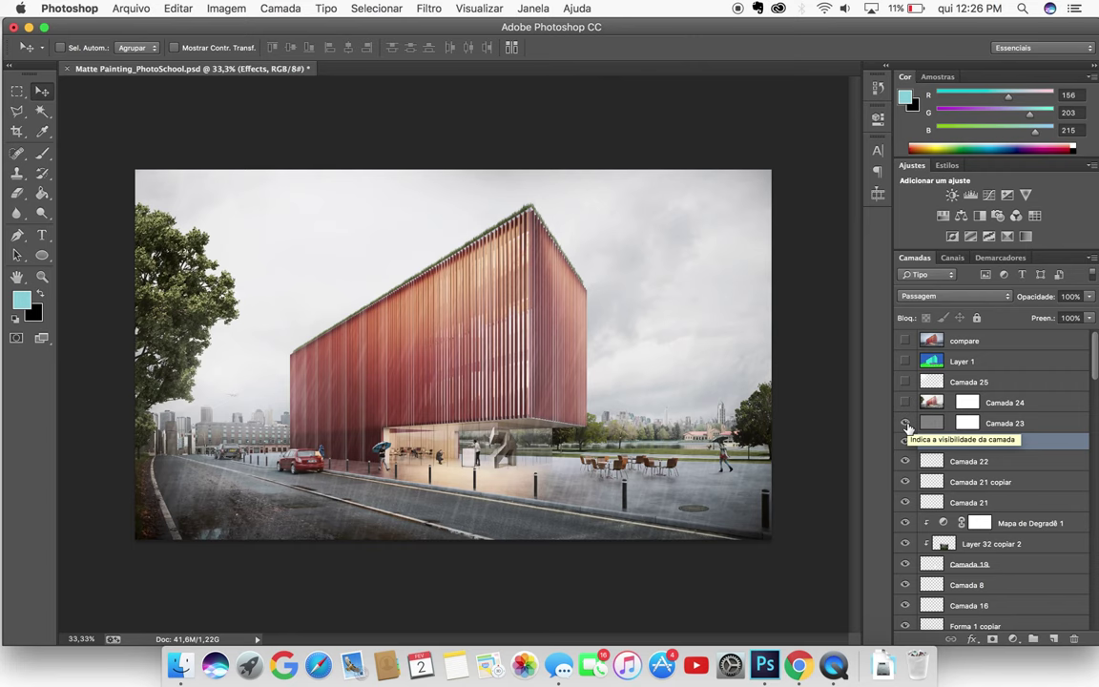
left_click(905, 424)
left_click(906, 424)
key("super+plus")
key("super+plus")
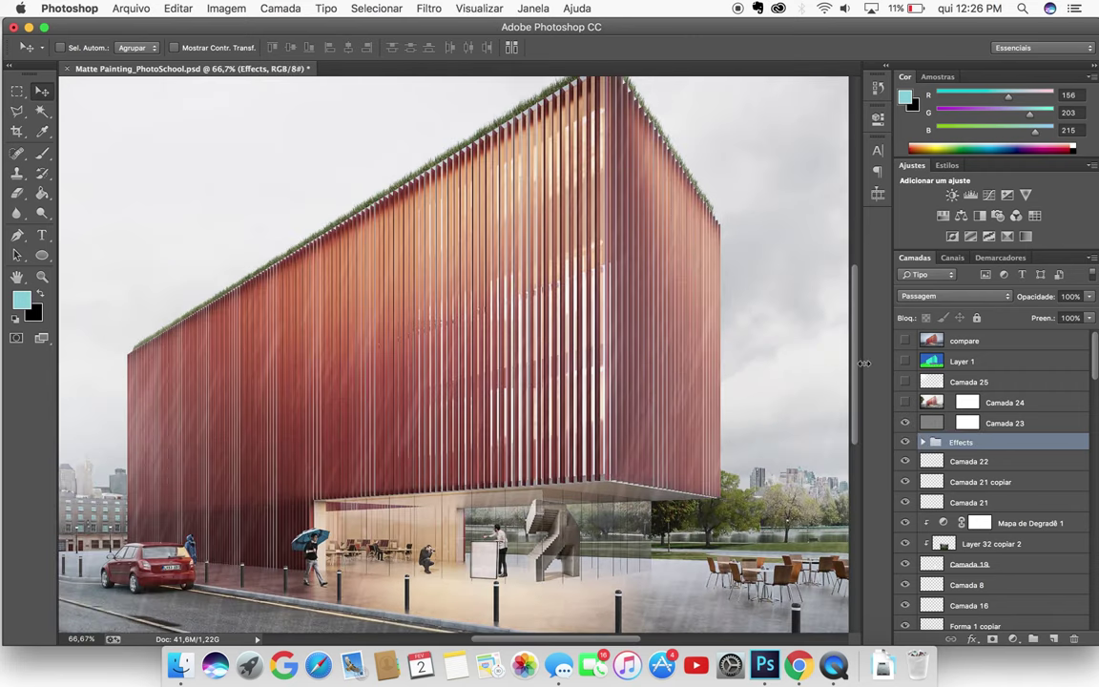
left_click(907, 423)
left_click(906, 425)
left_click(906, 422)
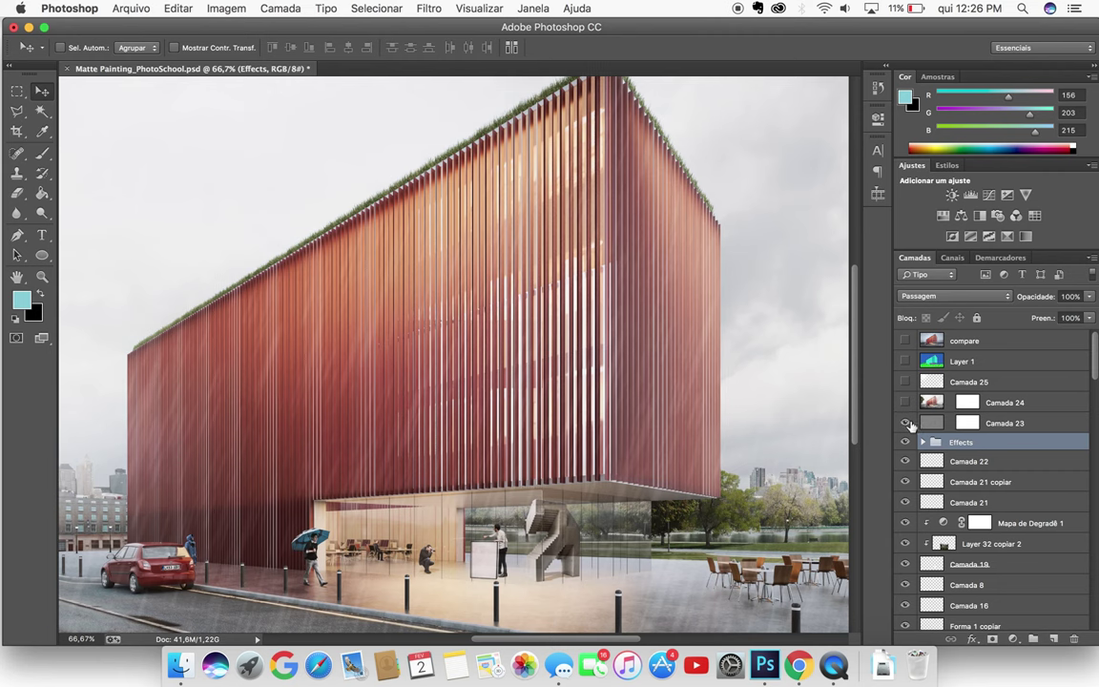
Select Camada 23 and locate the Alta Frequência filter among the Outros filters without applying it
left_click(991, 423)
left_click(428, 11)
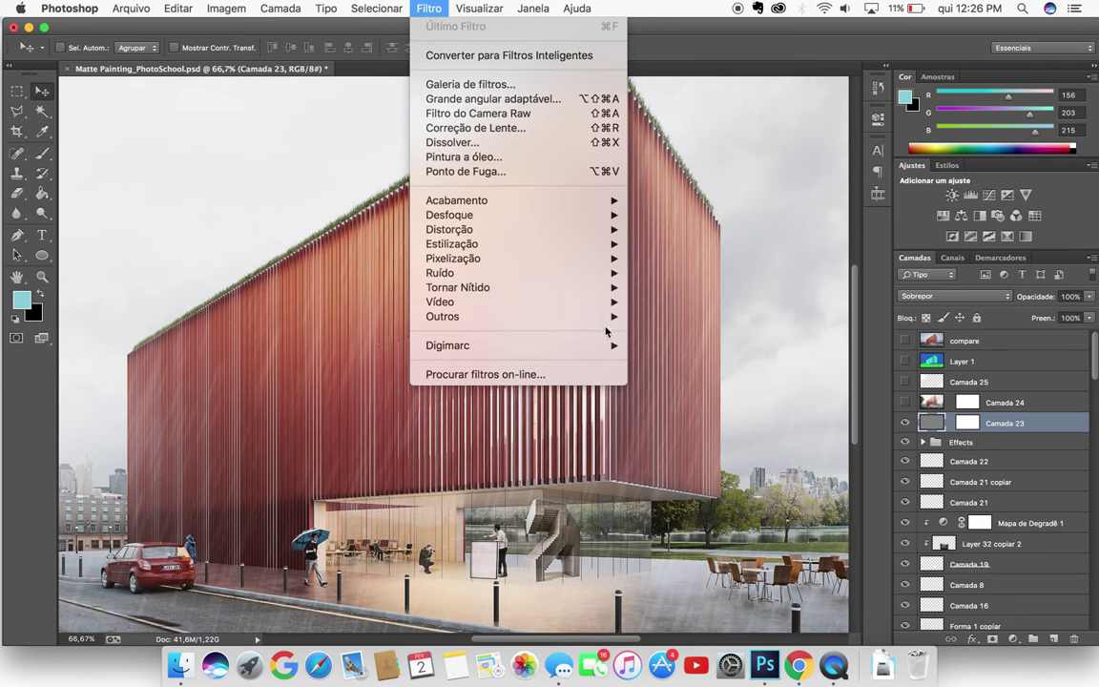
mouse_move(572, 316)
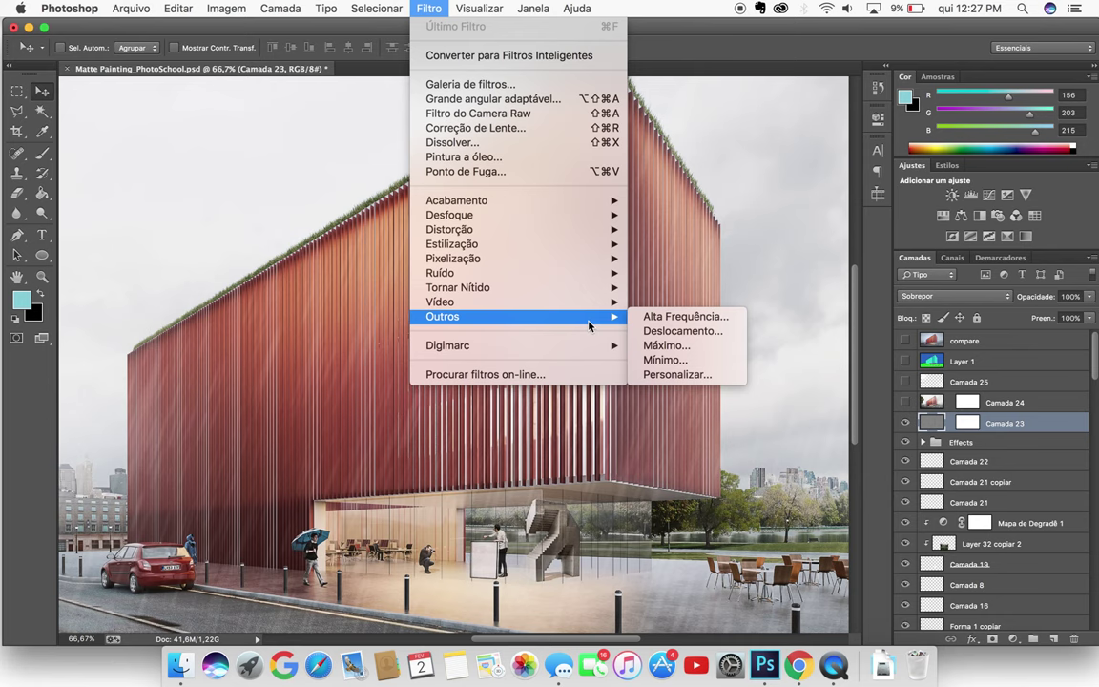
key("Escape")
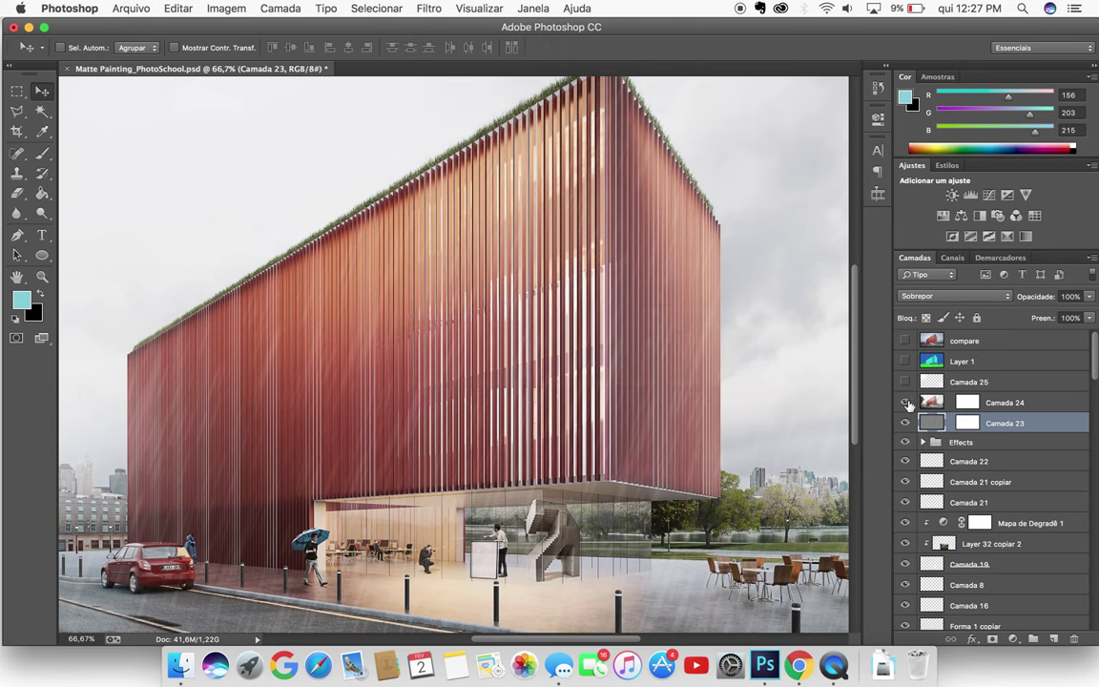
Make Camada 24 visible and select it, toggling it close up and at 33.33% zoom to compare its effect
left_click(906, 402)
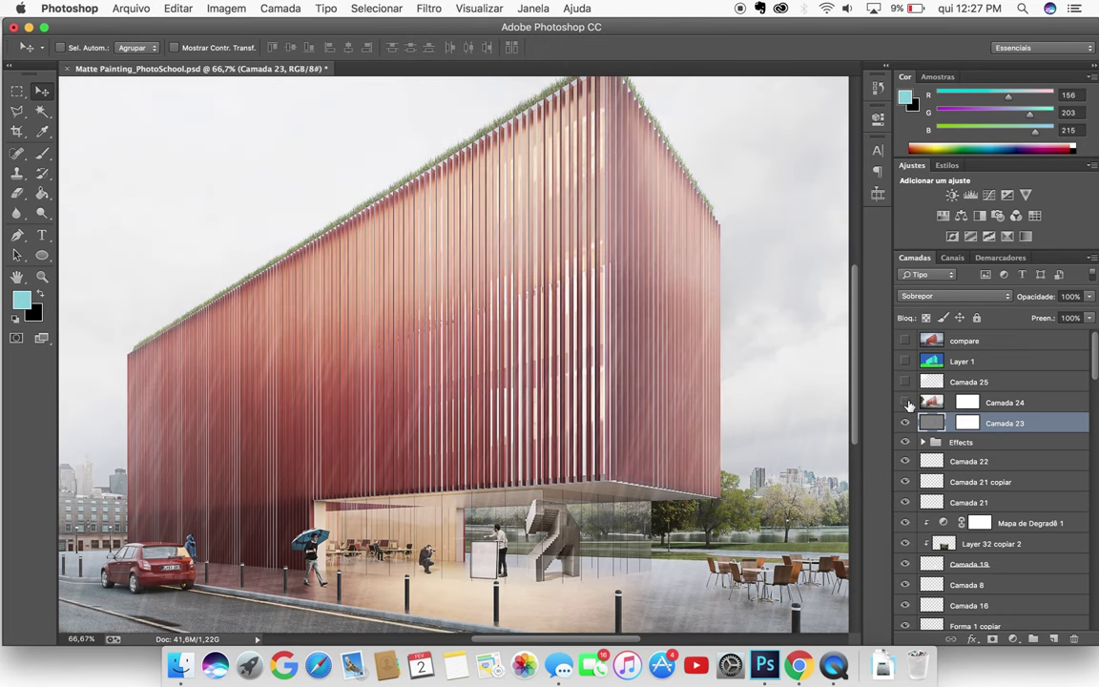
left_click(906, 403)
left_click(992, 403)
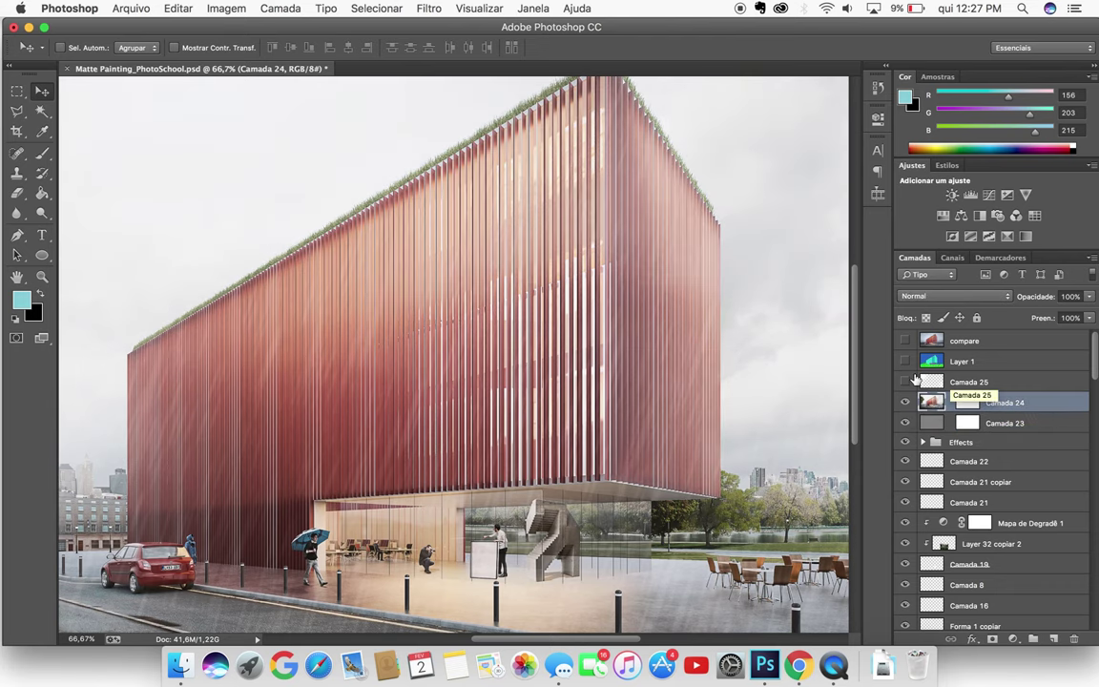
left_click(907, 381)
key("super+minus")
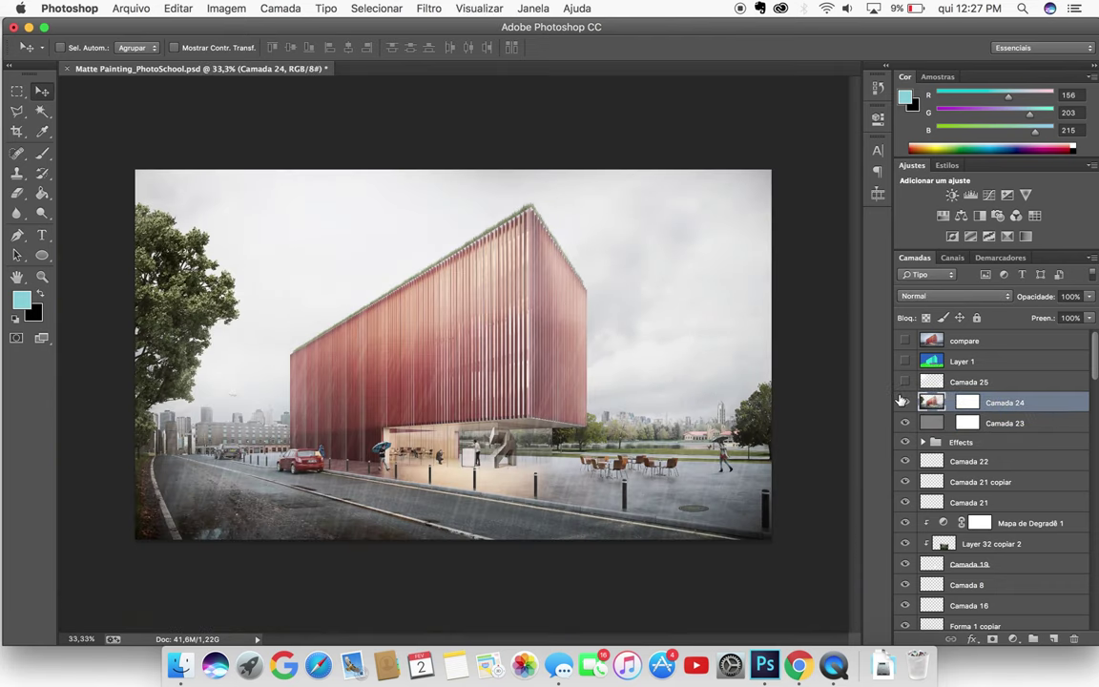
left_click(906, 403)
left_click(905, 403)
Make Camada 25 visible, toggling it to compare its effect on the image
left_click(906, 382)
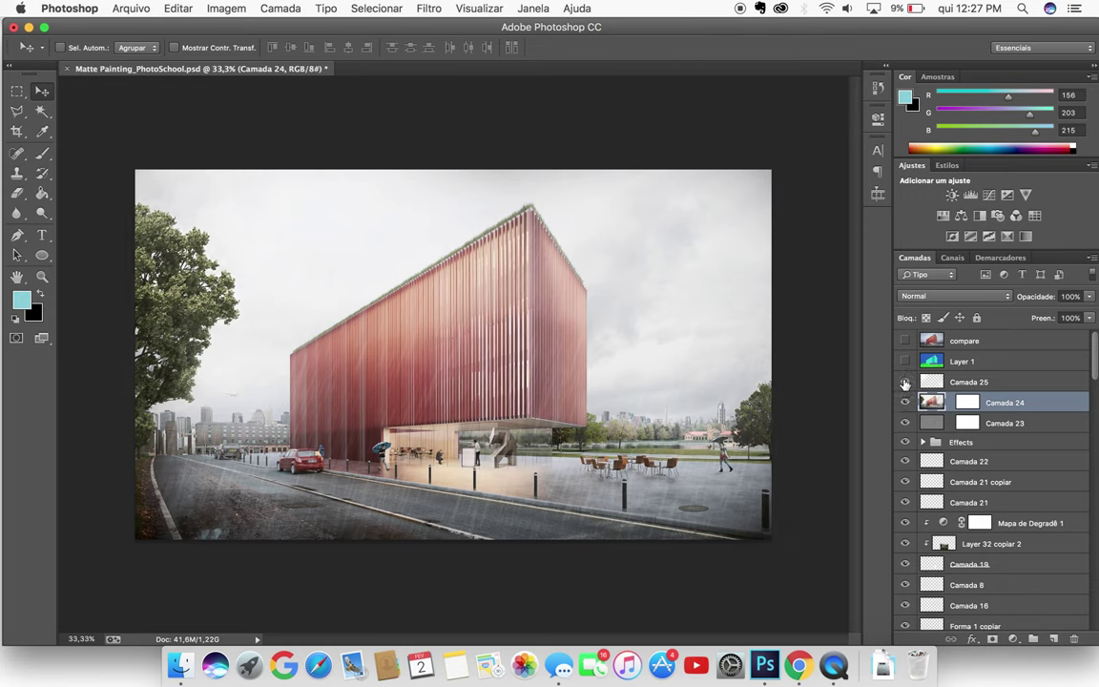
left_click(905, 381)
left_click(906, 382)
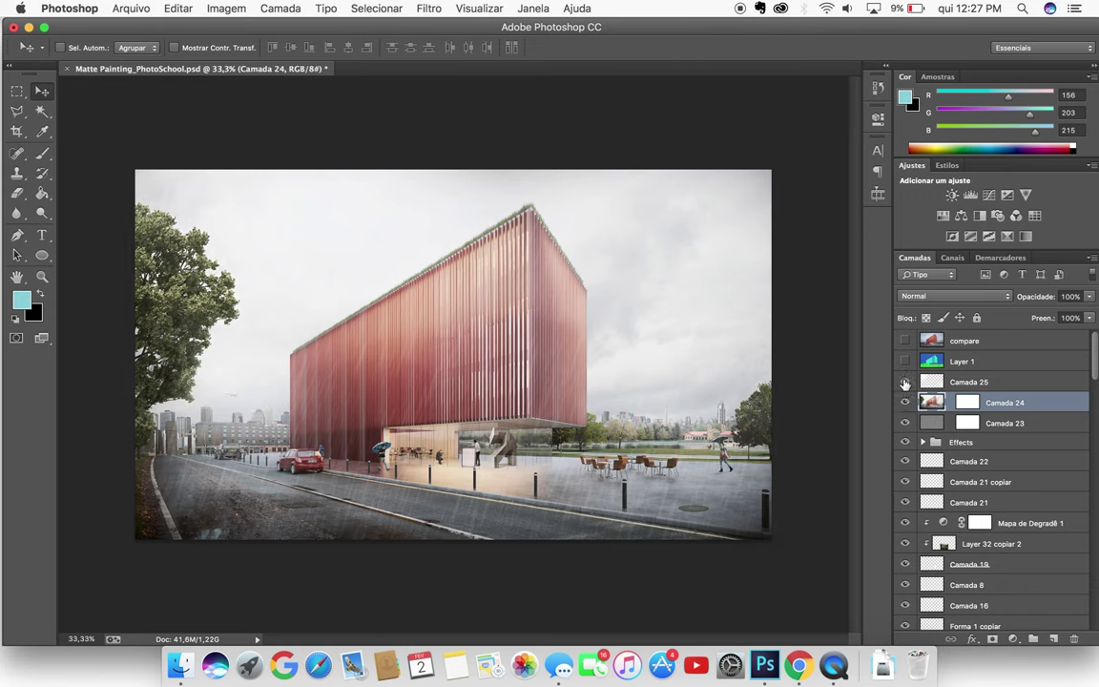